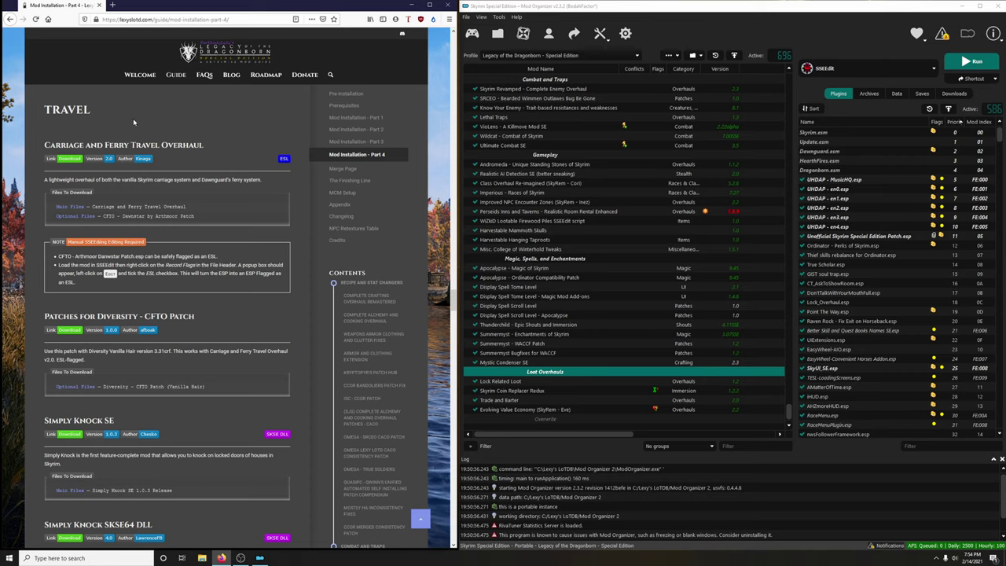
# Copy the guide's TRAVEL heading and create a 'Travel' separator at the end of the mod list.
pyautogui.moveTo(44, 109); pyautogui.dragTo(292, 129)
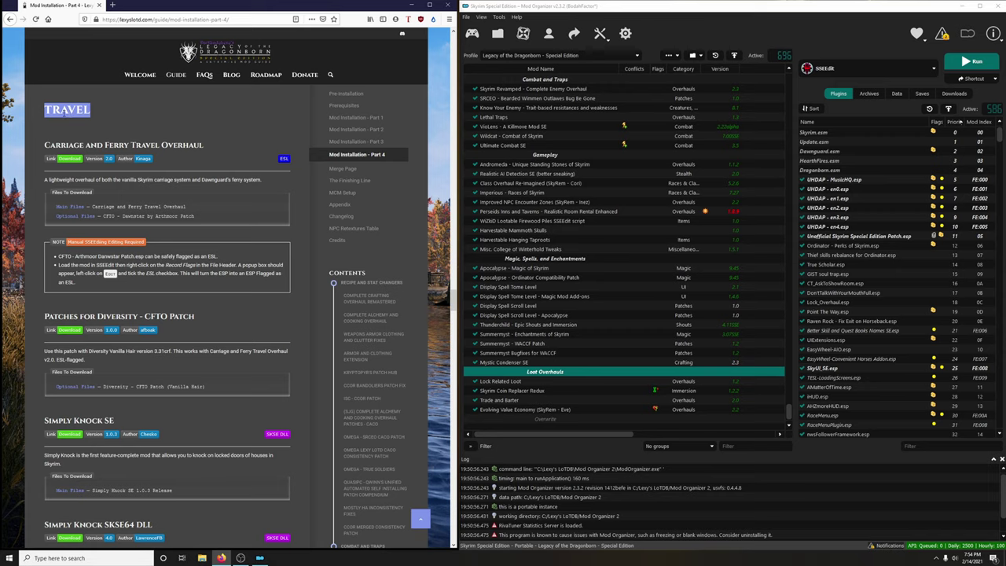
pyautogui.rightClick(63, 112)
pyautogui.click(75, 119)
pyautogui.click(669, 55)
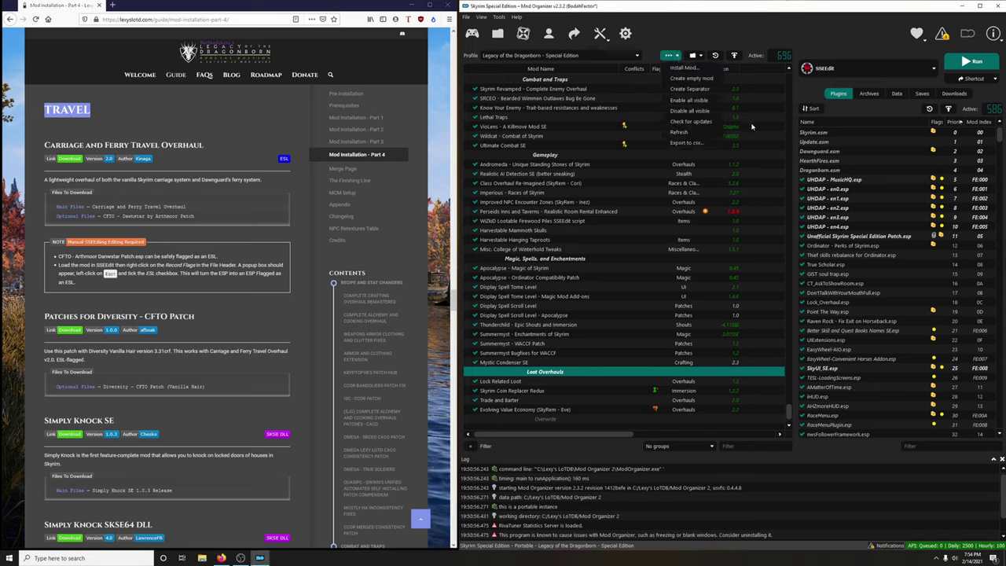
pyautogui.click(693, 89)
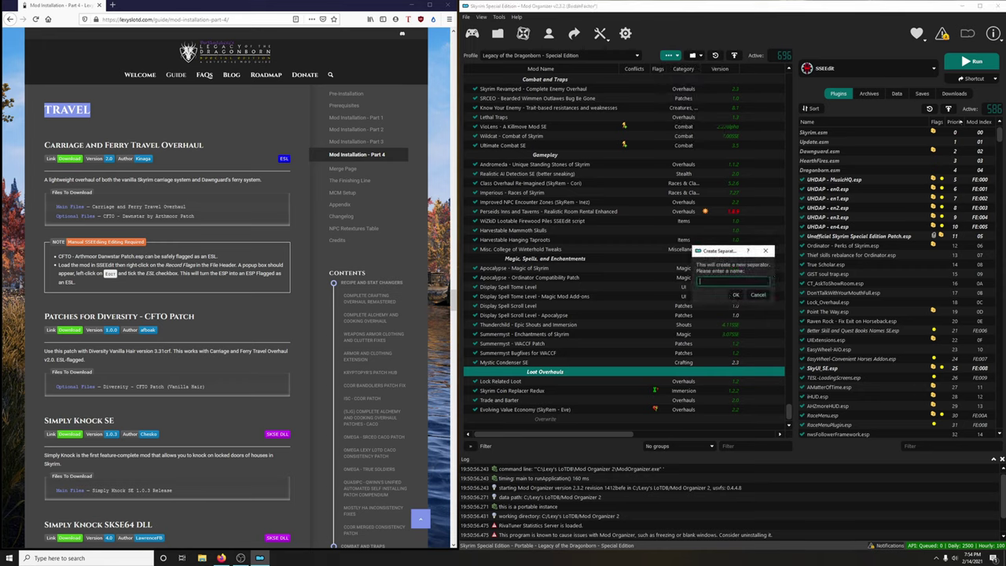
pyautogui.rightClick(717, 281)
pyautogui.click(731, 330)
pyautogui.click(739, 295)
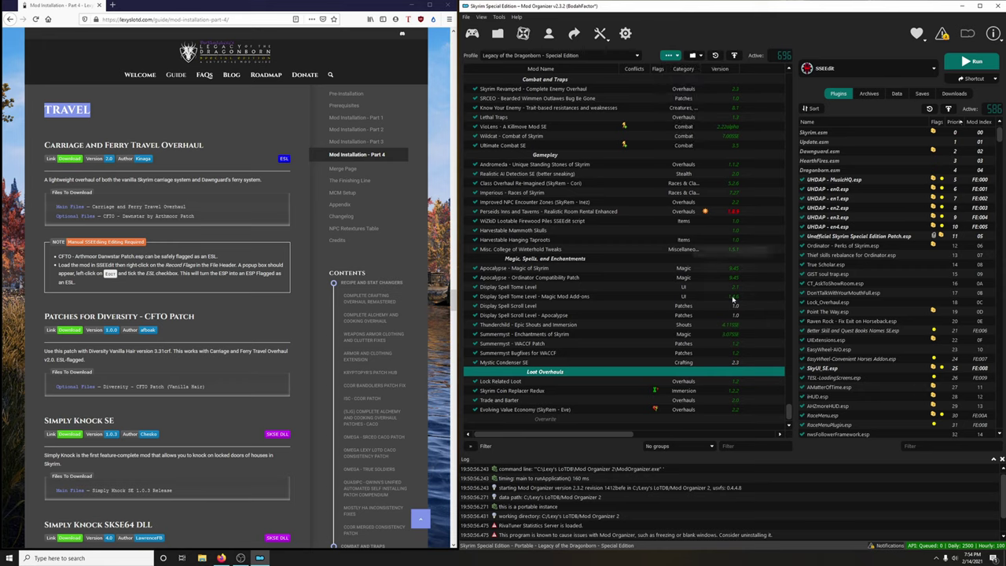
pyautogui.scroll(-1, 613, 260)
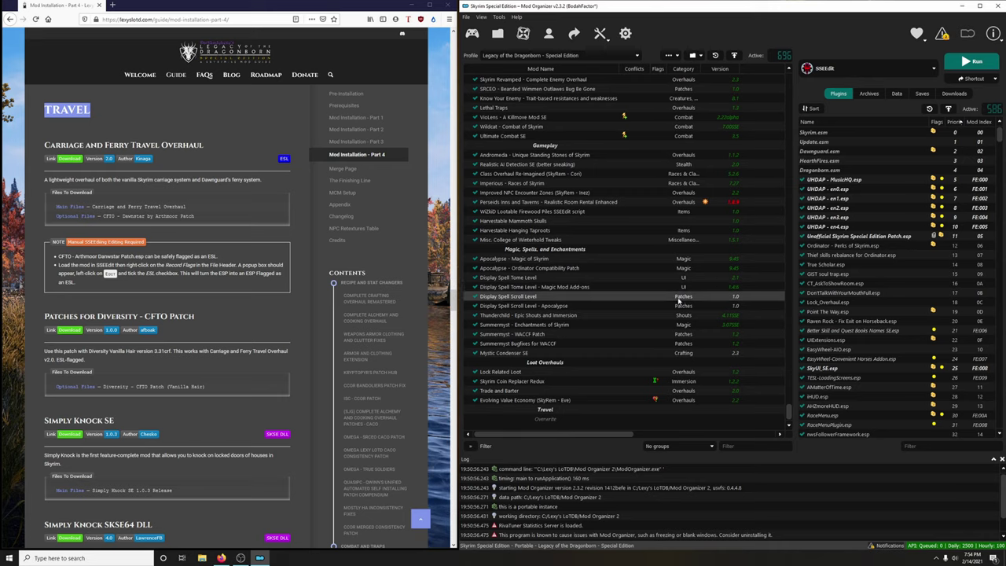
# Sort the mod list by flags, then switch the sort back to priority.
pyautogui.click(652, 400)
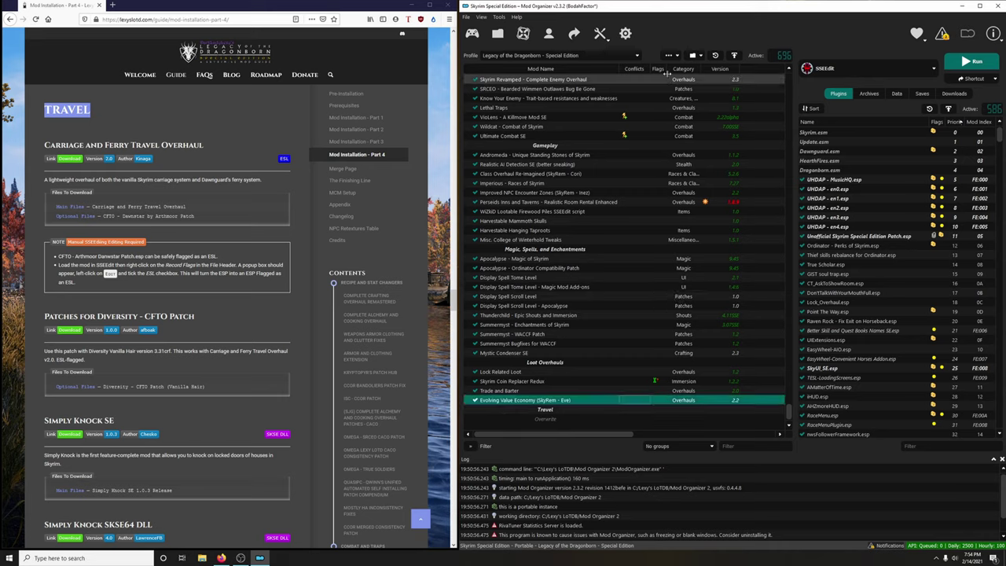
pyautogui.click(659, 69)
pyautogui.scroll(8, 598, 283)
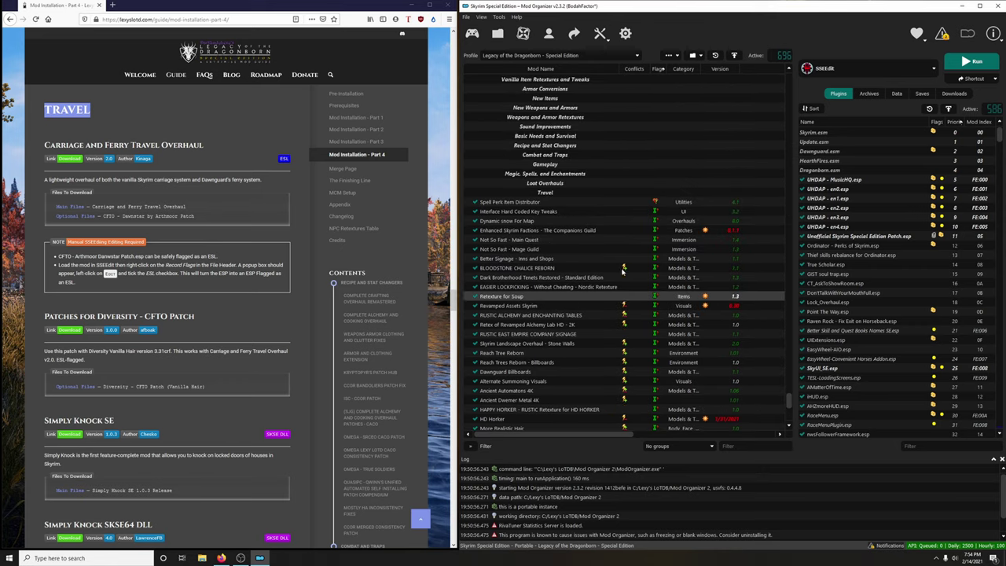
pyautogui.click(580, 203)
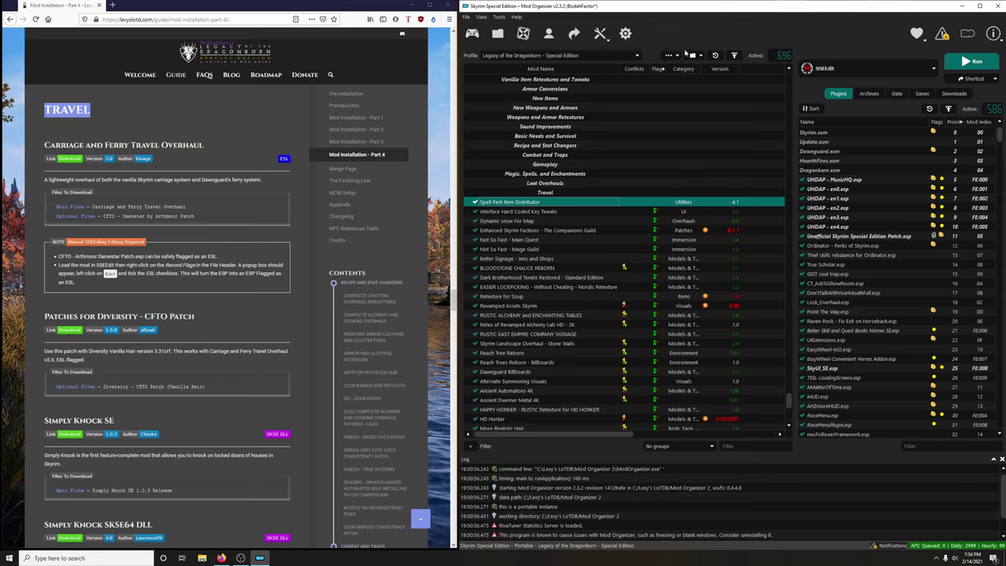
pyautogui.click(759, 69)
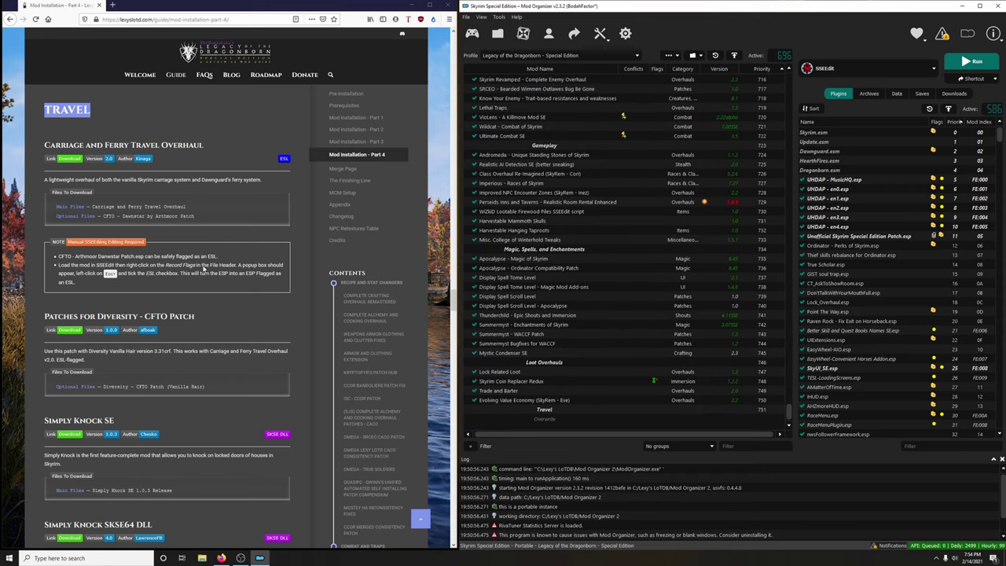
# Check and close the notifications, then open the Overwrite folder in File Explorer.
pyautogui.click(226, 207)
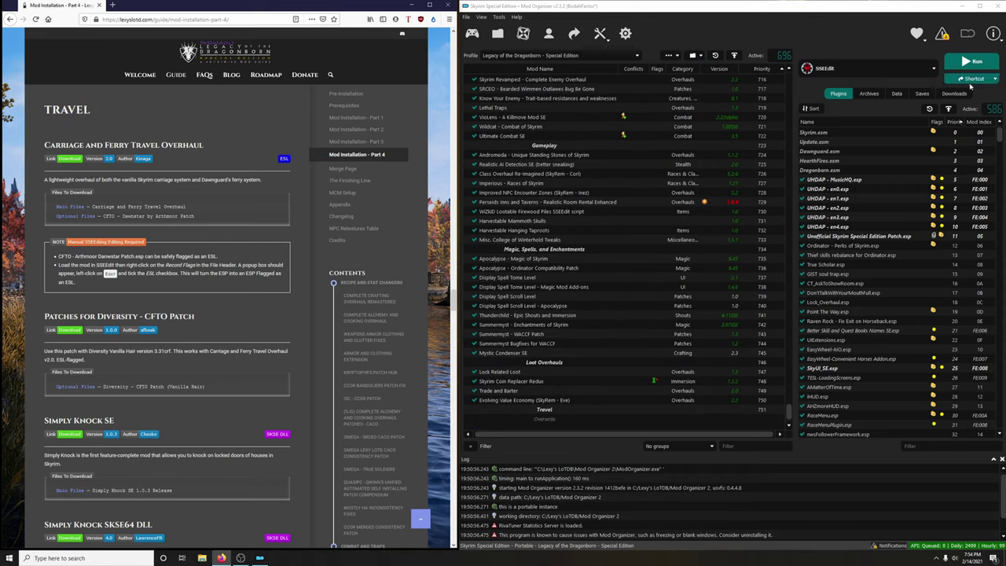
pyautogui.click(946, 34)
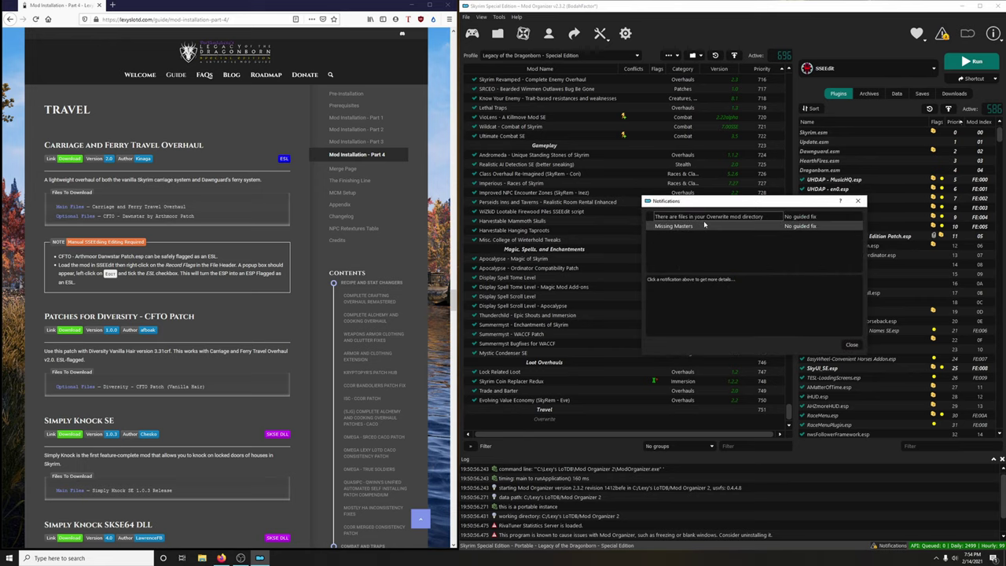
pyautogui.click(857, 201)
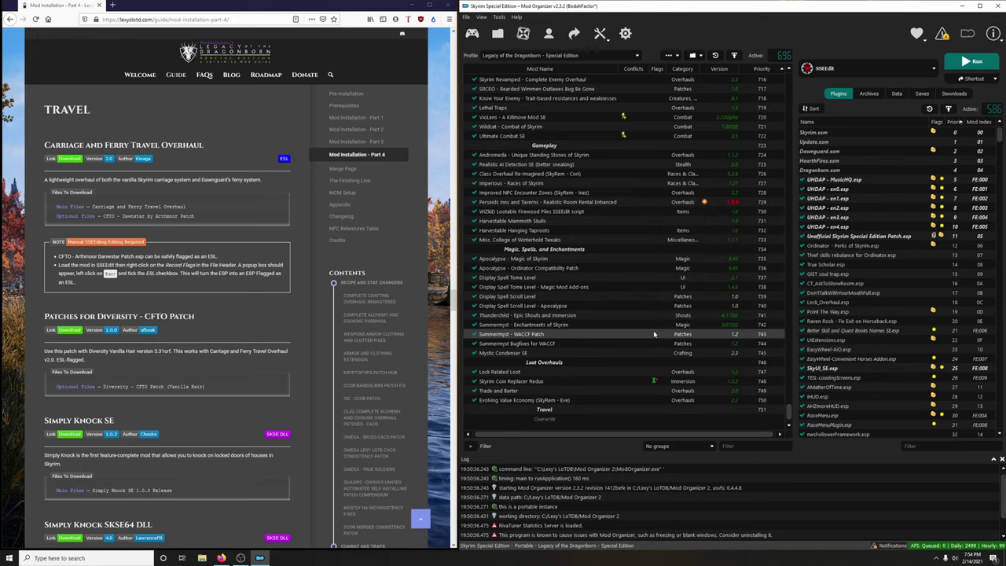
pyautogui.rightClick(551, 420)
pyautogui.click(581, 483)
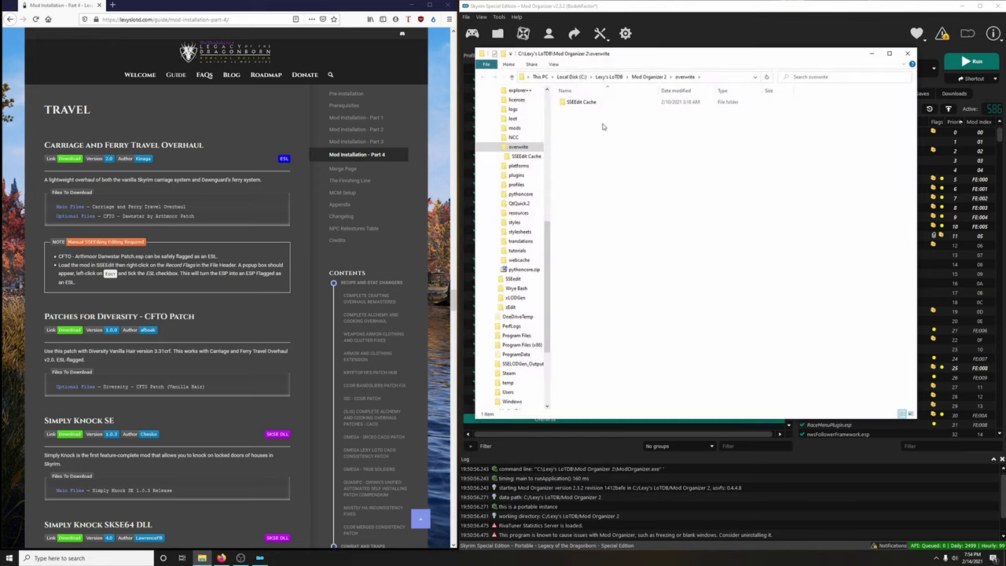
# Cut the SSEEdit Cache folder out of Overwrite and close that window.
pyautogui.click(595, 108)
pyautogui.rightClick(596, 108)
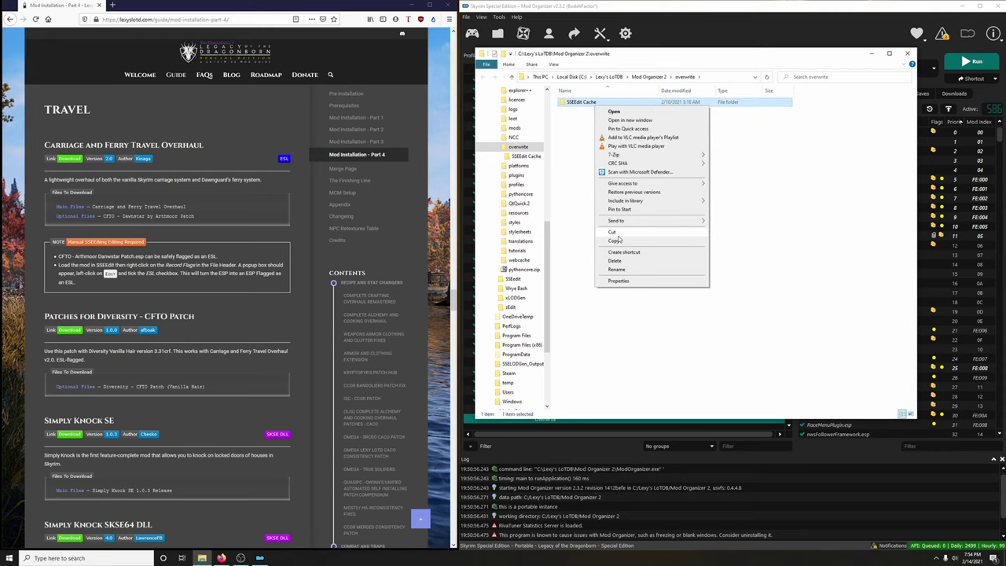
pyautogui.click(789, 154)
pyautogui.click(908, 53)
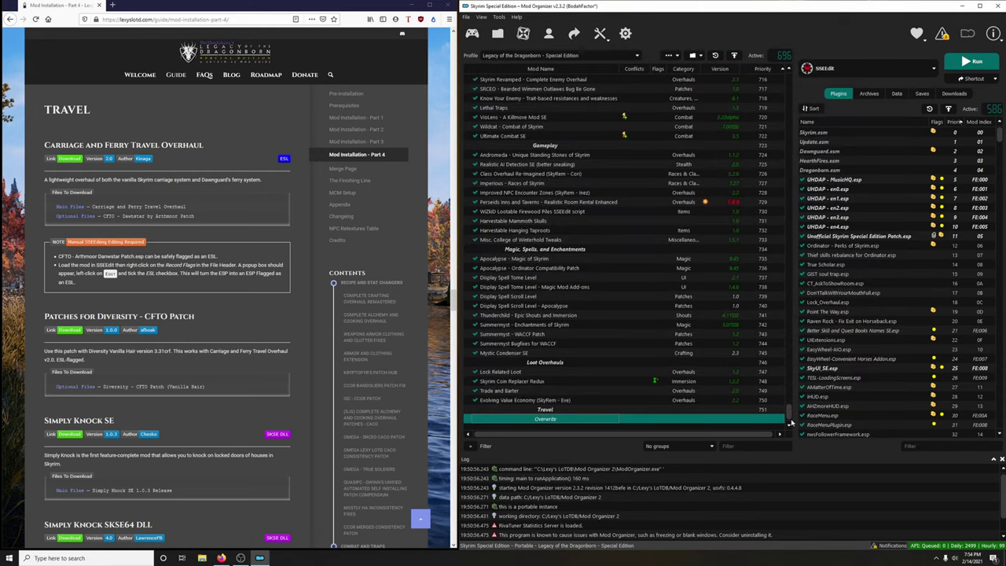
# Paste the SSEEdit Cache folder into the SSEEdit Cache mod's folder and close Explorer.
pyautogui.rightClick(560, 422)
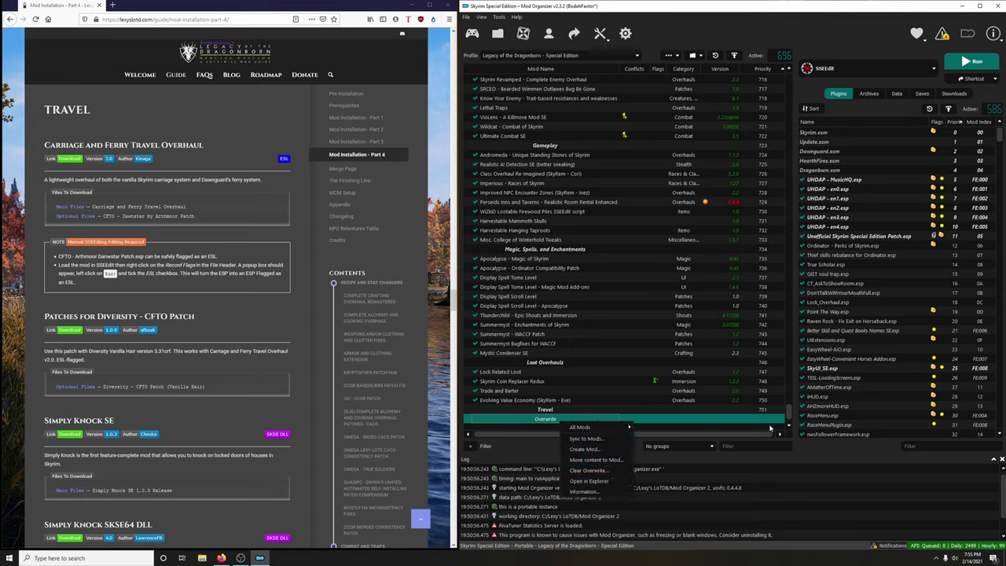
pyautogui.moveTo(789, 417); pyautogui.dragTo(790, 78)
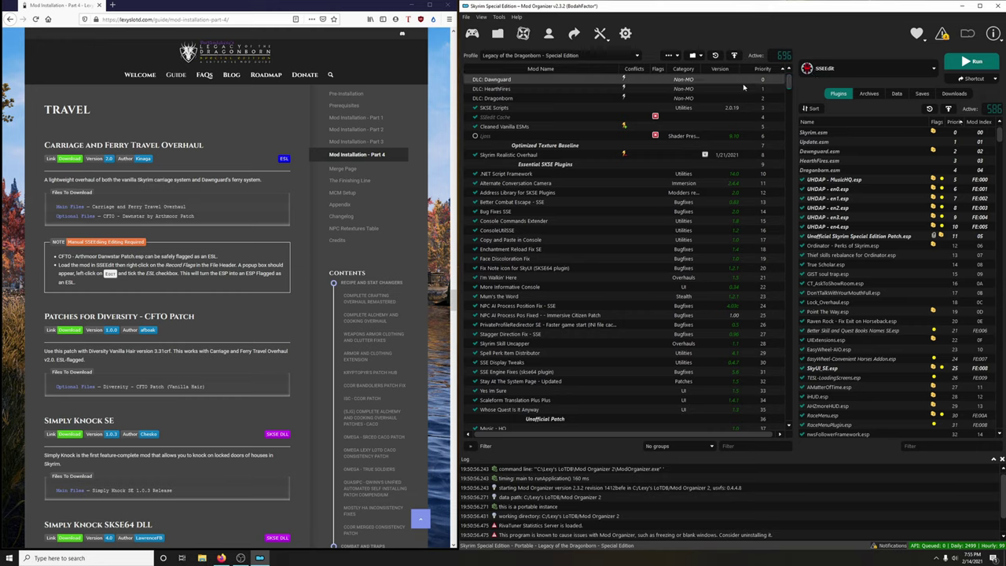
pyautogui.click(490, 117)
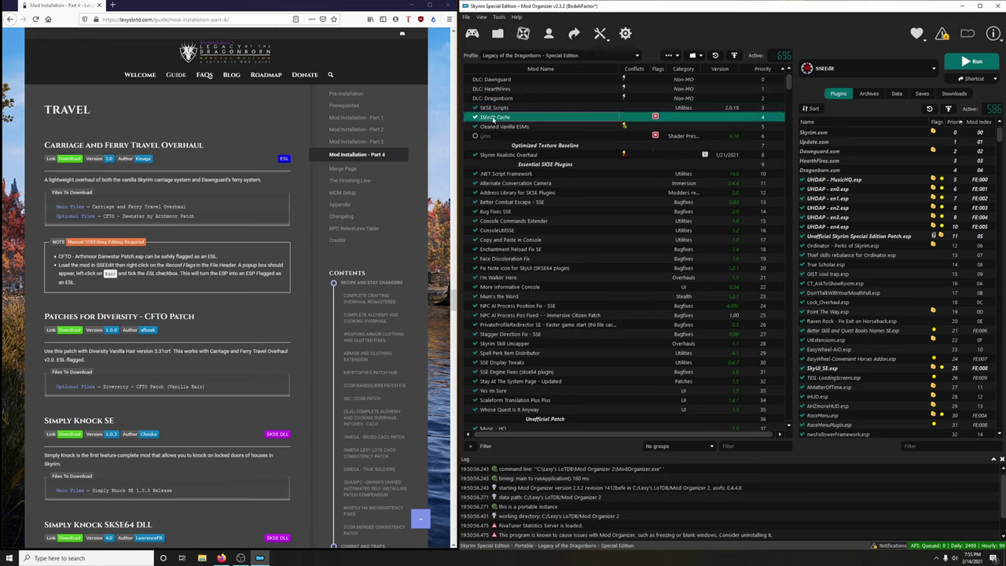
pyautogui.rightClick(494, 118)
pyautogui.click(542, 244)
pyautogui.rightClick(604, 246)
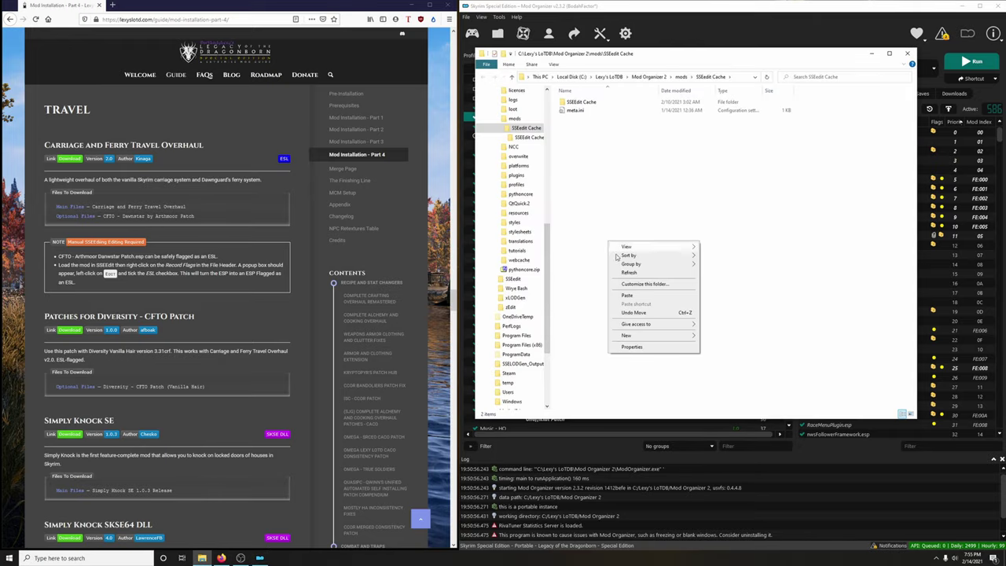
pyautogui.click(627, 295)
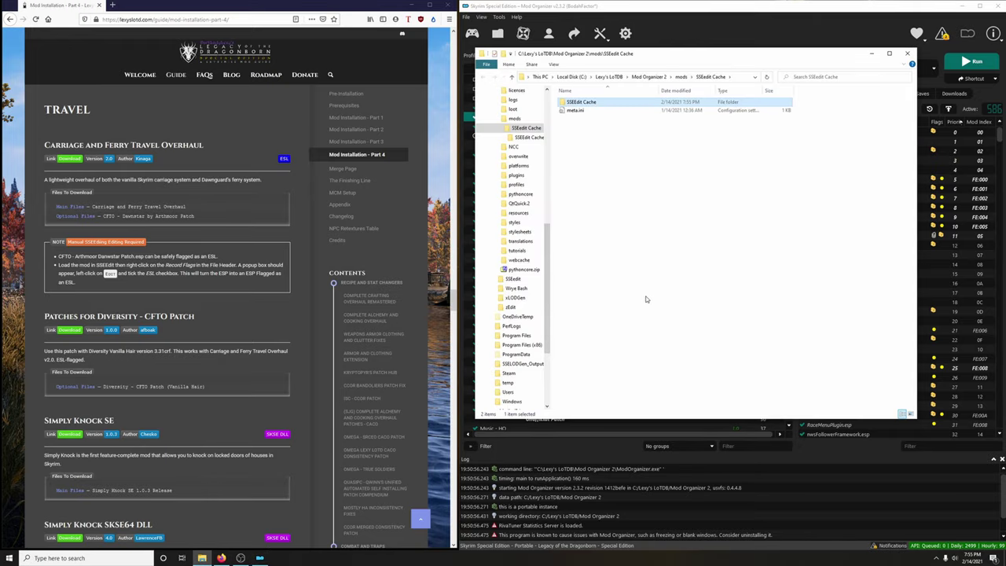
pyautogui.click(907, 54)
# Refresh the mod list and open the guide's Carriage and Ferry Travel Overhaul download link.
pyautogui.click(671, 56)
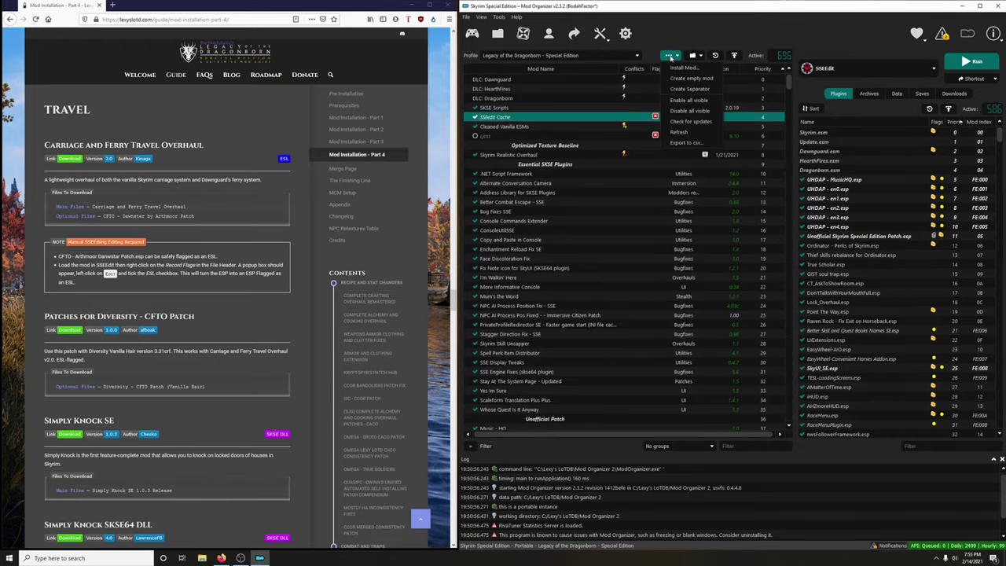
pyautogui.click(691, 132)
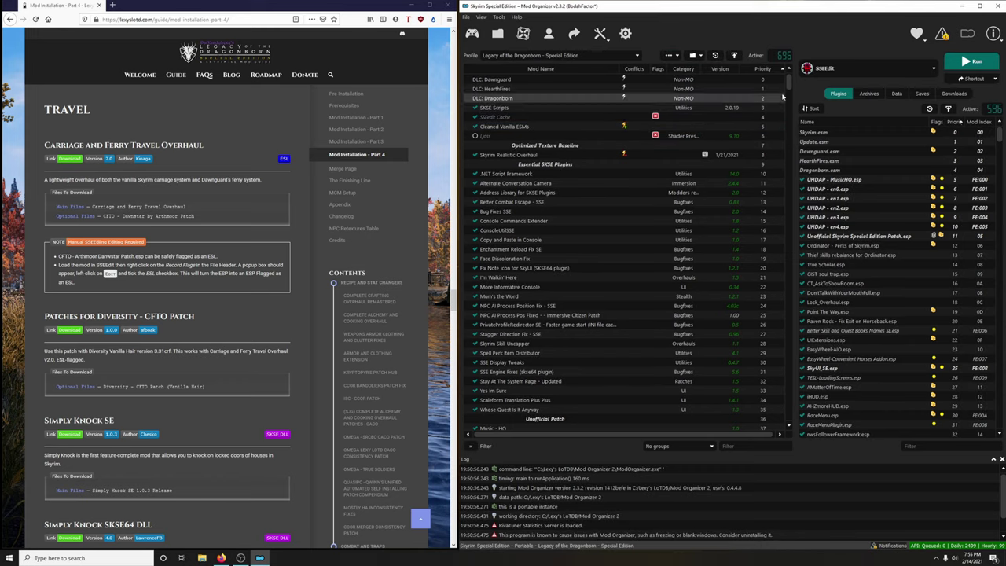
pyautogui.moveTo(789, 82); pyautogui.dragTo(790, 421)
pyautogui.scroll(-5, 897, 389)
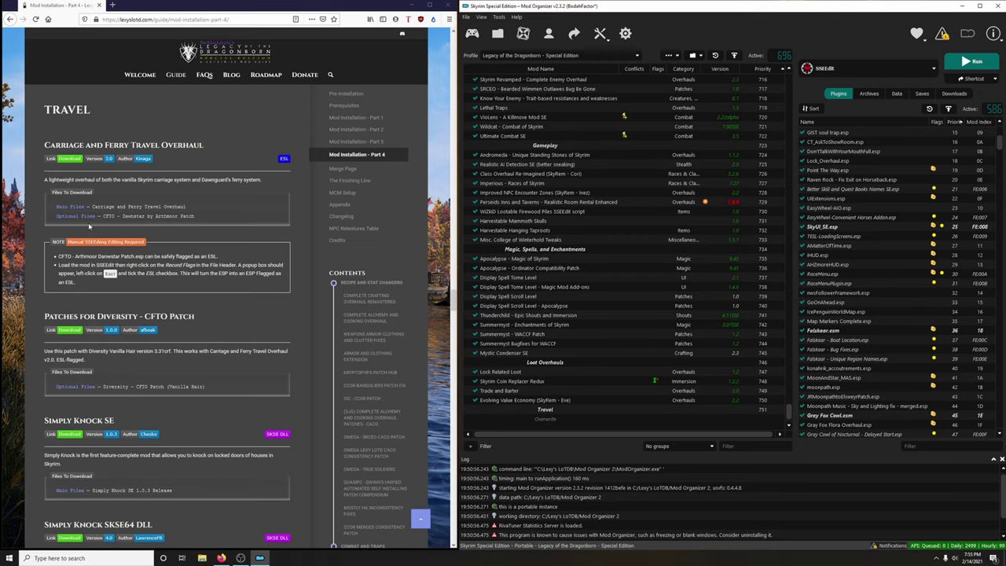
pyautogui.click(69, 160)
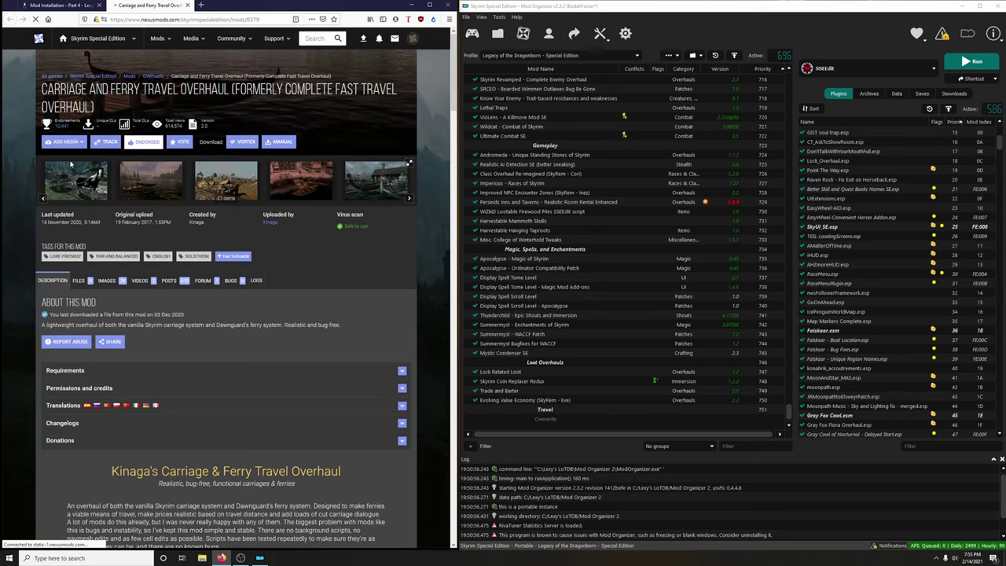
# Send the Carriage and Ferry Travel Overhaul main file and CFTO - Dawnstar by Arthmoor Patch to Mod Organizer.
pyautogui.click(78, 280)
pyautogui.scroll(-1, 204, 324)
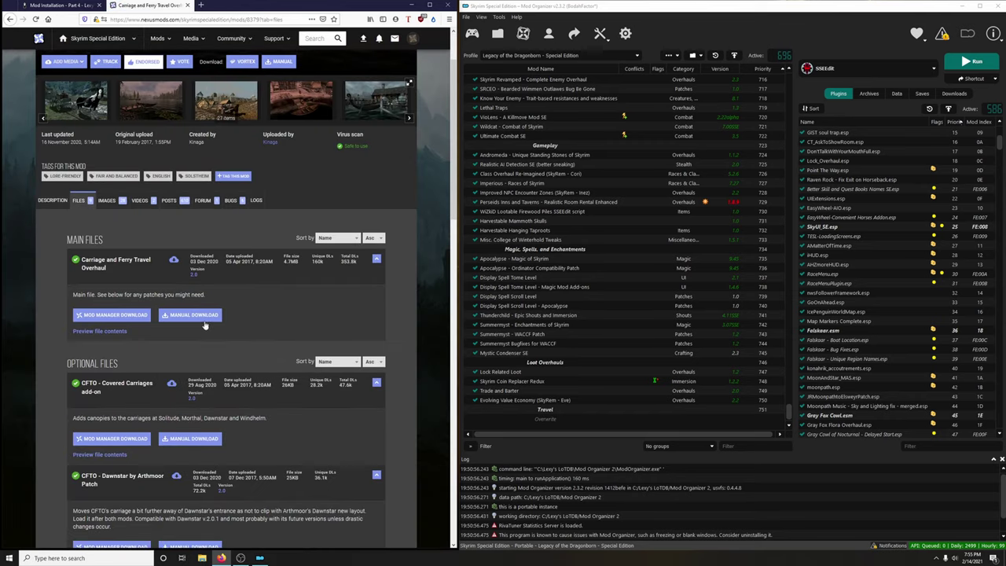
pyautogui.click(145, 318)
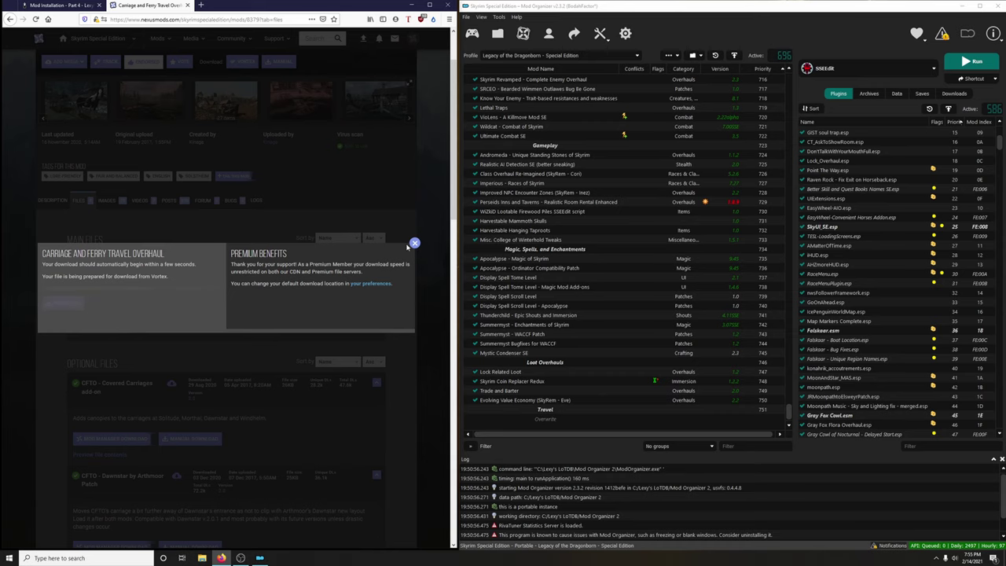
pyautogui.click(413, 244)
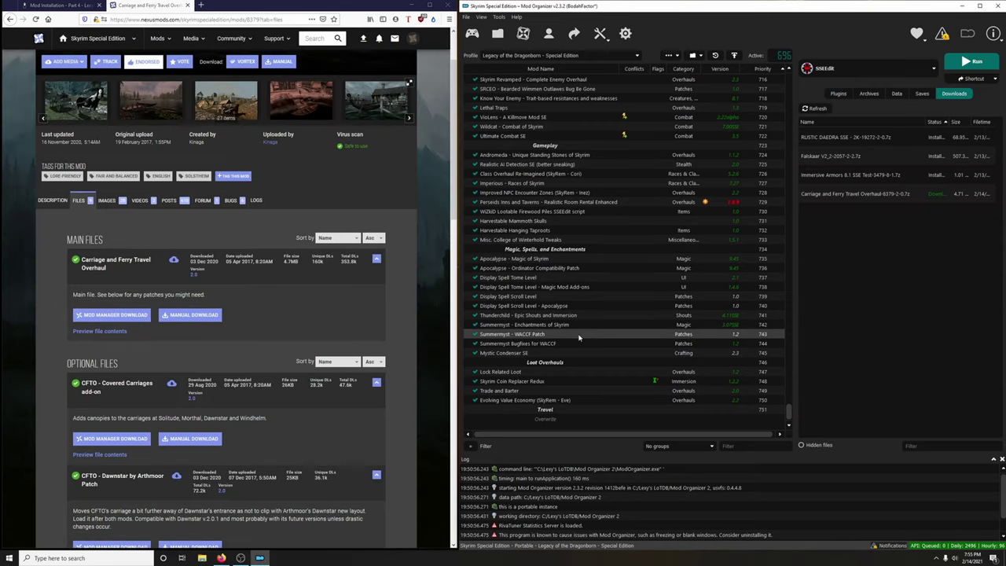
pyautogui.scroll(-3, 166, 276)
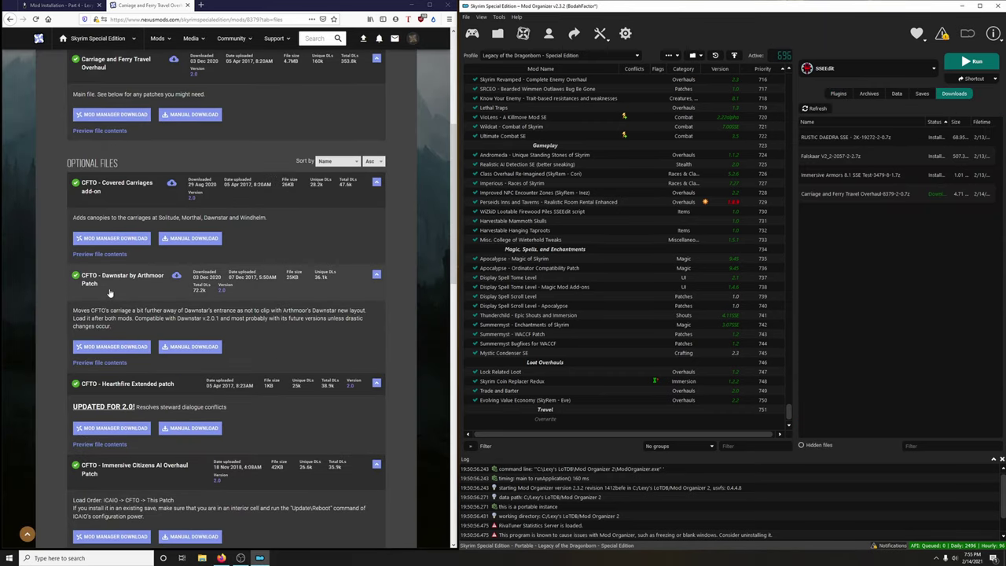
pyautogui.click(111, 347)
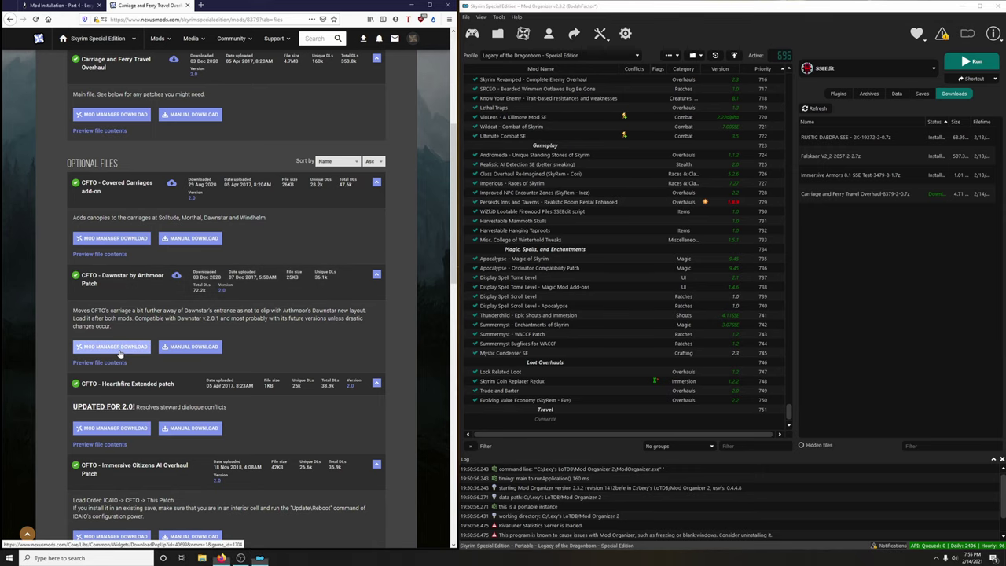
pyautogui.click(414, 243)
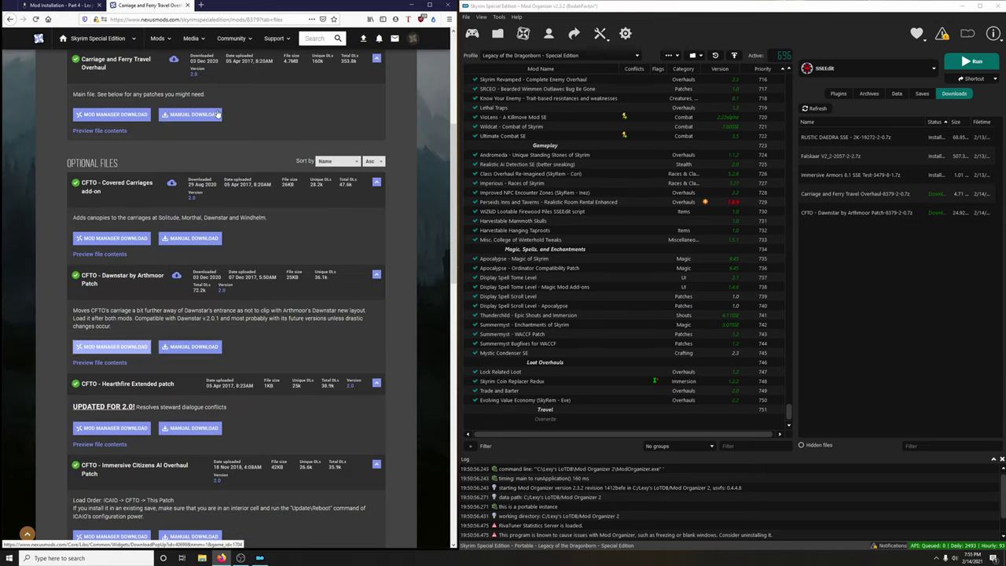
pyautogui.click(187, 5)
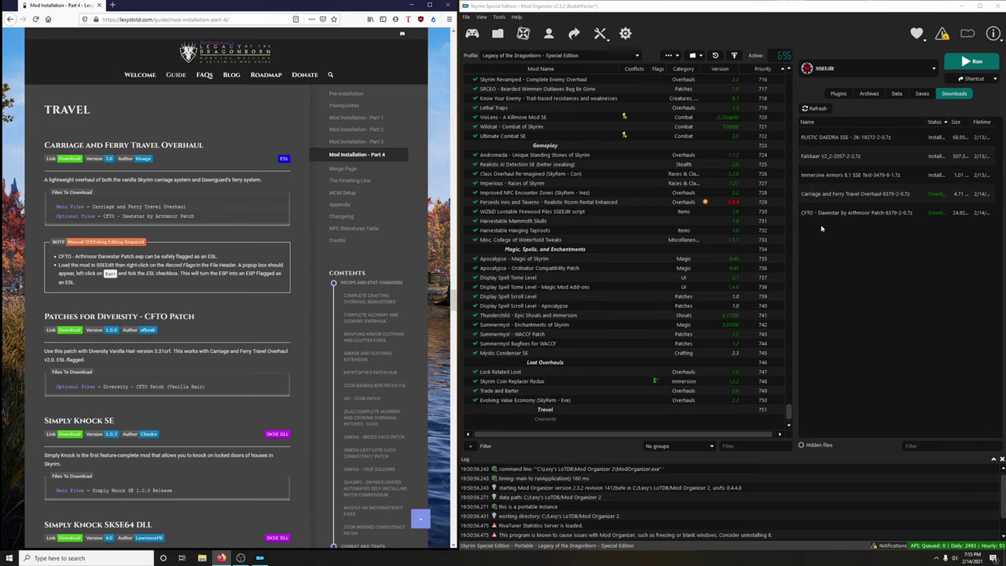
# Install Carriage and Ferry Travel Overhaul and CFTO - Dawnstar by Arthmoor Patch, then enable both.
pyautogui.doubleClick(833, 194)
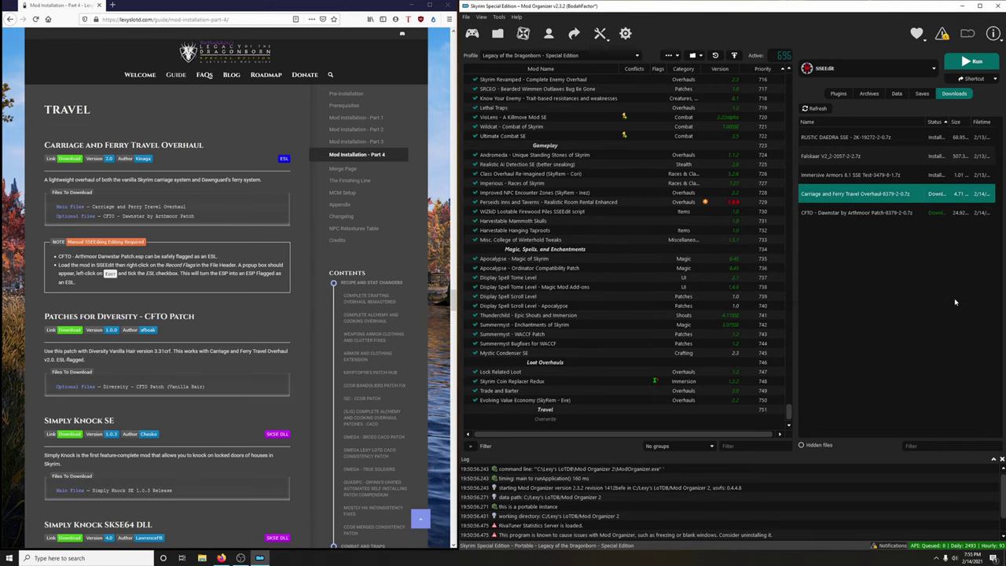
pyautogui.doubleClick(856, 212)
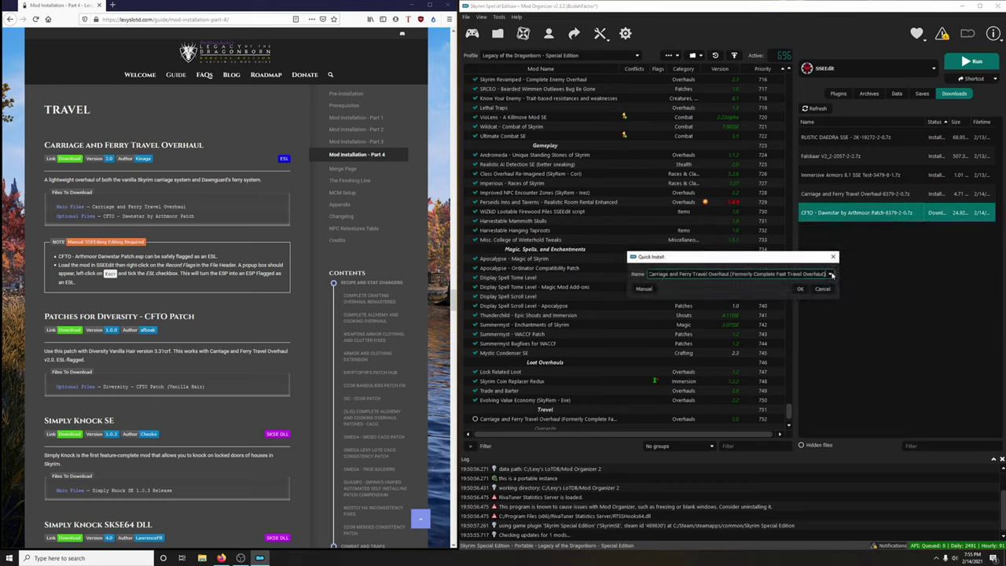
pyautogui.click(831, 275)
pyautogui.click(727, 285)
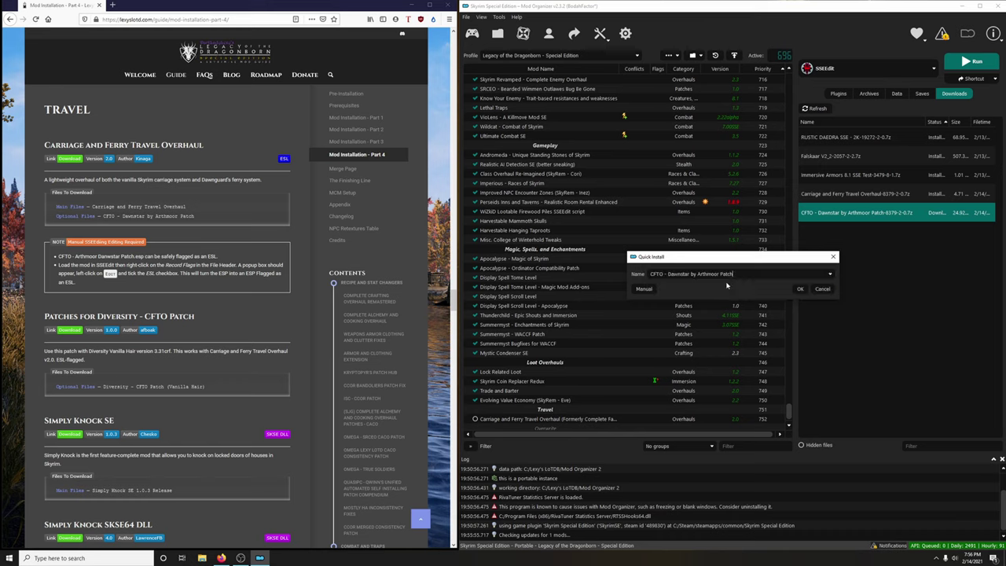
pyautogui.click(804, 290)
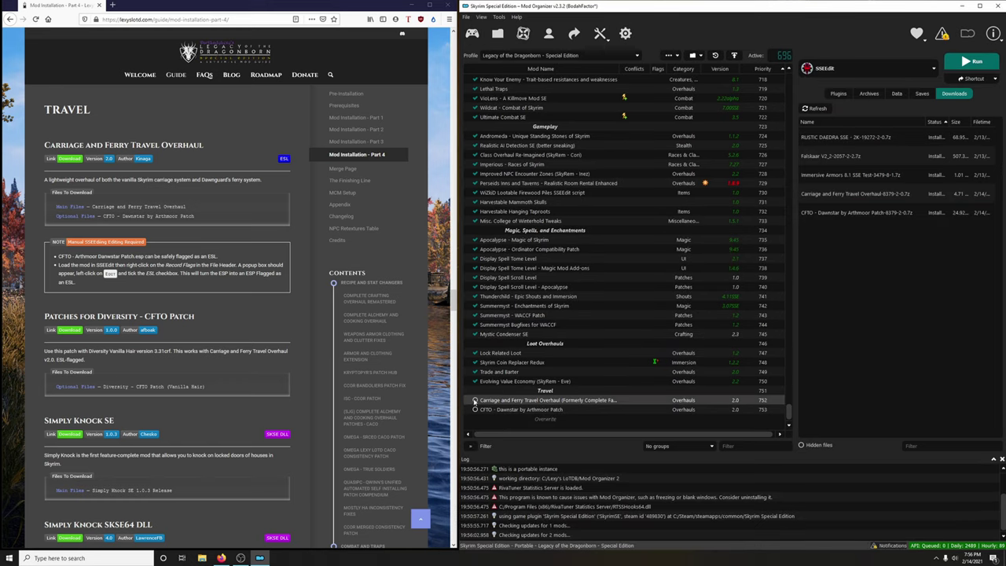
pyautogui.click(475, 400)
pyautogui.click(475, 409)
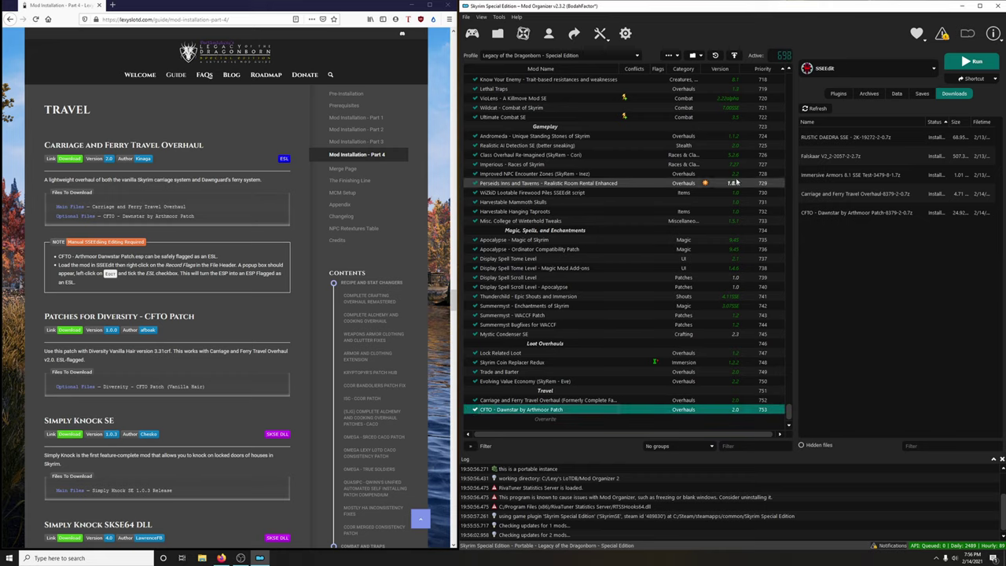
# Run SSEEdit from Mod Organizer's tool list.
pyautogui.click(891, 69)
pyautogui.click(892, 73)
pyautogui.click(892, 73)
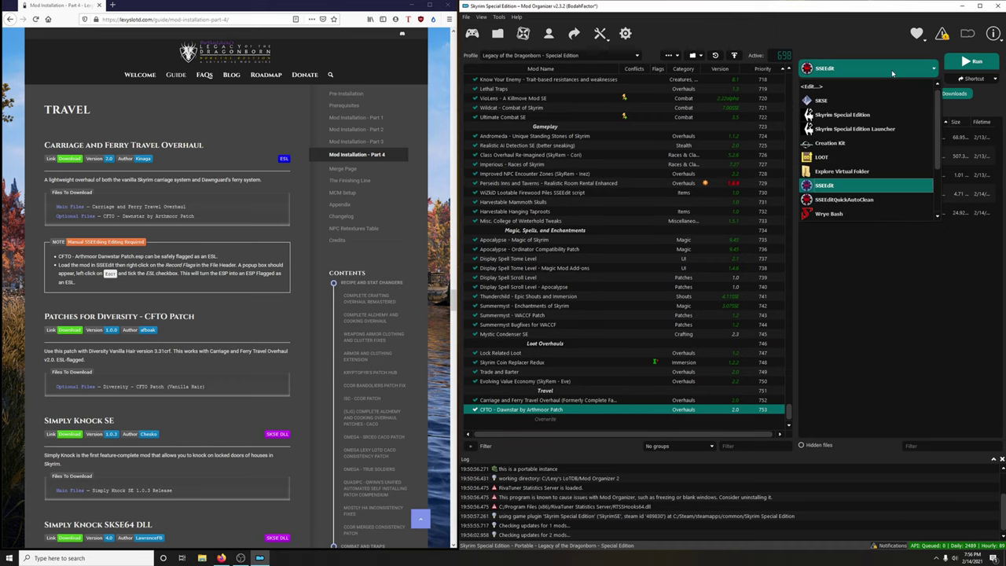
pyautogui.click(841, 186)
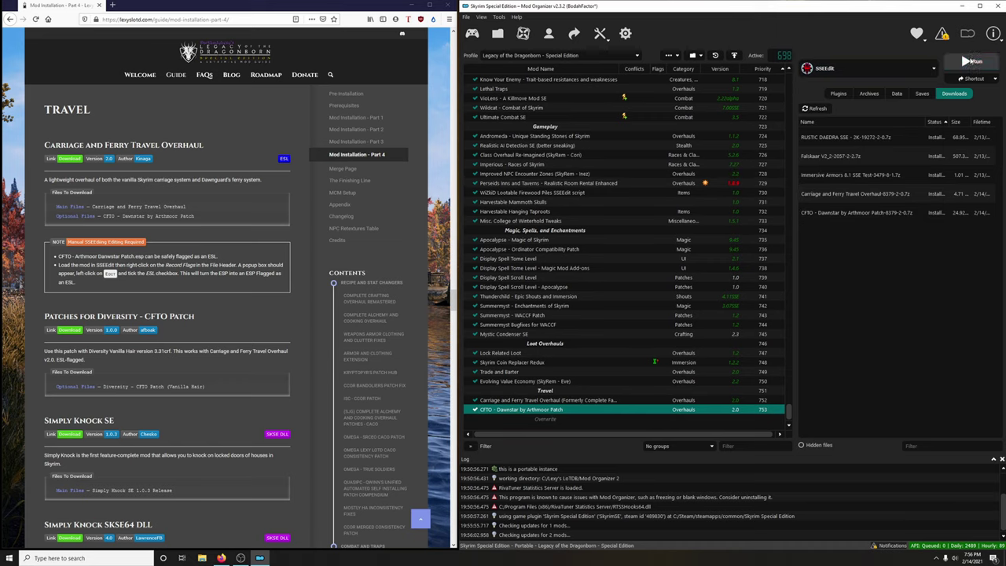
pyautogui.click(973, 60)
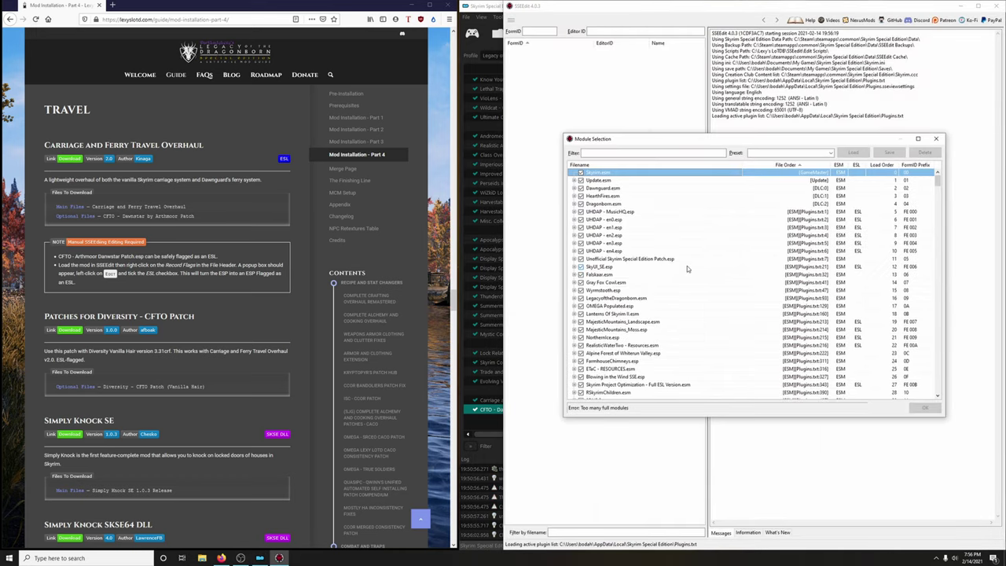
# Load only CFTO - Arthmoor Danwstar Patch.esp in SSEEdit.
pyautogui.rightClick(687, 268)
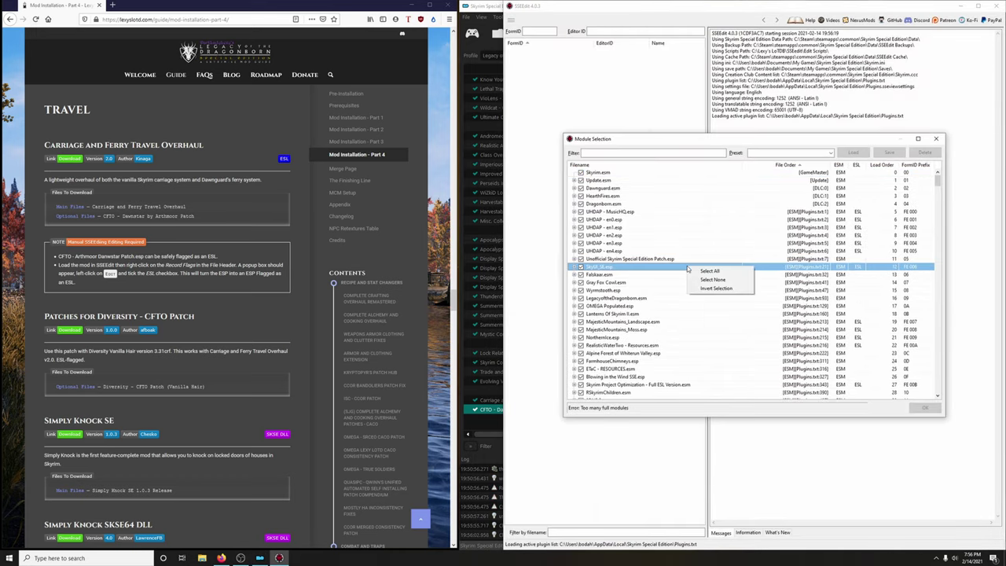
pyautogui.click(737, 282)
pyautogui.moveTo(937, 180); pyautogui.dragTo(939, 389)
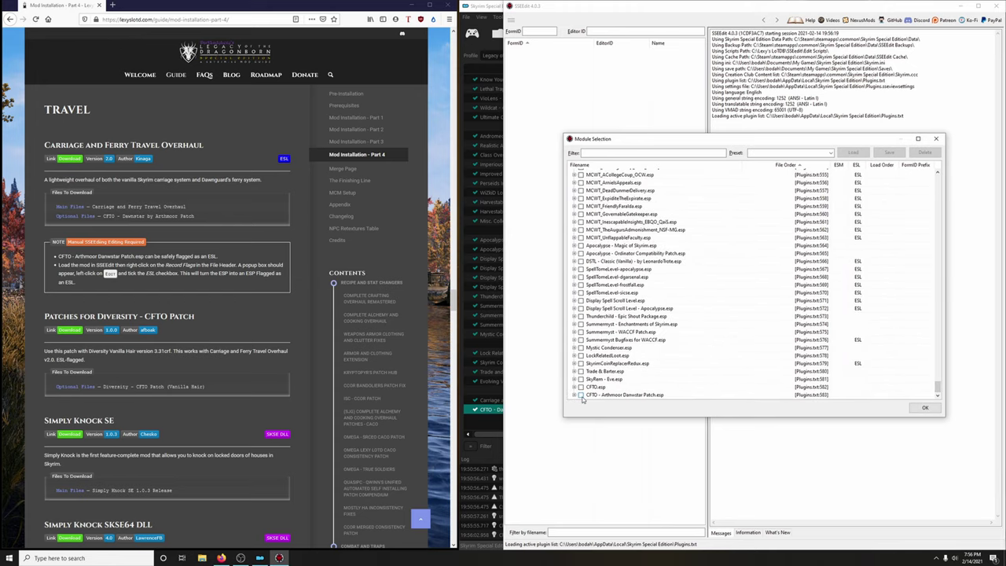
pyautogui.click(581, 395)
pyautogui.click(925, 407)
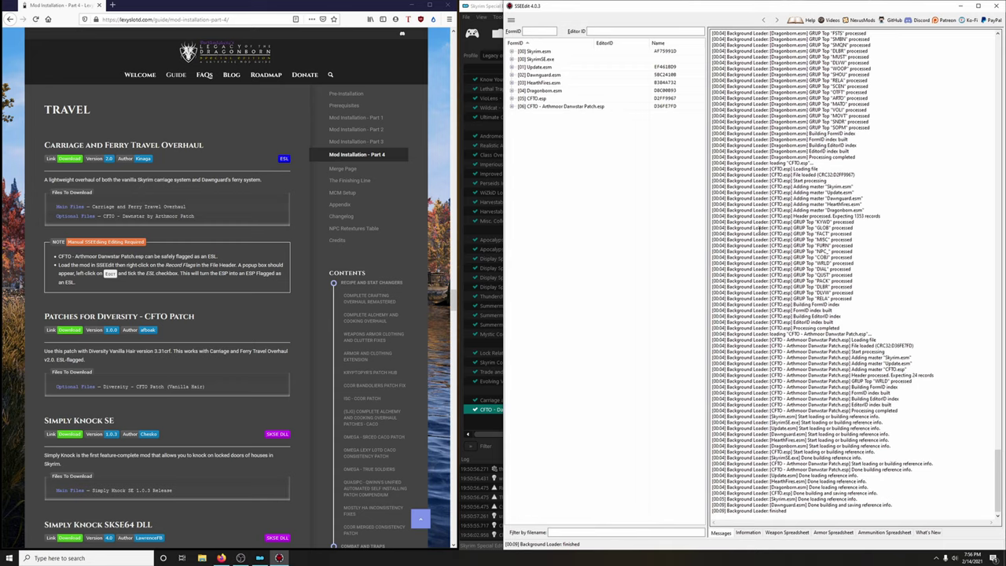
# Set the ESL record flag on the plugin's file header, then save it and close SSEEdit.
pyautogui.click(511, 106)
pyautogui.click(538, 114)
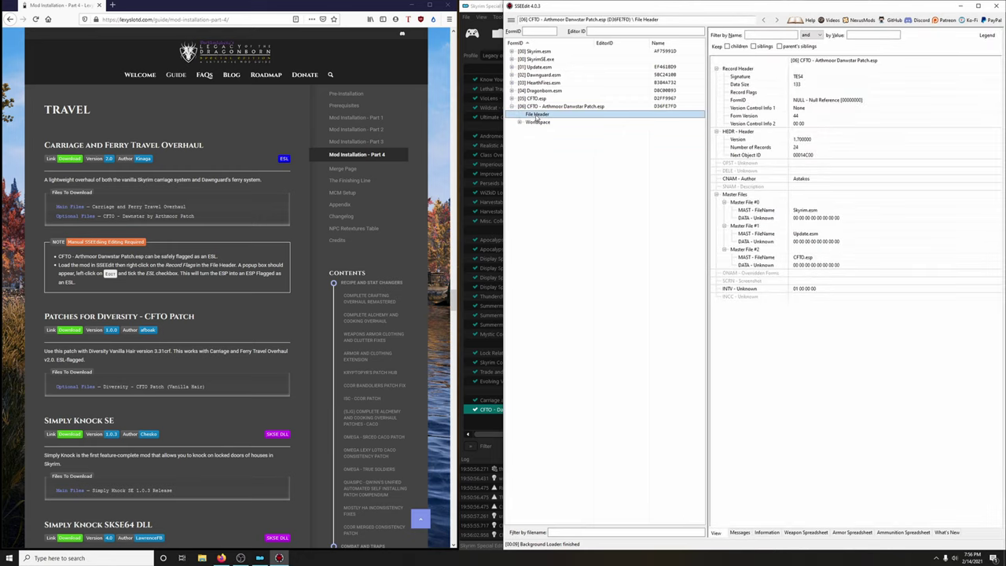
pyautogui.rightClick(807, 94)
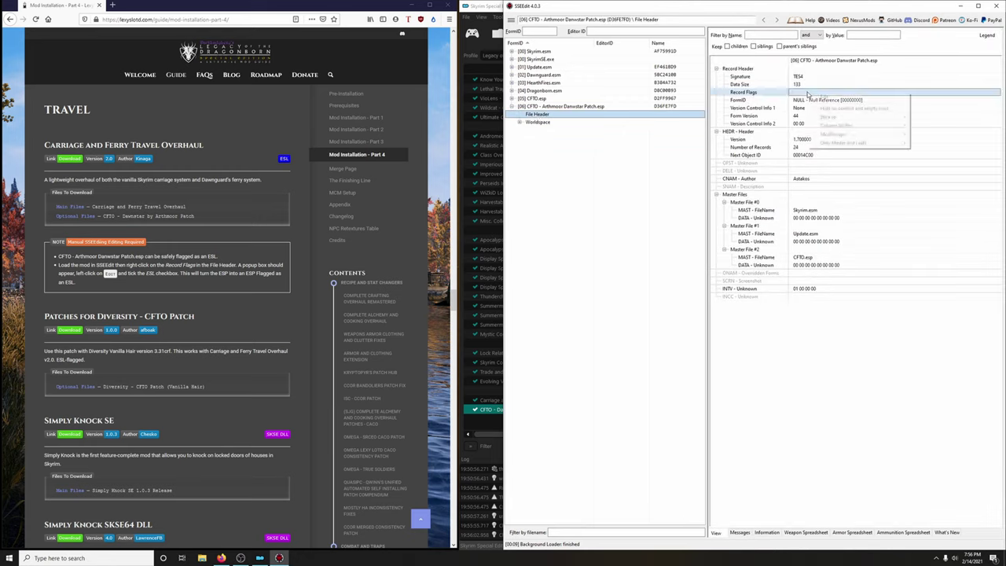
pyautogui.click(822, 96)
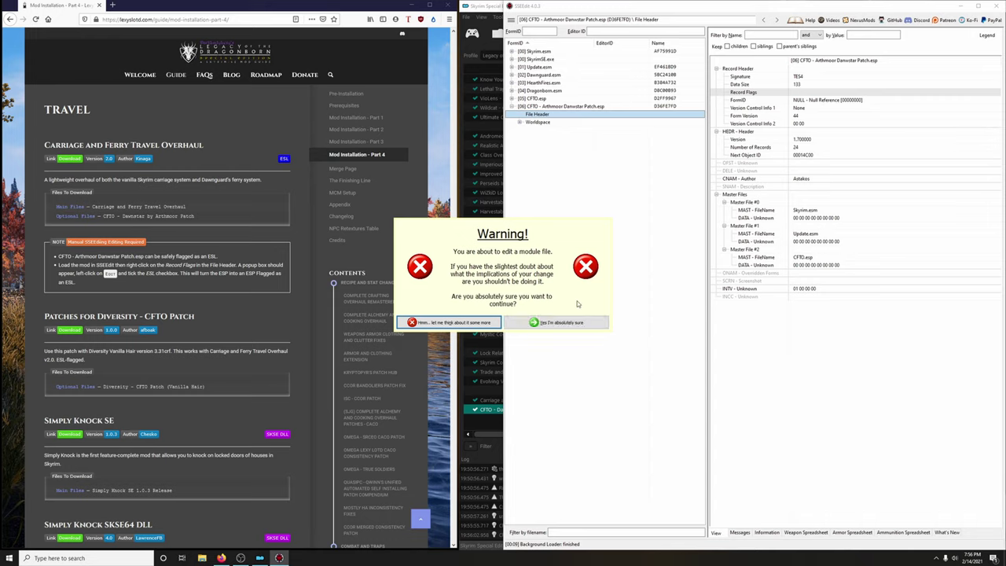
pyautogui.click(574, 322)
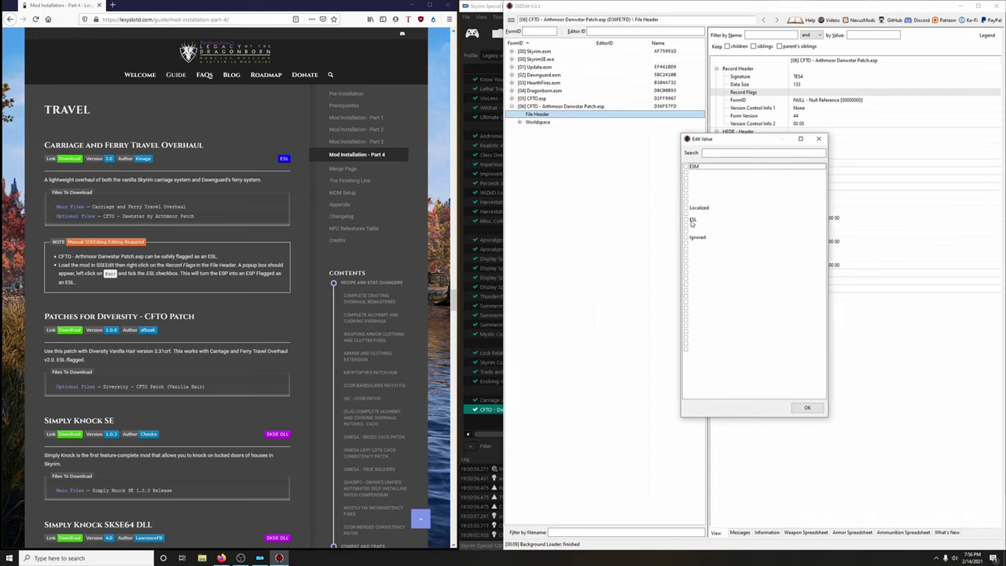
pyautogui.click(687, 220)
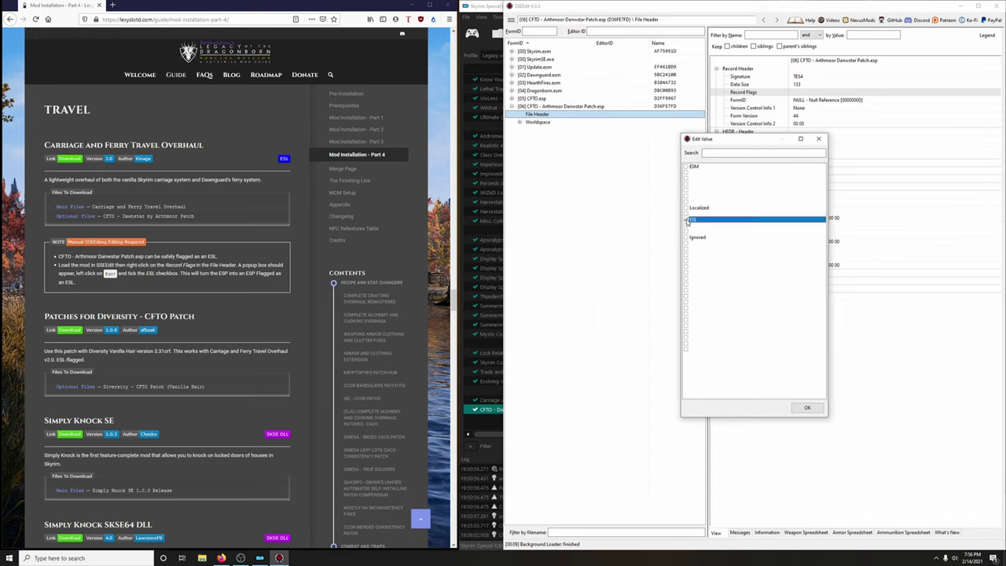
pyautogui.click(807, 408)
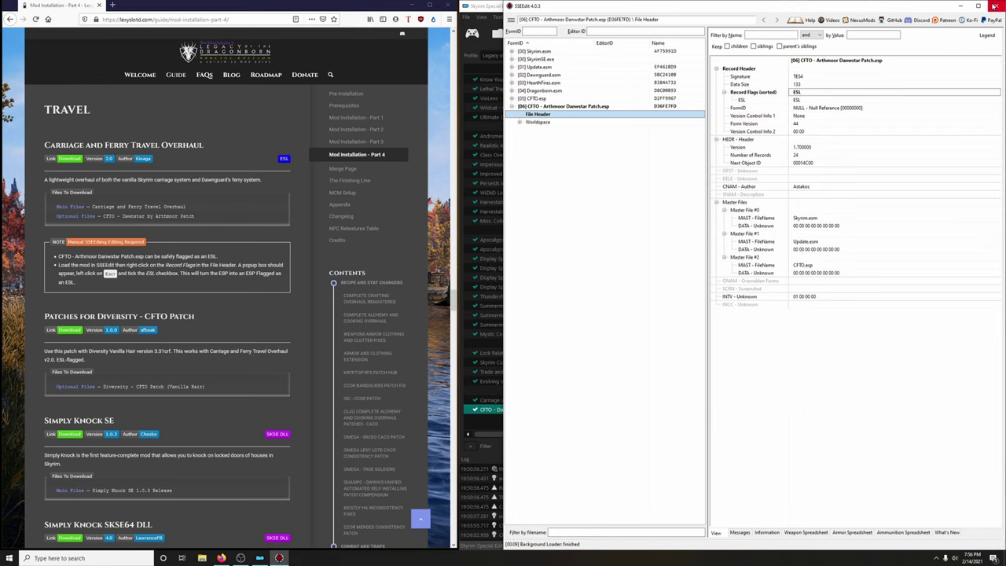
pyautogui.click(996, 5)
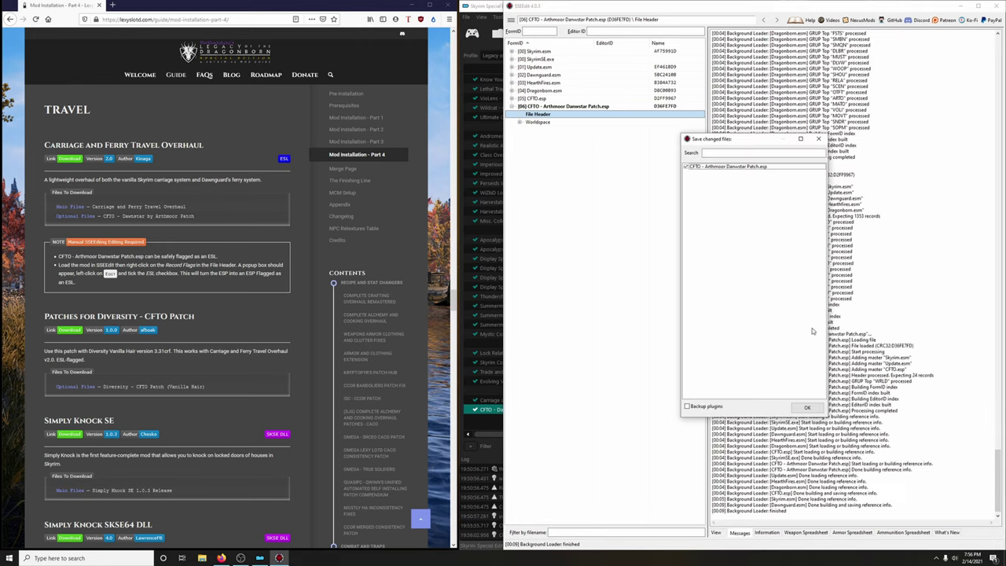
pyautogui.click(806, 407)
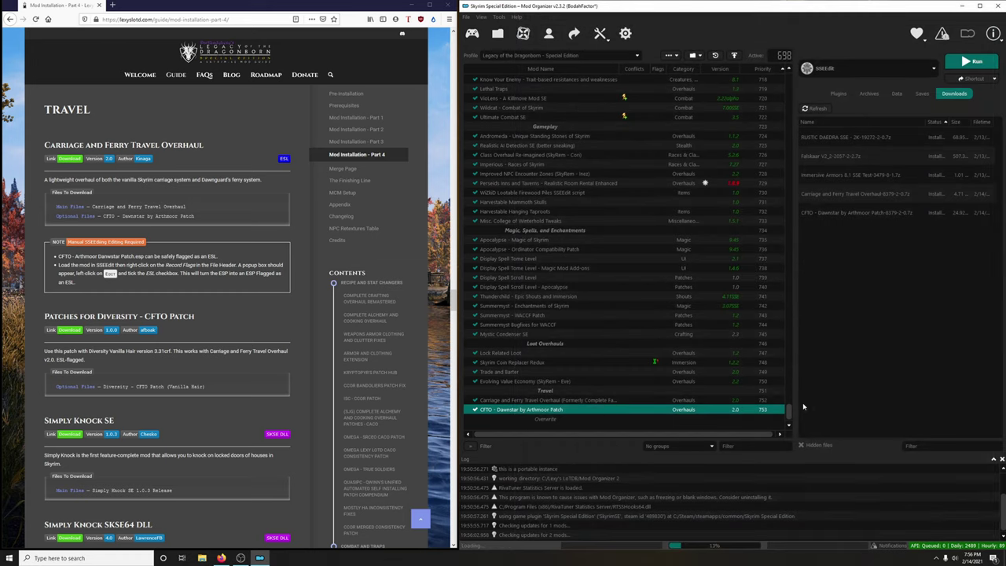
# Download Diversity - CFTO Patch (Vanilla Hair) from the Patches for Diversity page to Mod Organizer.
pyautogui.scroll(-2, 272, 348)
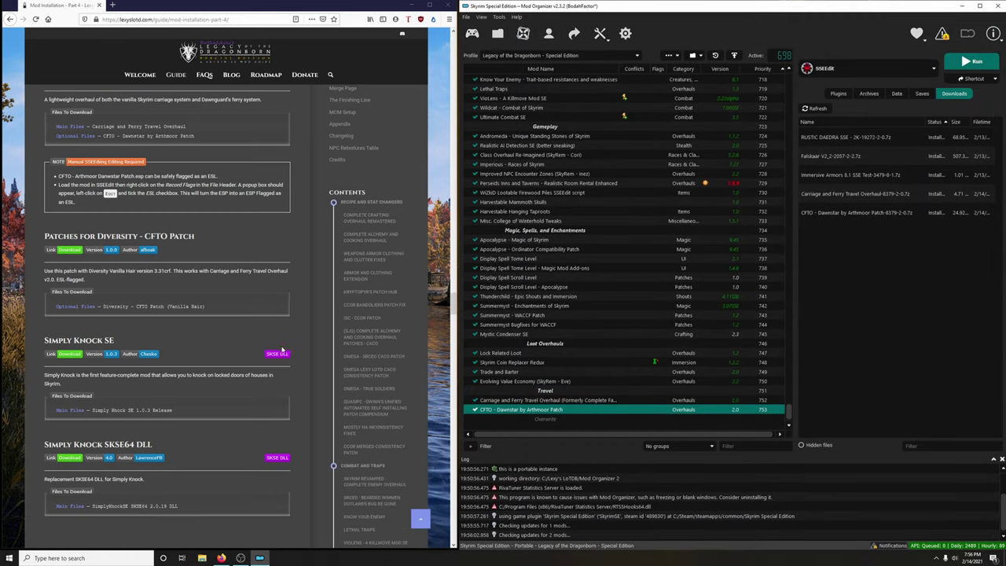
pyautogui.scroll(-2, 252, 323)
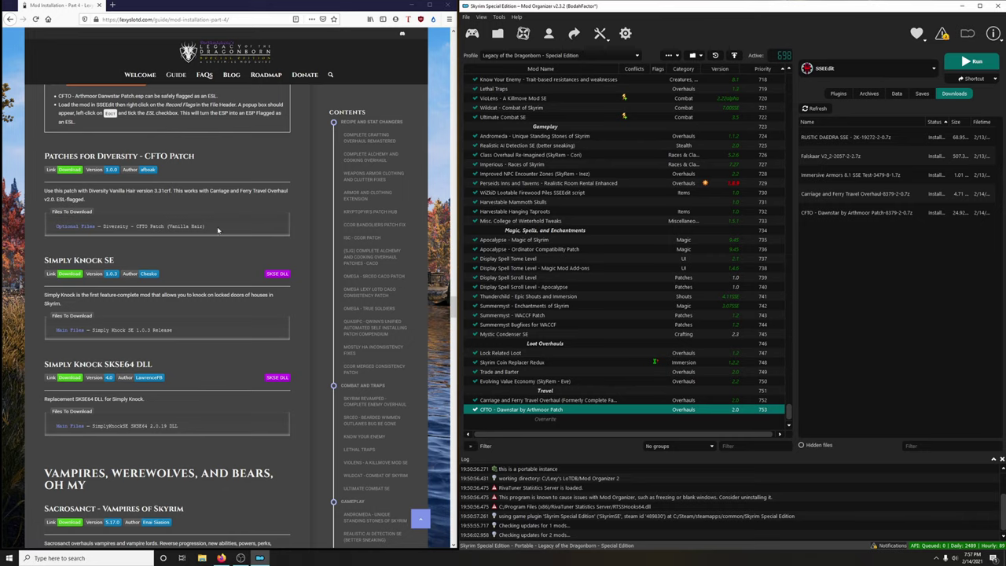
pyautogui.click(70, 169)
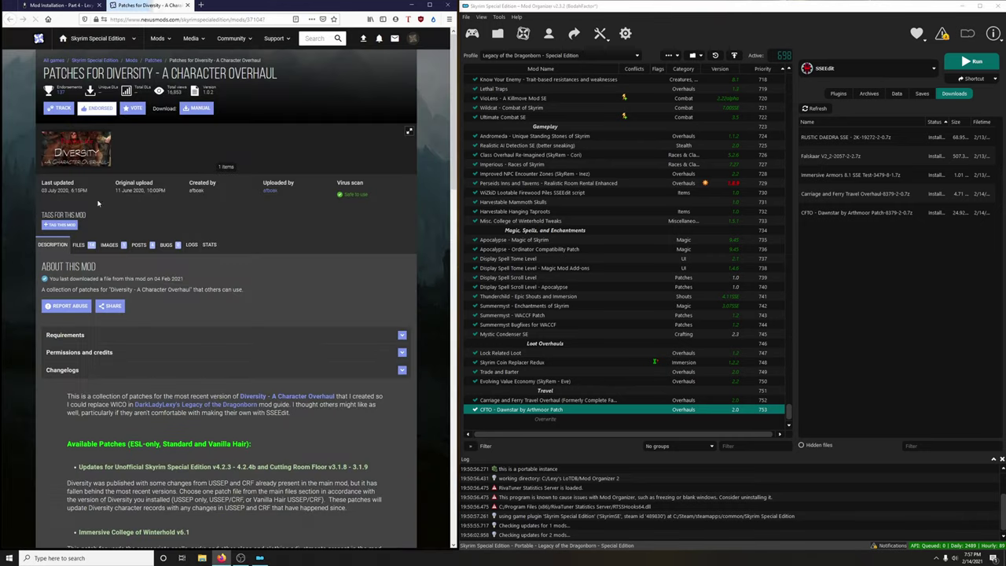
pyautogui.click(82, 244)
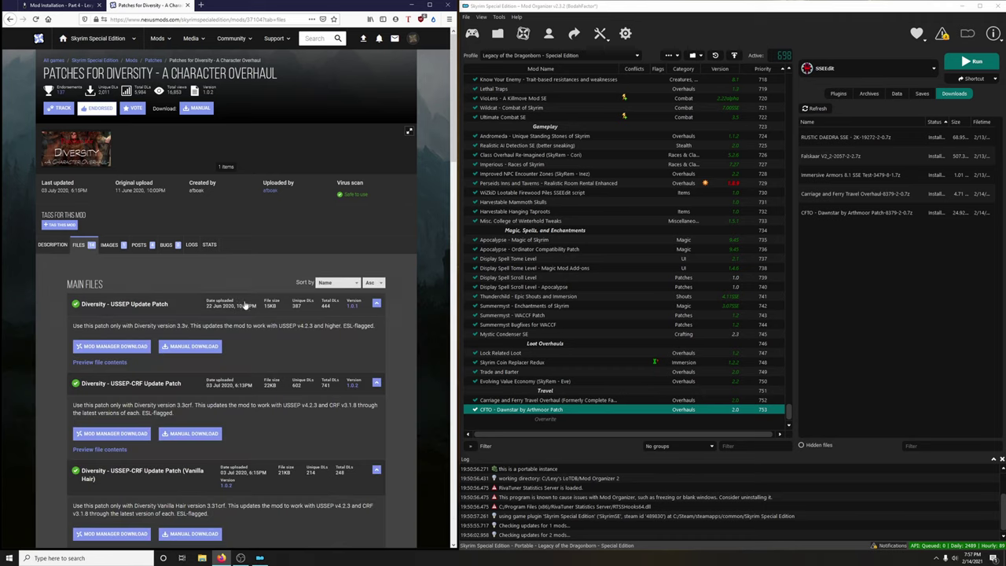
pyautogui.scroll(-4, 238, 298)
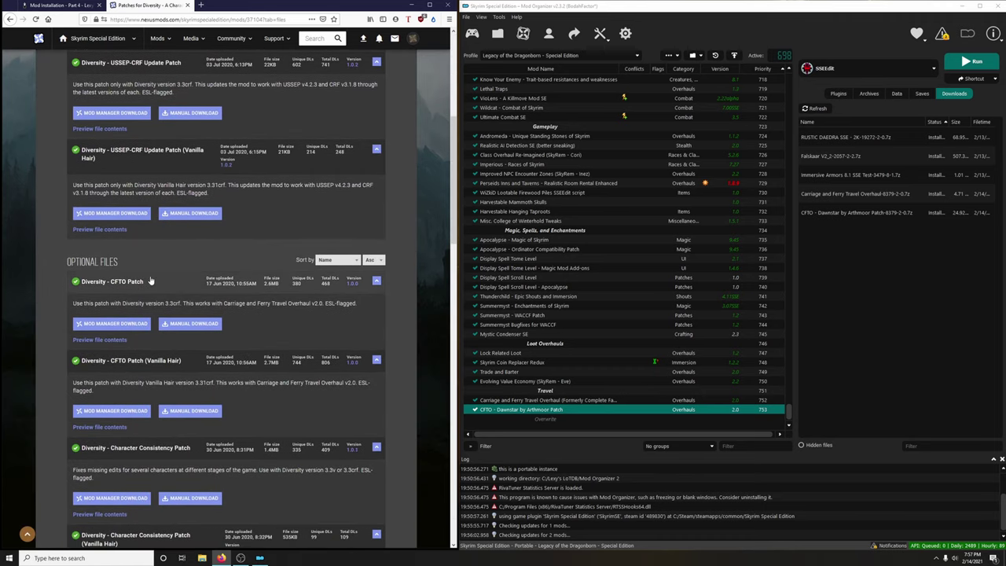
pyautogui.scroll(-1, 238, 298)
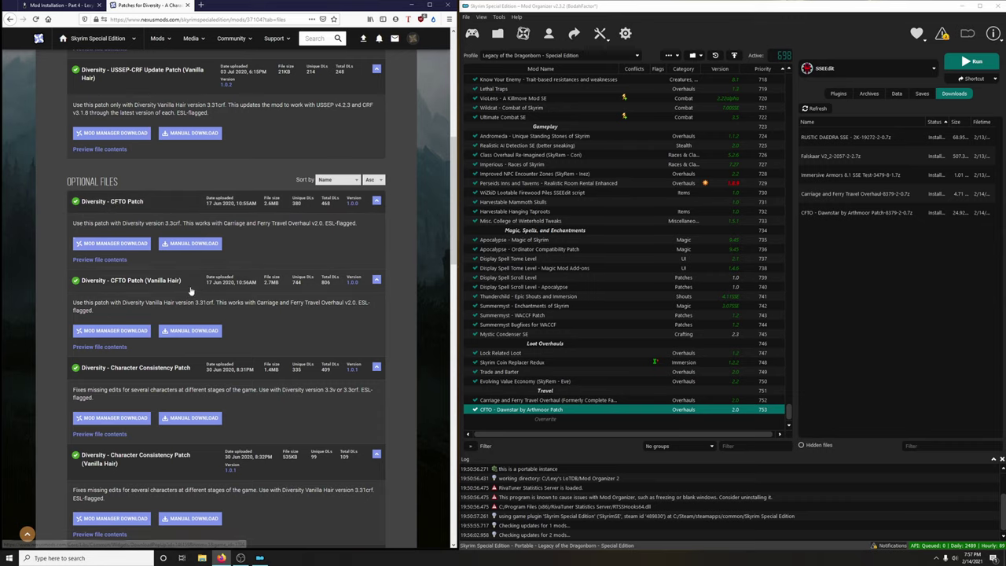
pyautogui.scroll(-1, 132, 285)
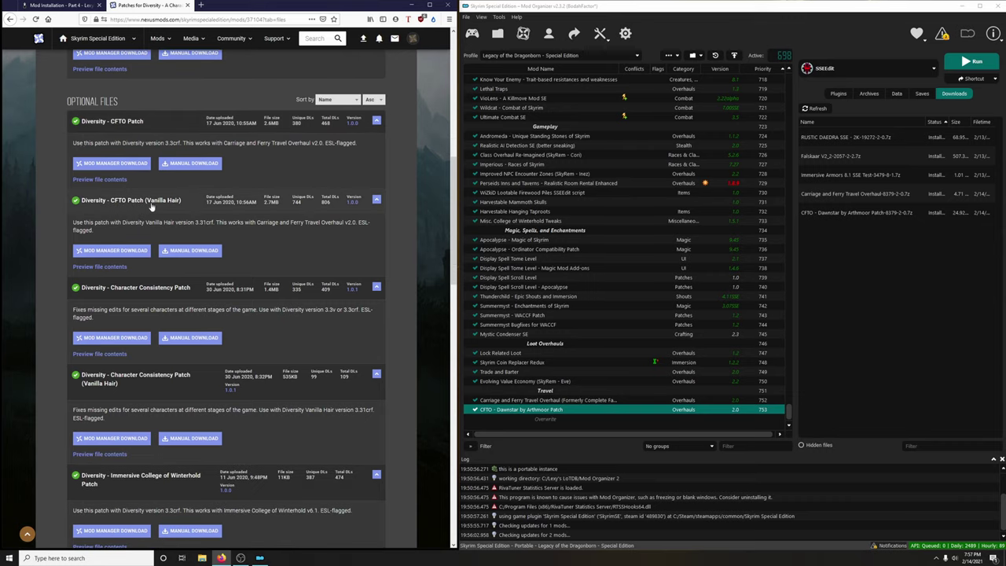
pyautogui.click(118, 250)
pyautogui.click(73, 234)
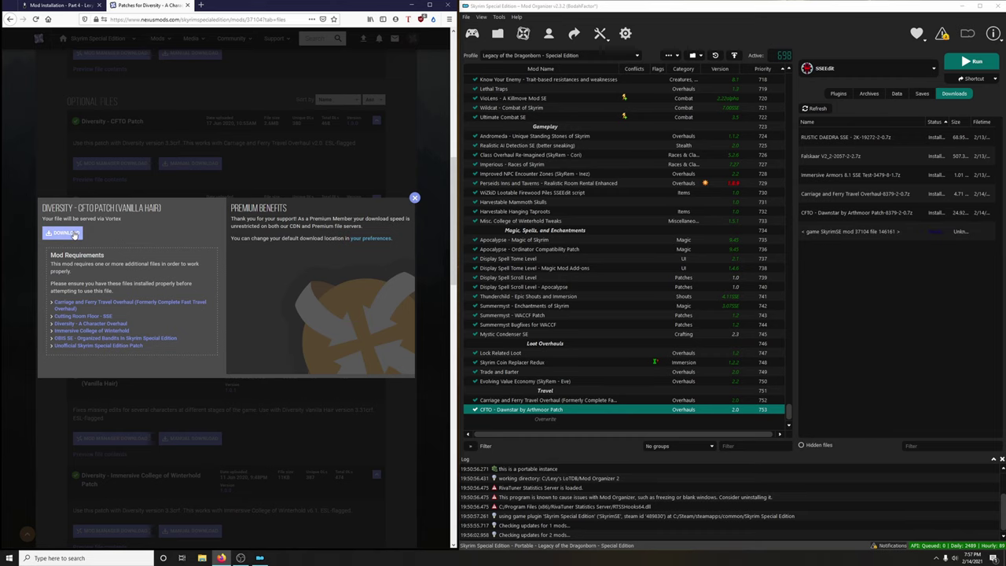
pyautogui.click(415, 197)
pyautogui.click(187, 5)
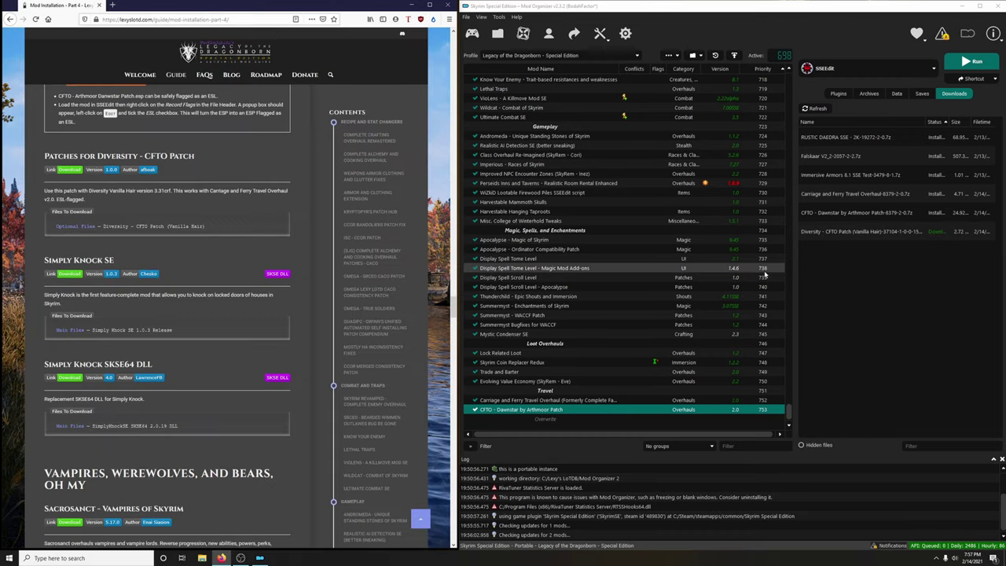
# Install it as 'Diversity - CFTO Patch (Vanilla Hair)' and enable the mod.
pyautogui.doubleClick(848, 231)
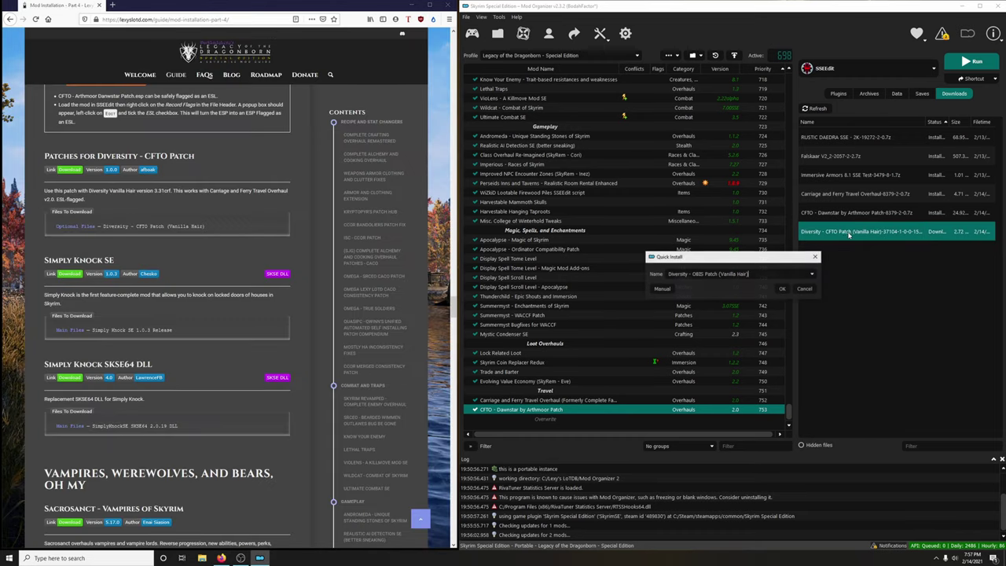
pyautogui.click(812, 274)
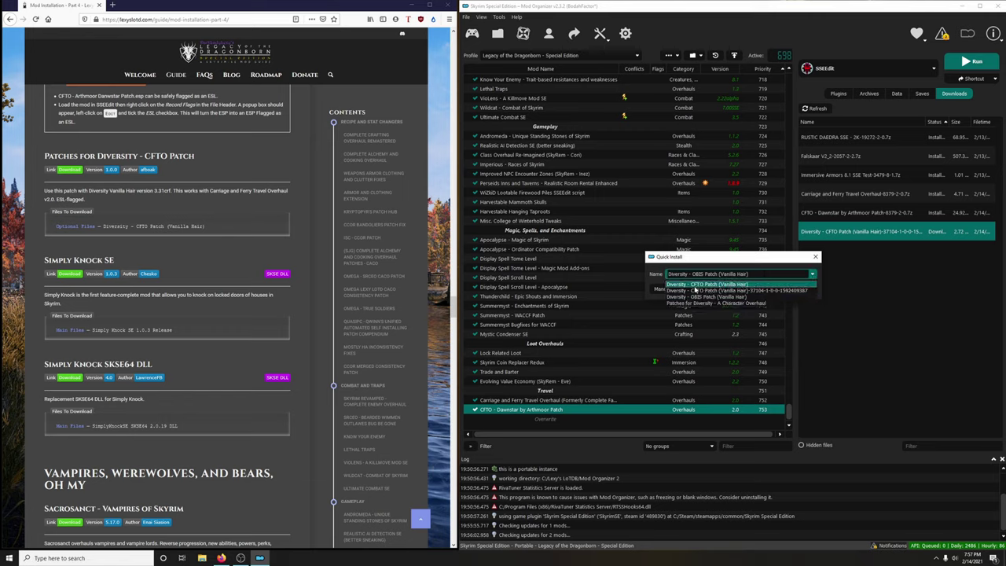
pyautogui.click(718, 285)
pyautogui.click(780, 293)
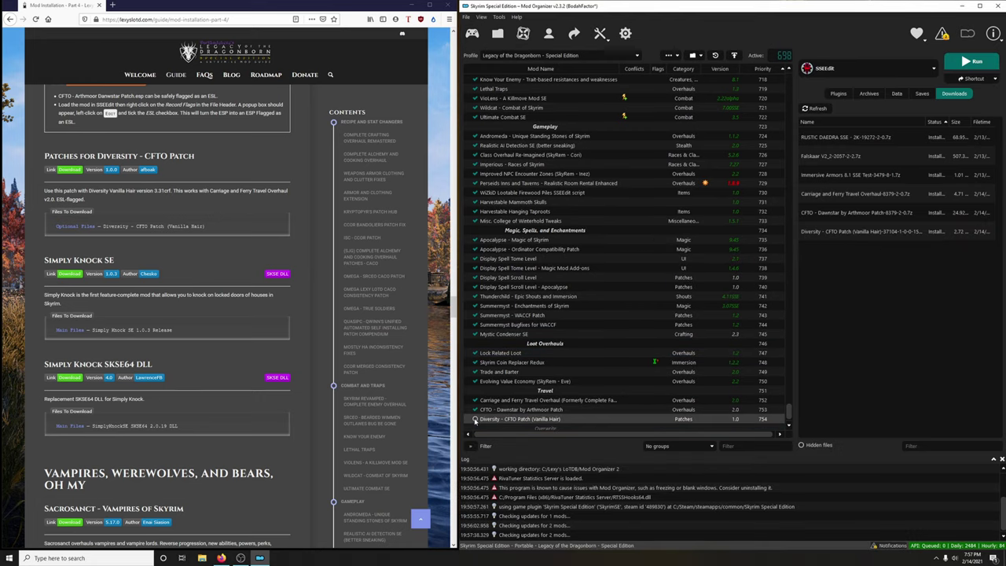
pyautogui.click(475, 419)
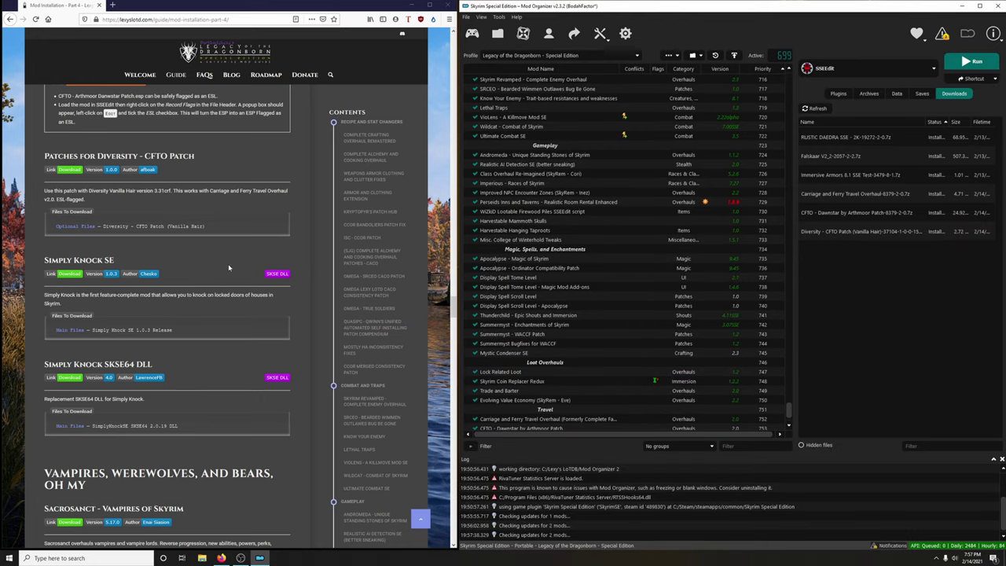
# Send Simply Knock SE 1.0.3 from its Nexus page to Mod Organizer.
pyautogui.scroll(-3, 257, 250)
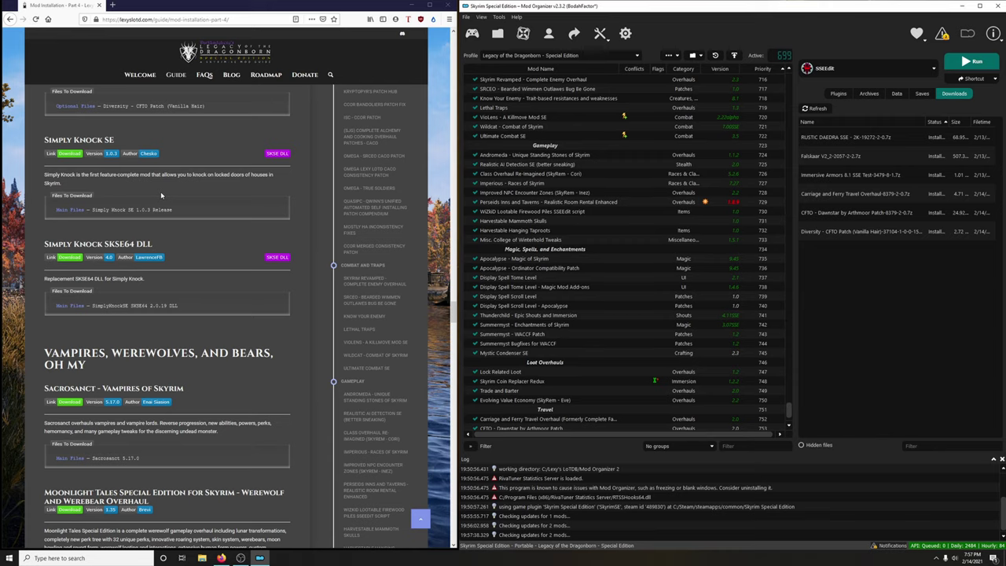
pyautogui.click(64, 155)
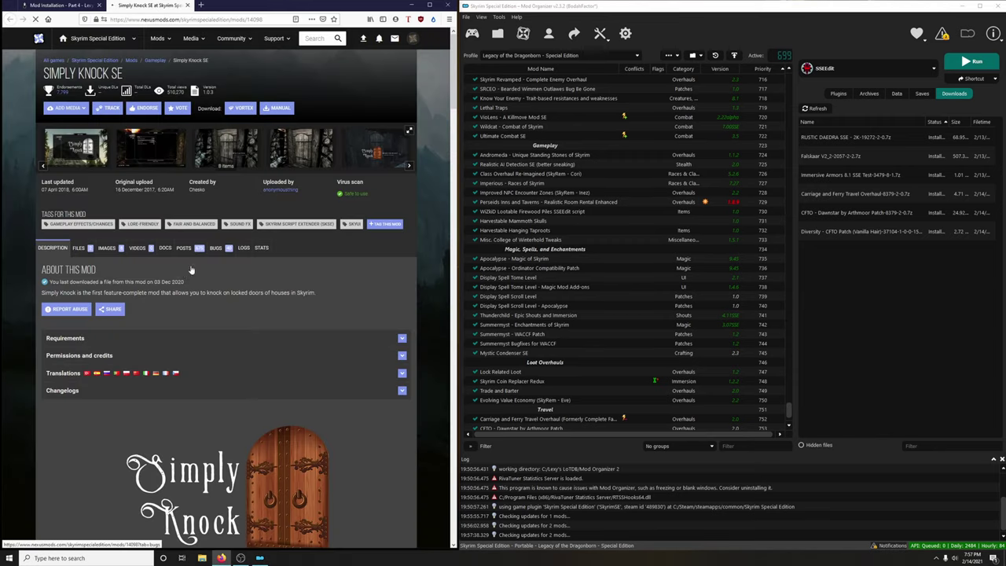
pyautogui.click(78, 248)
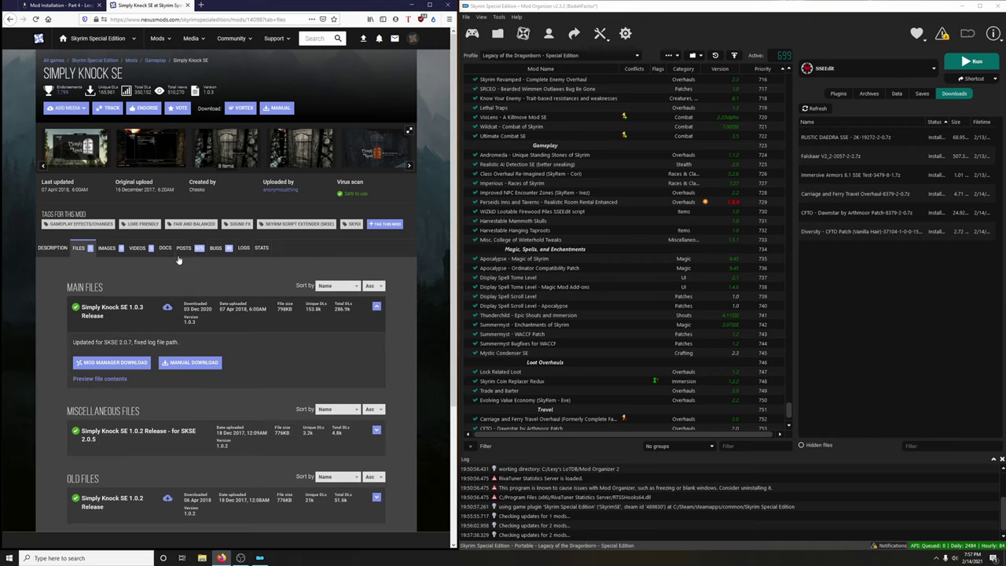
pyautogui.scroll(-3, 131, 252)
pyautogui.click(126, 244)
pyautogui.click(63, 251)
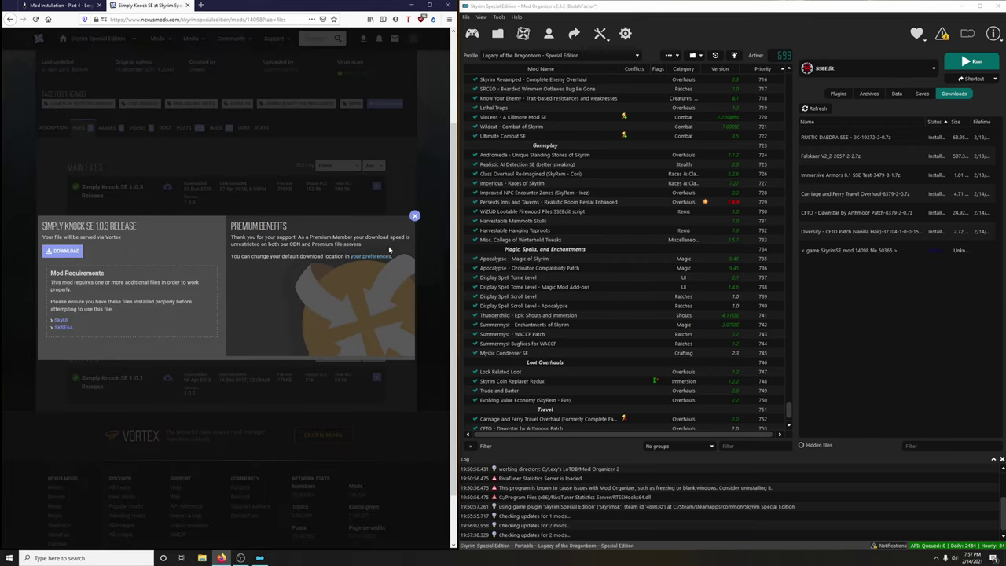
pyautogui.click(414, 215)
pyautogui.click(187, 5)
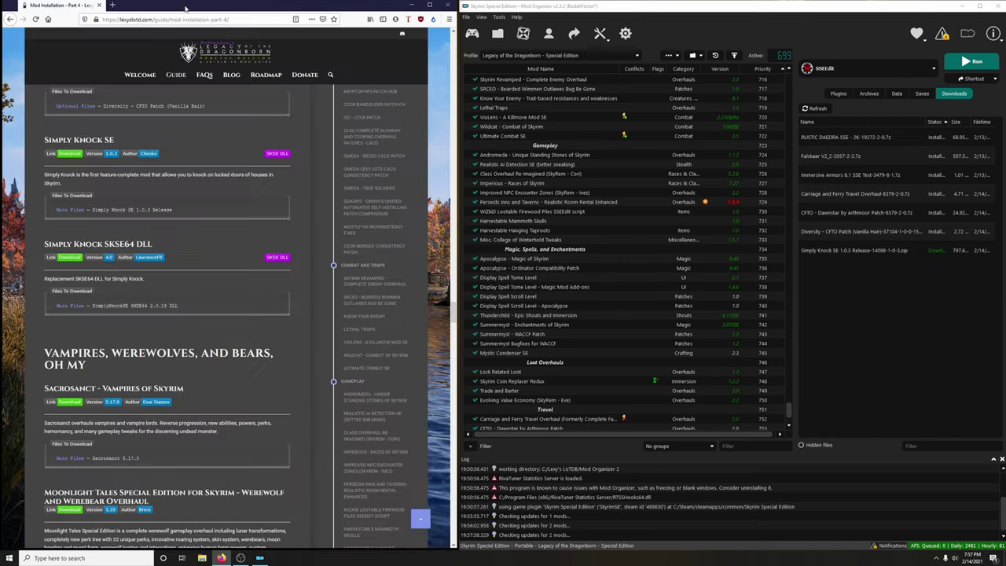
# Install the download as Simply Knock SE without unpacking its BSA.
pyautogui.doubleClick(857, 252)
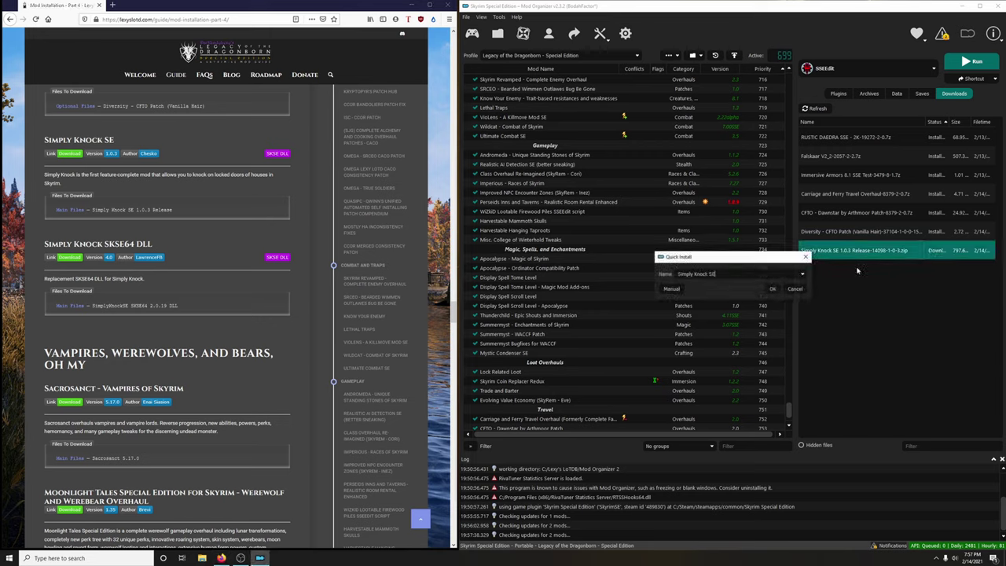
pyautogui.click(770, 289)
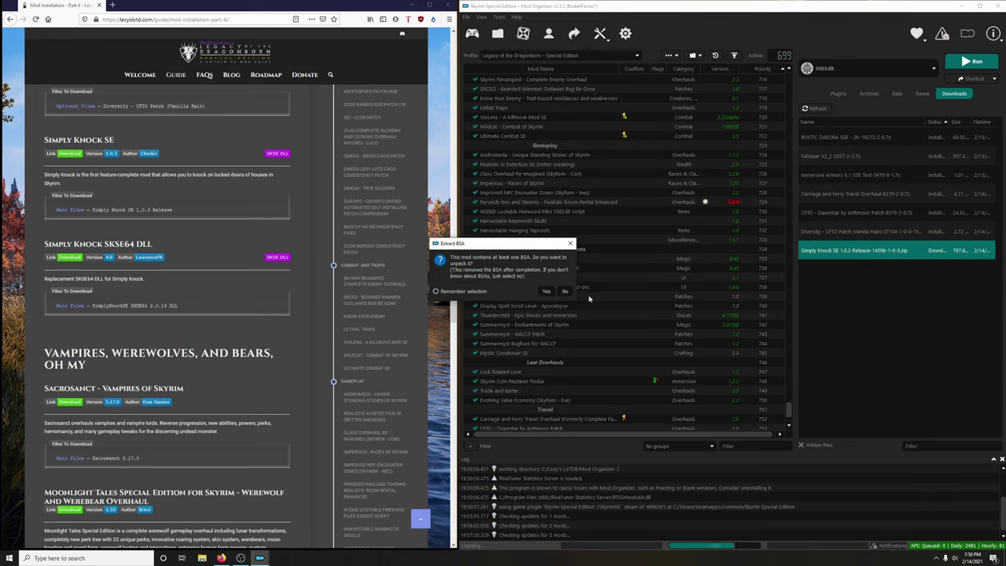
pyautogui.click(565, 292)
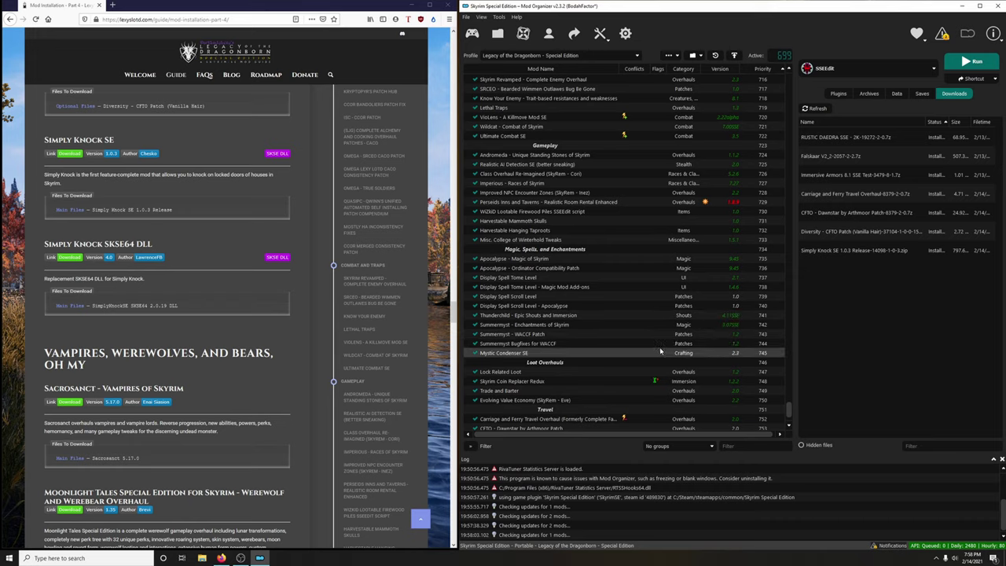
pyautogui.scroll(-2, 646, 346)
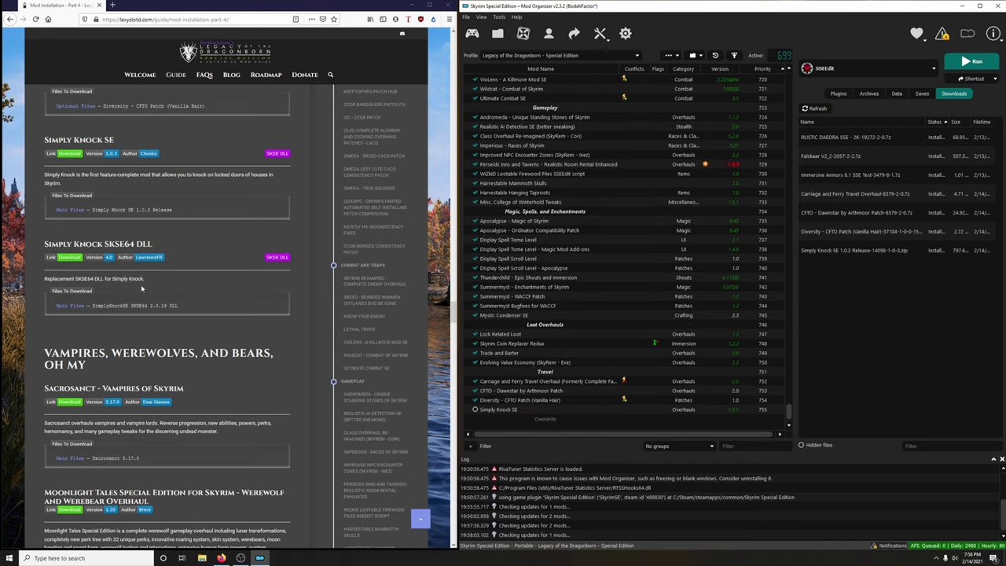
pyautogui.click(69, 258)
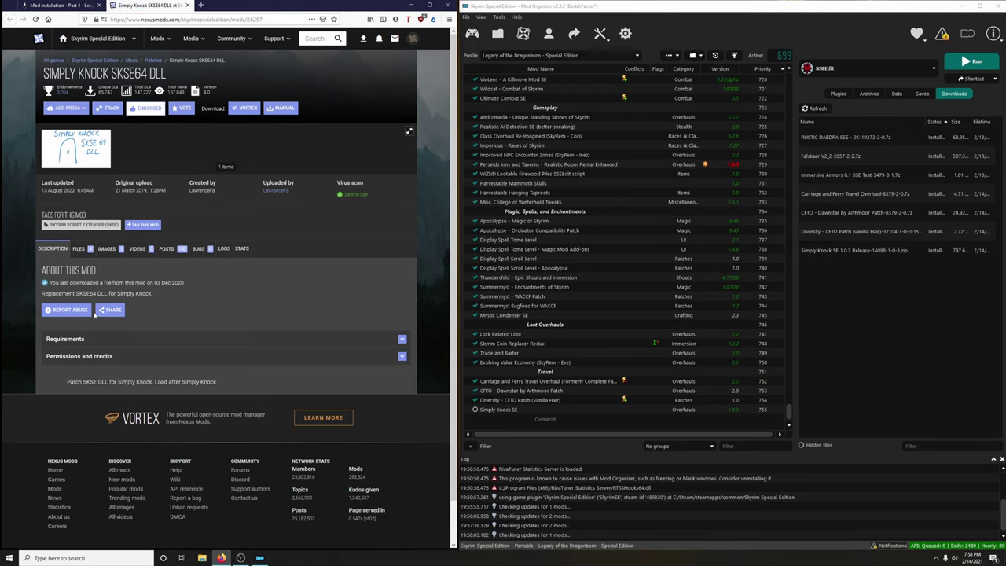
# Send the Simply Knock SKSE64 DLL 2.0.19 file to Mod Organizer.
pyautogui.click(79, 248)
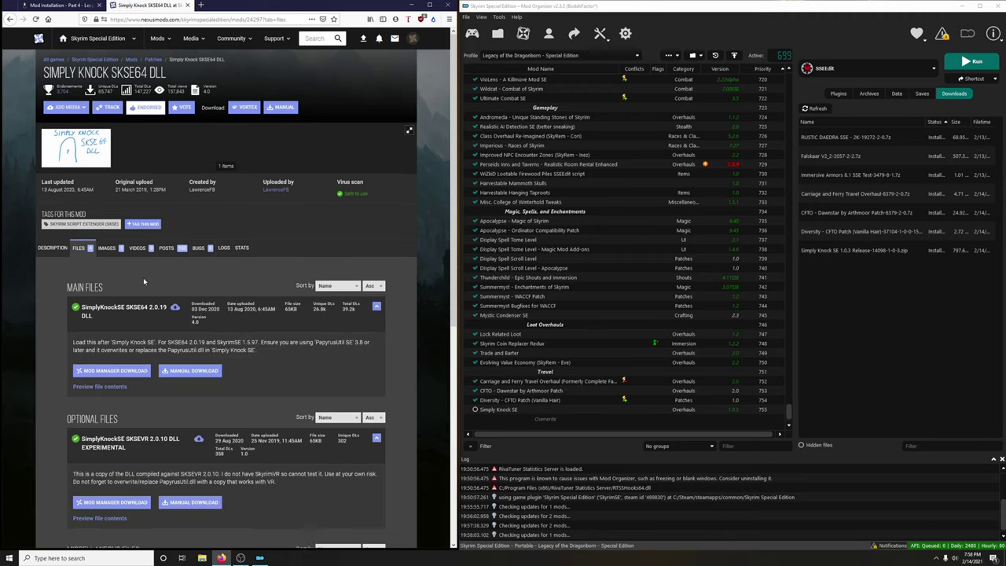
pyautogui.scroll(-3, 143, 277)
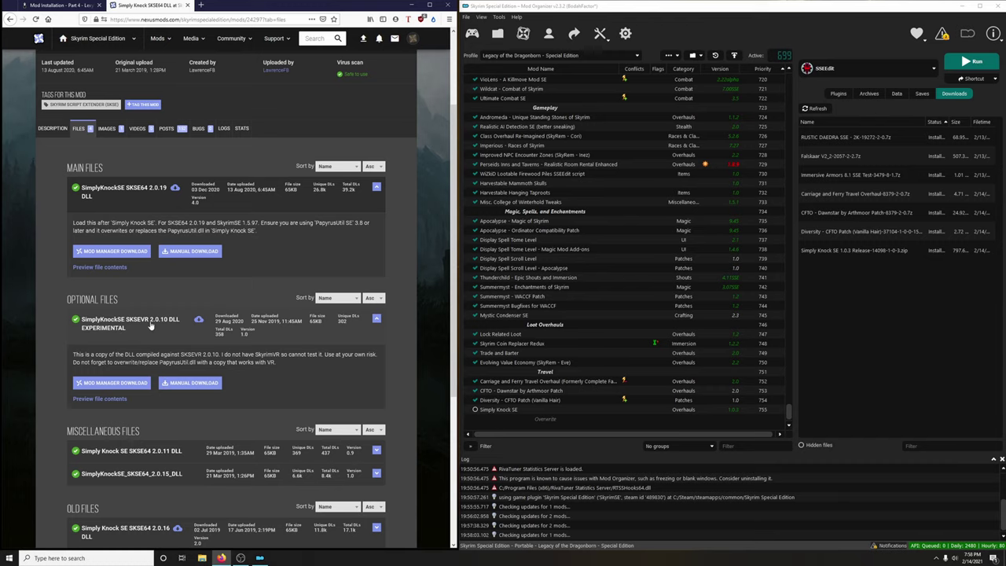
pyautogui.click(141, 252)
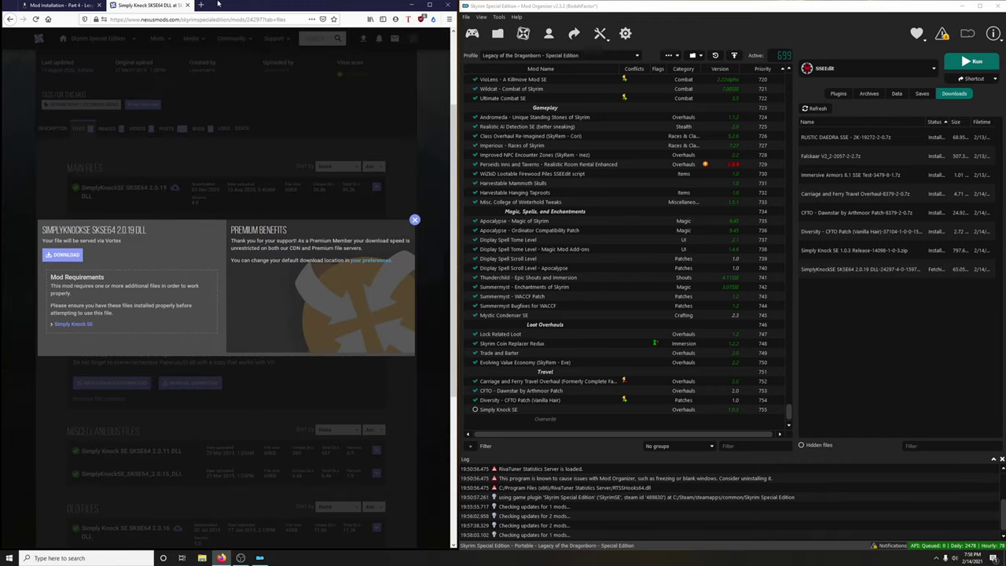
pyautogui.click(187, 5)
# Install it as Simply Knock SKSE64 DLL and enable both Simply Knock mods.
pyautogui.doubleClick(845, 269)
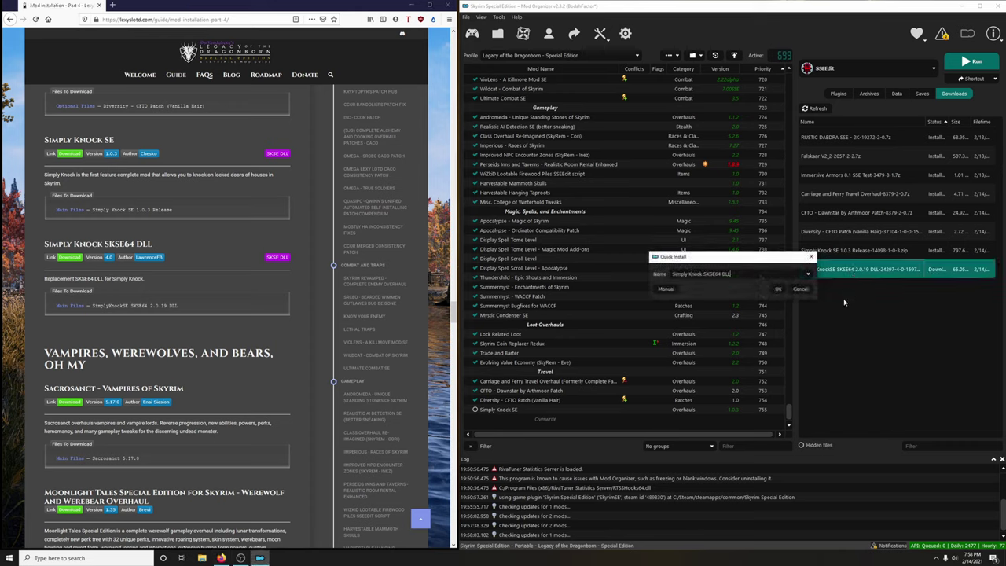
pyautogui.click(777, 290)
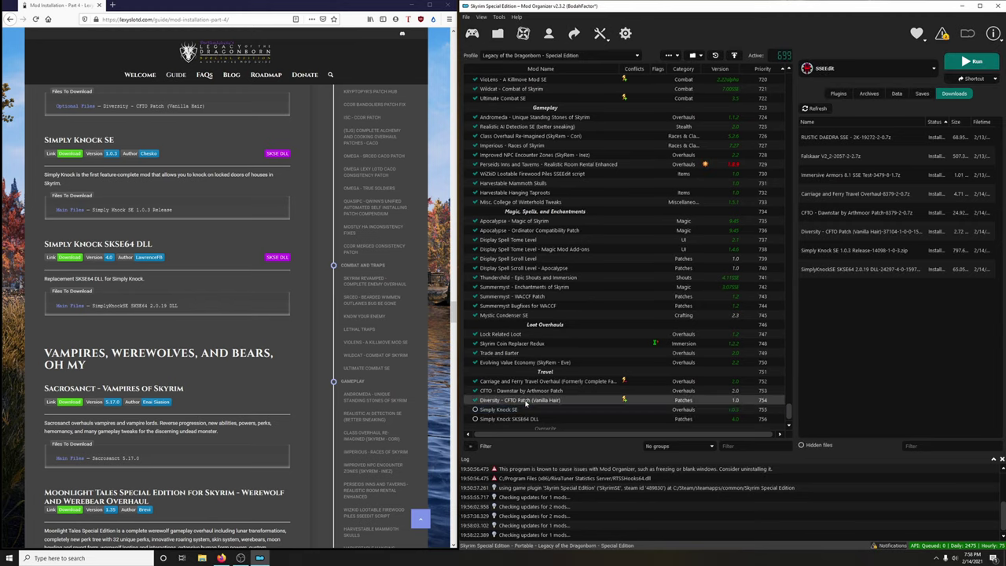
pyautogui.click(475, 409)
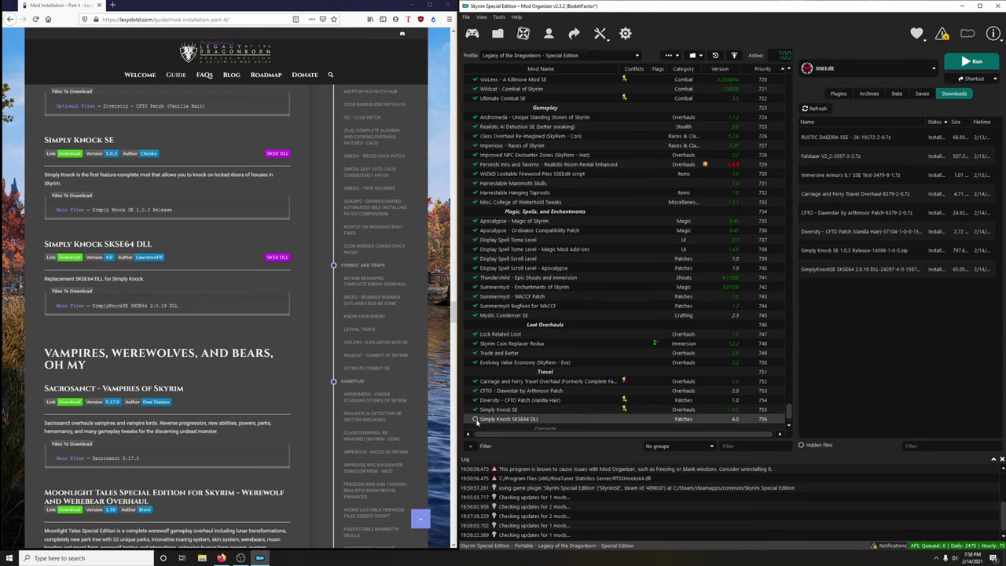
pyautogui.click(475, 419)
pyautogui.scroll(-3, 278, 397)
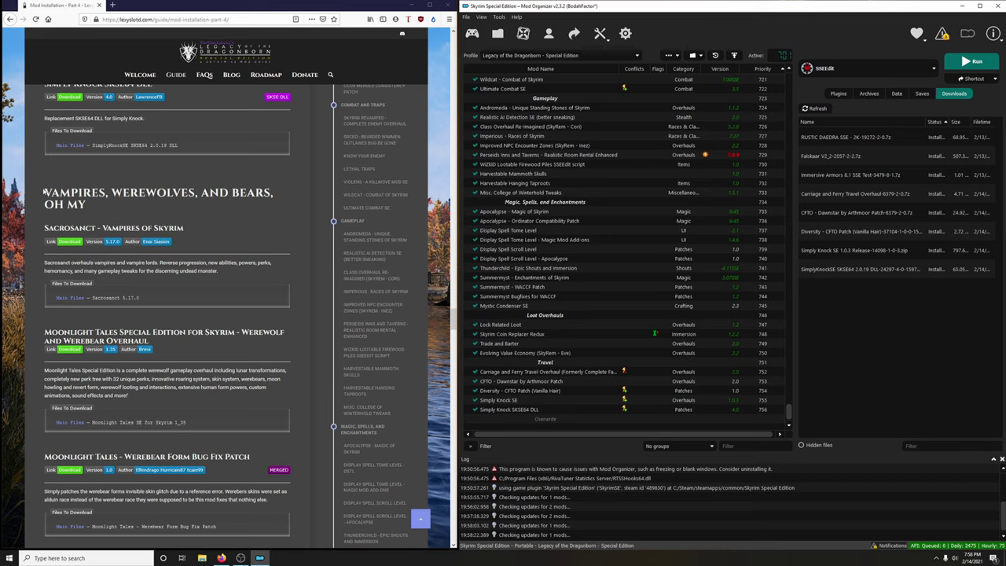
# Copy the guide heading and add a 'Vampires, Werewolves, and Bears, Oh My' separator to the mod list.
pyautogui.moveTo(44, 192); pyautogui.dragTo(117, 207)
pyautogui.rightClick(96, 191)
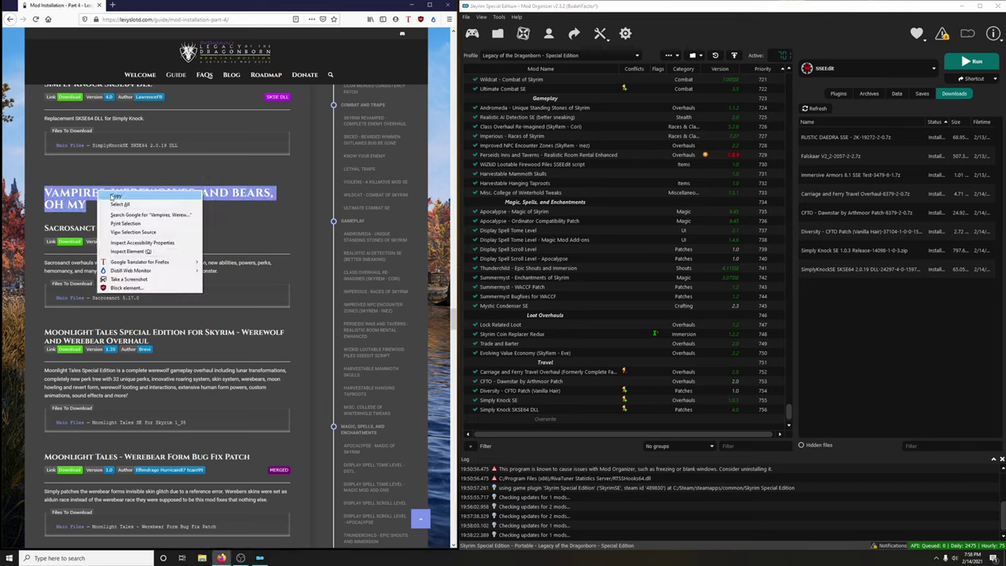
pyautogui.click(118, 201)
pyautogui.click(670, 55)
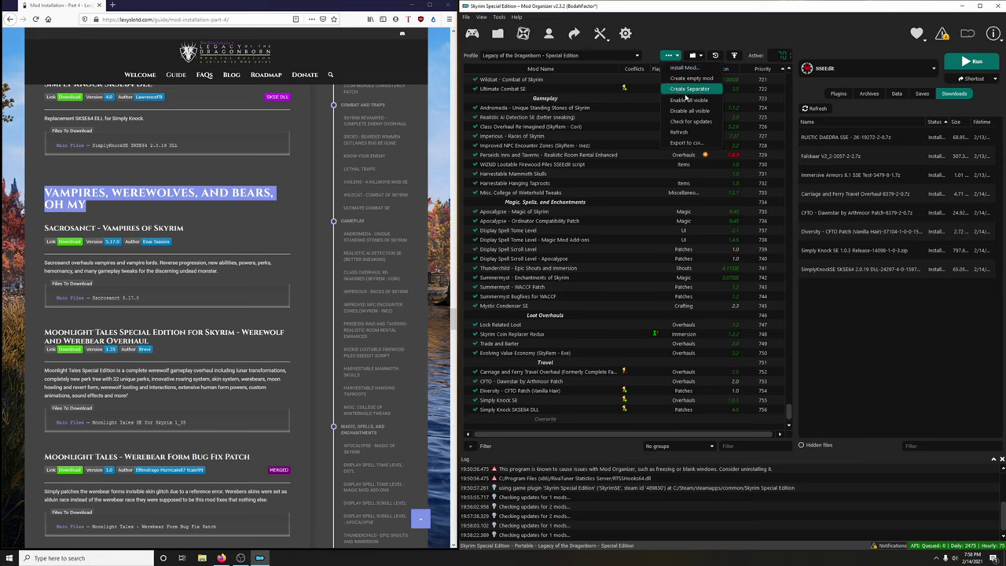
pyautogui.click(688, 89)
pyautogui.rightClick(720, 286)
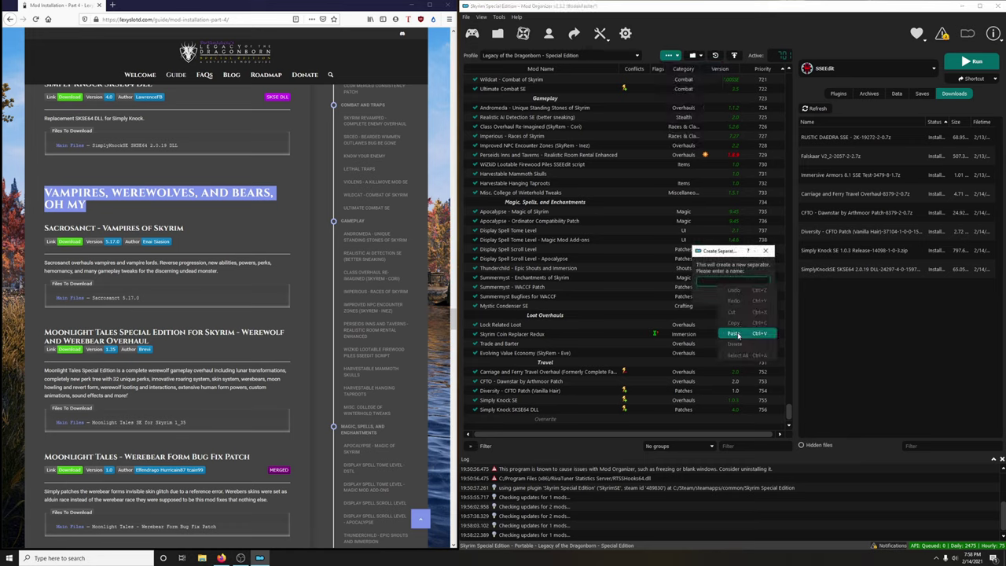
pyautogui.click(739, 337)
pyautogui.click(735, 295)
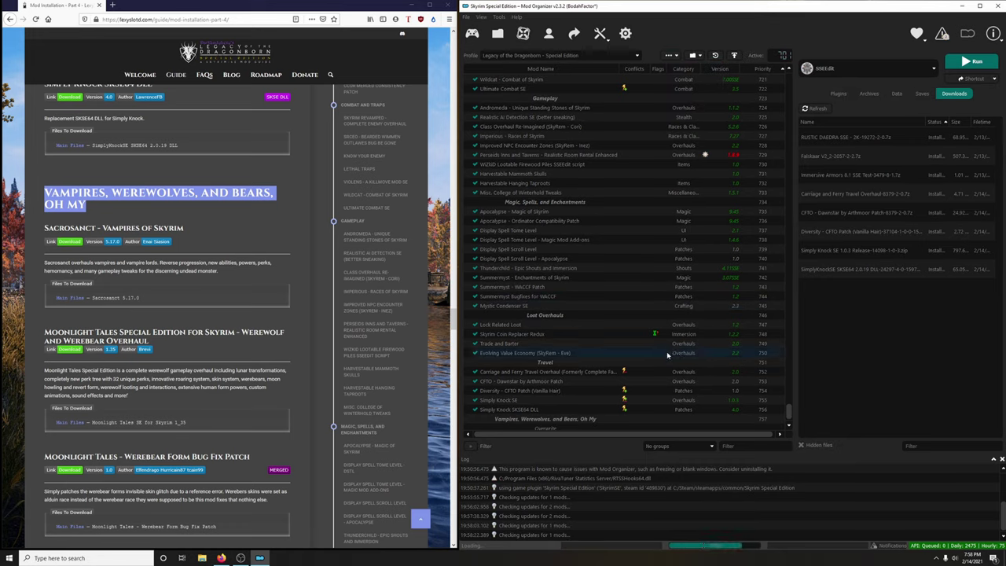
pyautogui.click(246, 247)
pyautogui.scroll(-1, 245, 247)
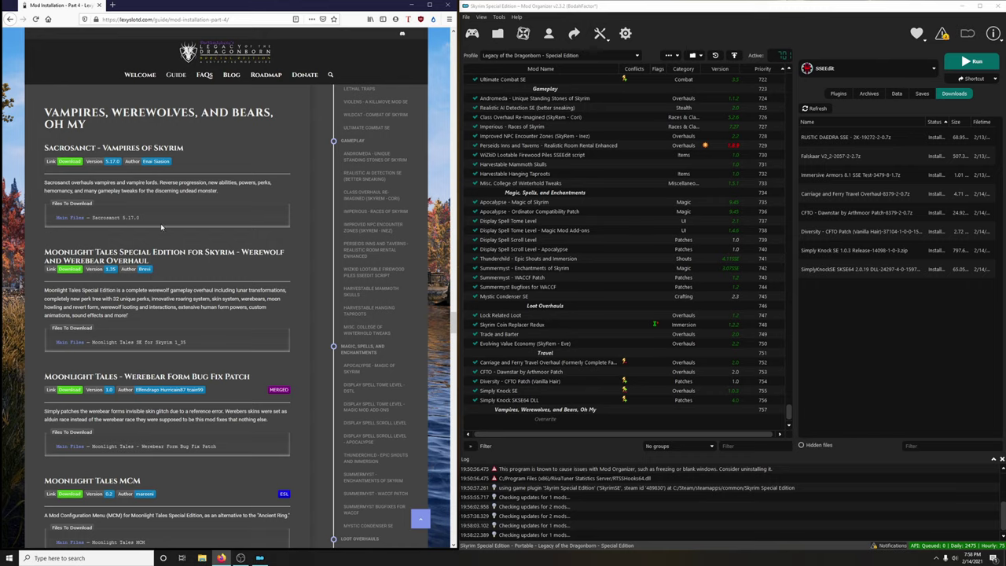
# Send Sacrosanct - Vampires of Skyrim 5.17.0 from Nexus to Mod Organizer 2.
pyautogui.click(73, 162)
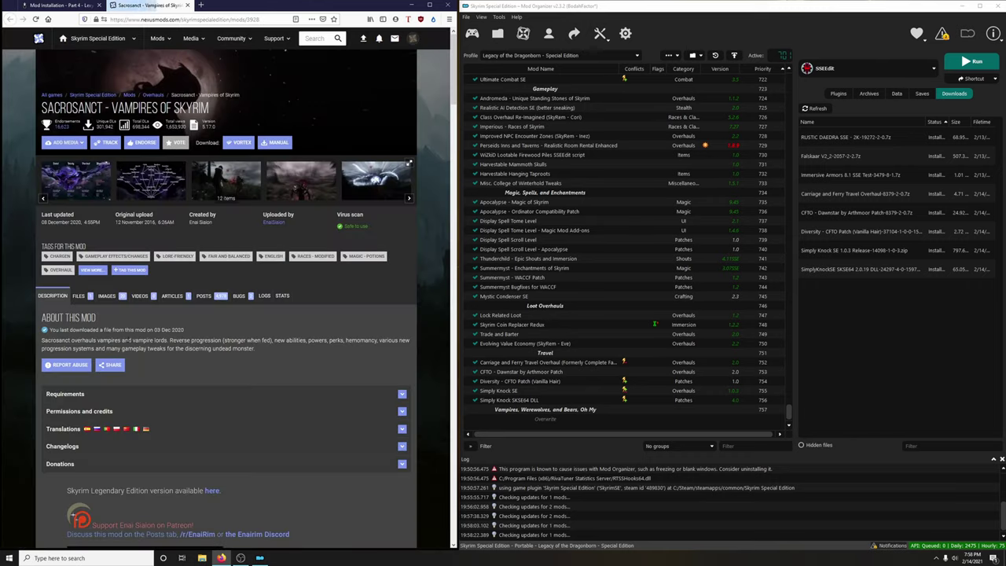
pyautogui.click(82, 304)
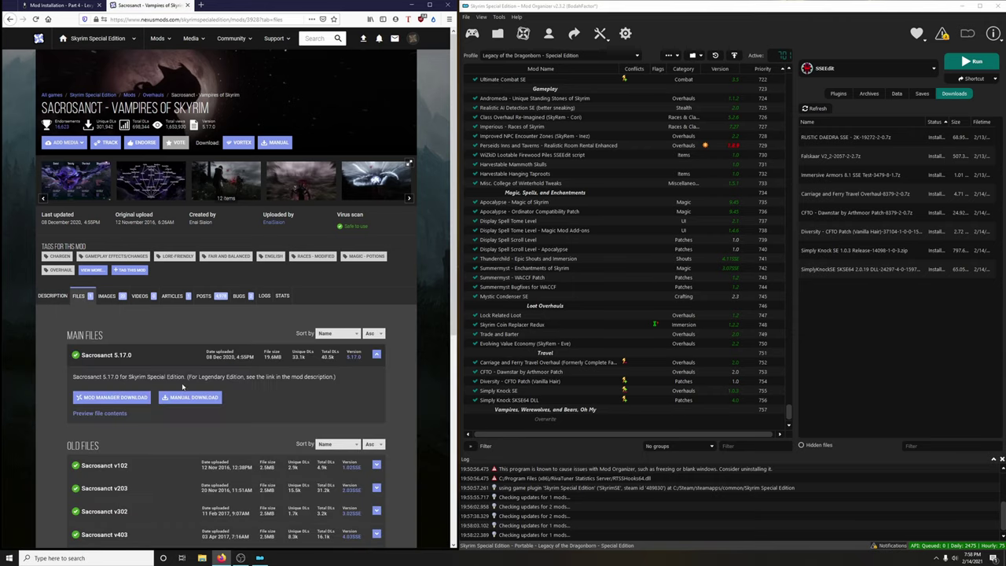
pyautogui.click(110, 397)
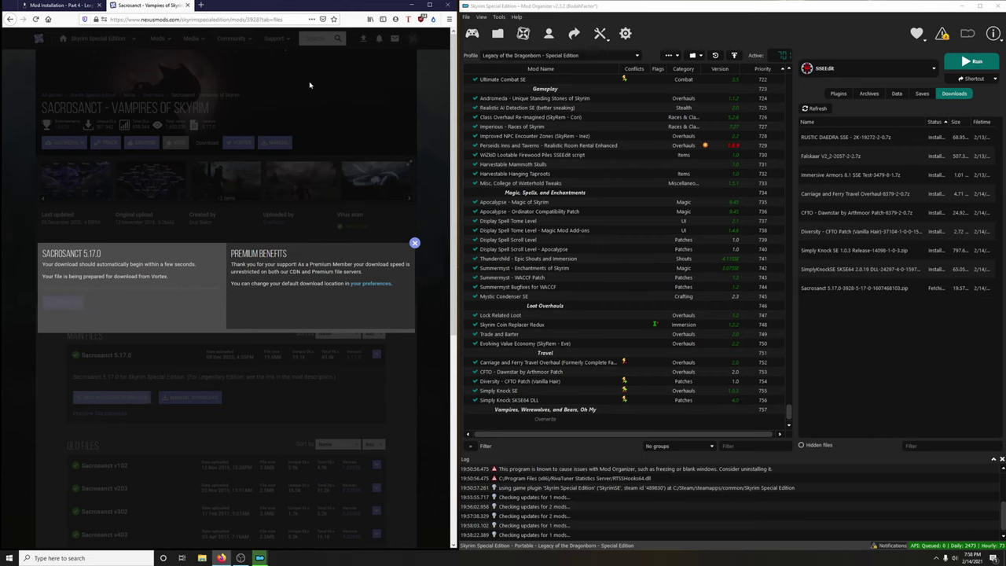
pyautogui.click(188, 5)
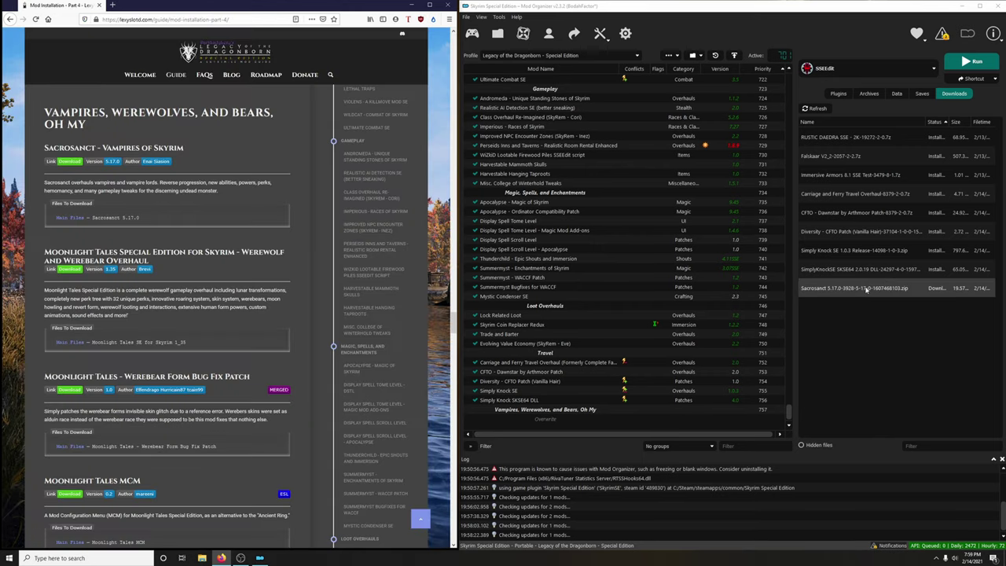
# Install Sacrosanct with its BSA left packed and enable it in the mod list.
pyautogui.doubleClick(867, 290)
pyautogui.click(770, 291)
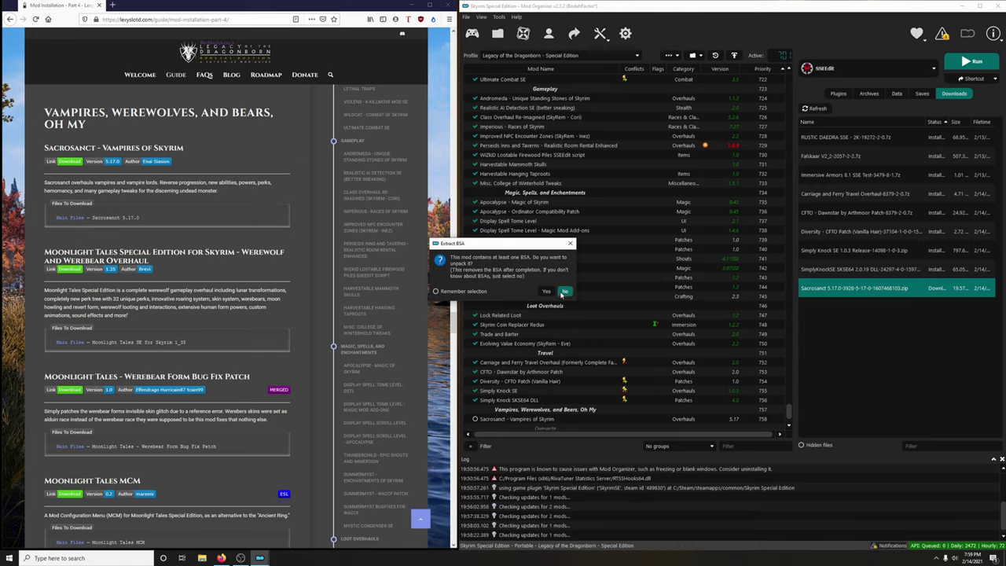
pyautogui.click(565, 290)
pyautogui.doubleClick(505, 419)
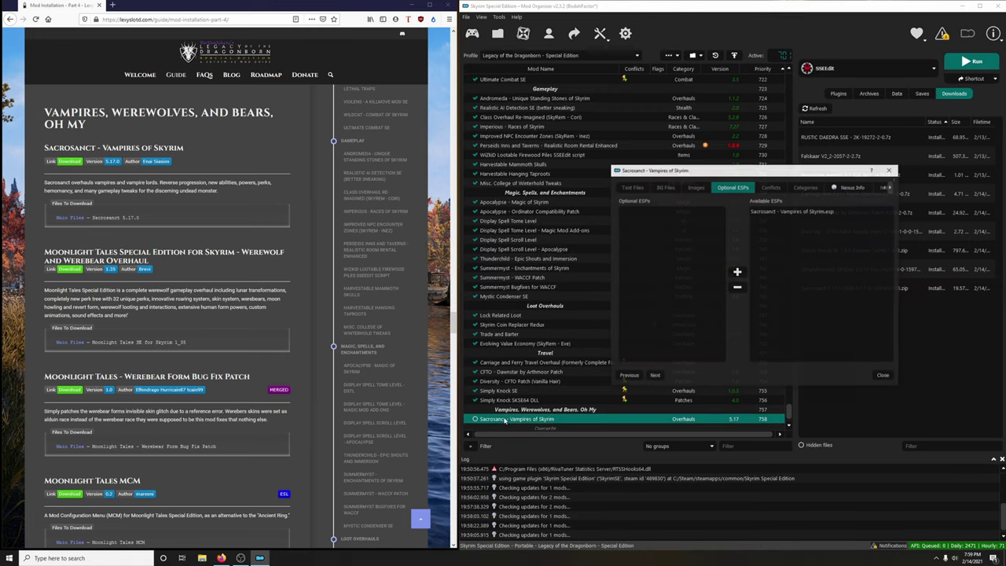
pyautogui.click(882, 377)
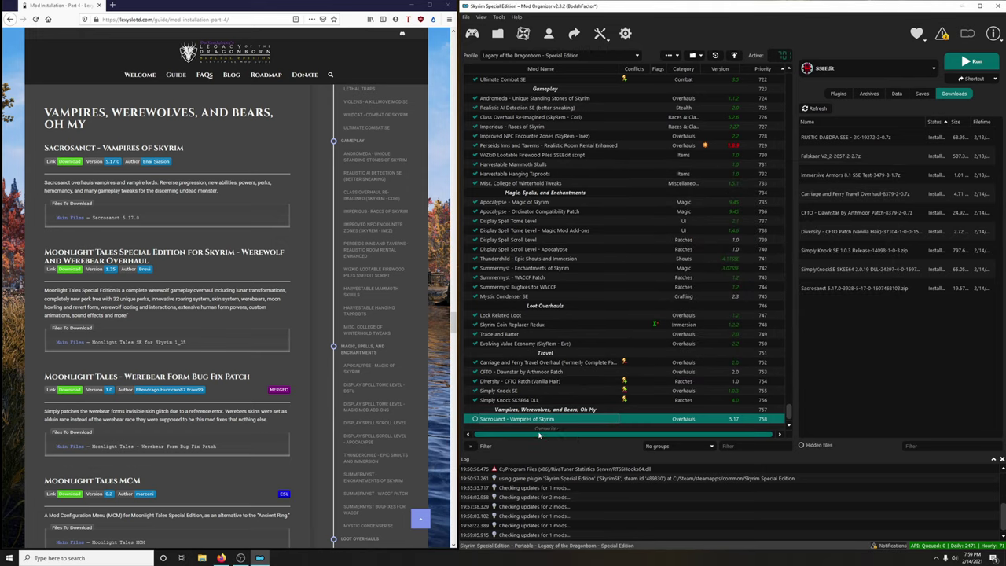
pyautogui.click(475, 419)
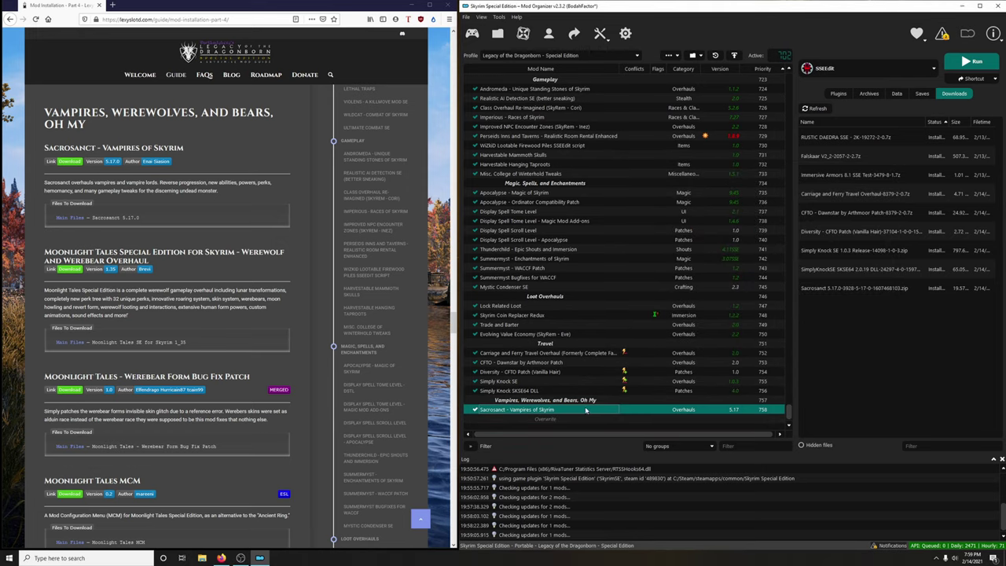
pyautogui.scroll(-3, 220, 344)
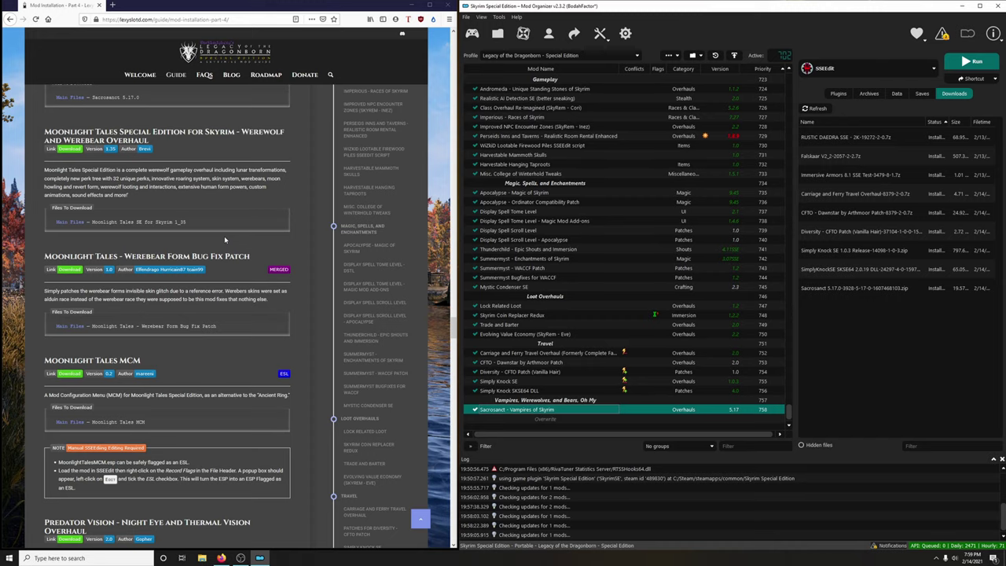
# Download Moonlight Tales Special Edition, install it without BSA extraction, and enable it.
pyautogui.click(73, 149)
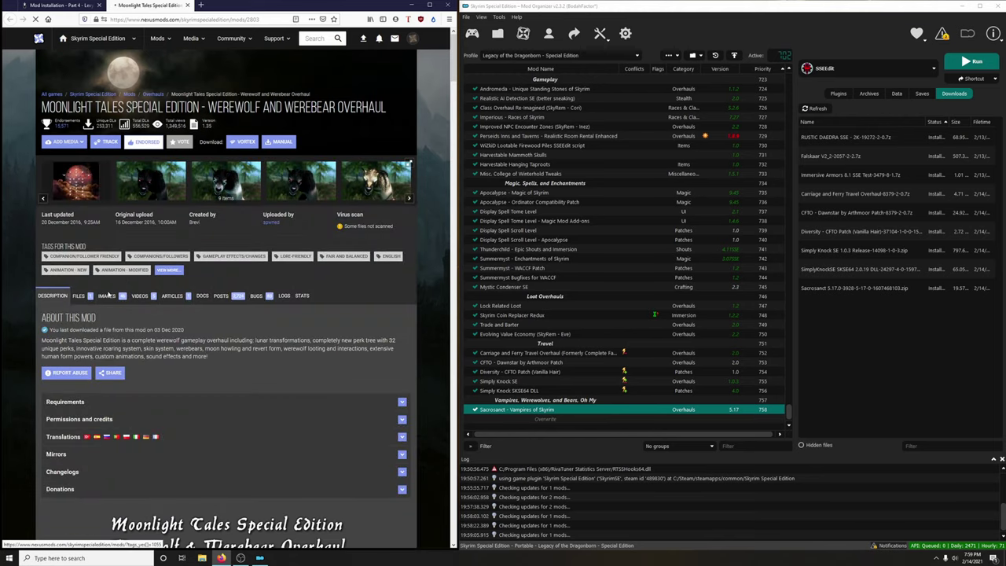
pyautogui.click(88, 296)
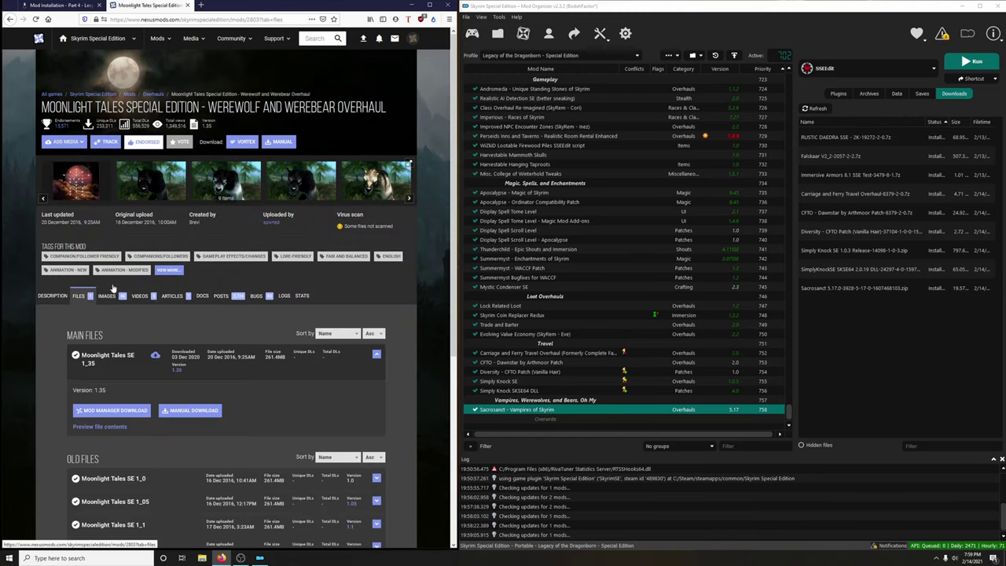
pyautogui.click(118, 414)
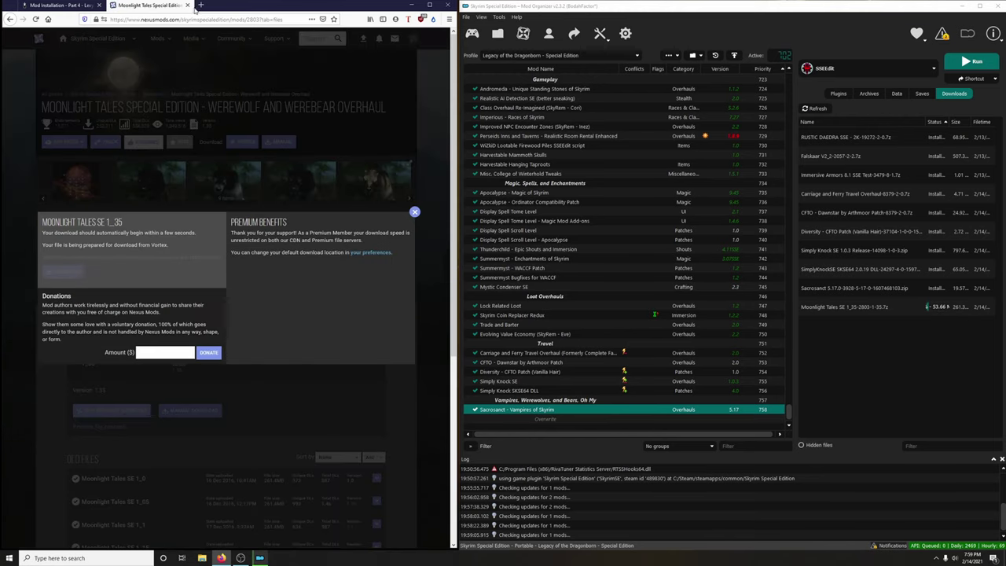
pyautogui.click(187, 4)
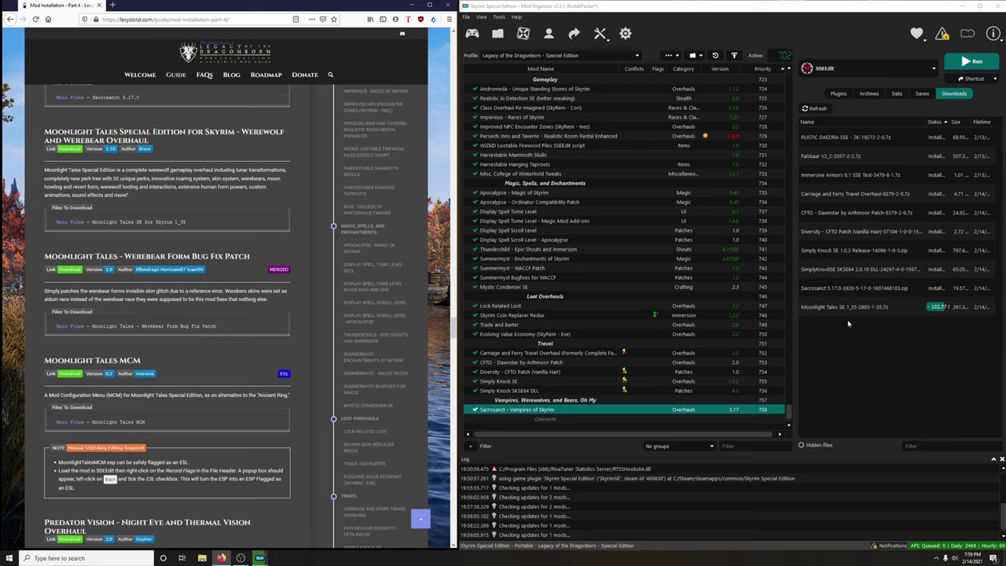
pyautogui.doubleClick(849, 307)
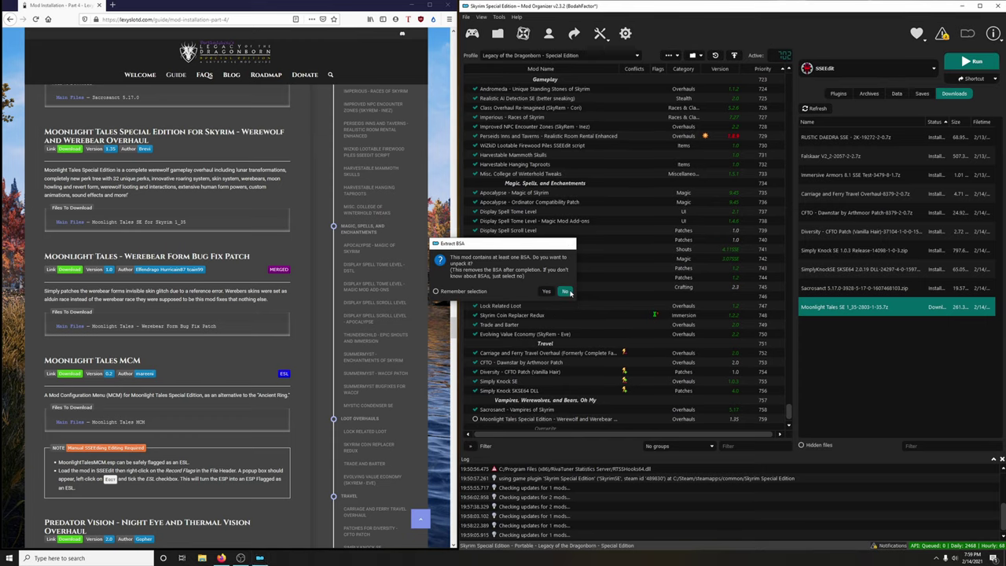
pyautogui.click(564, 291)
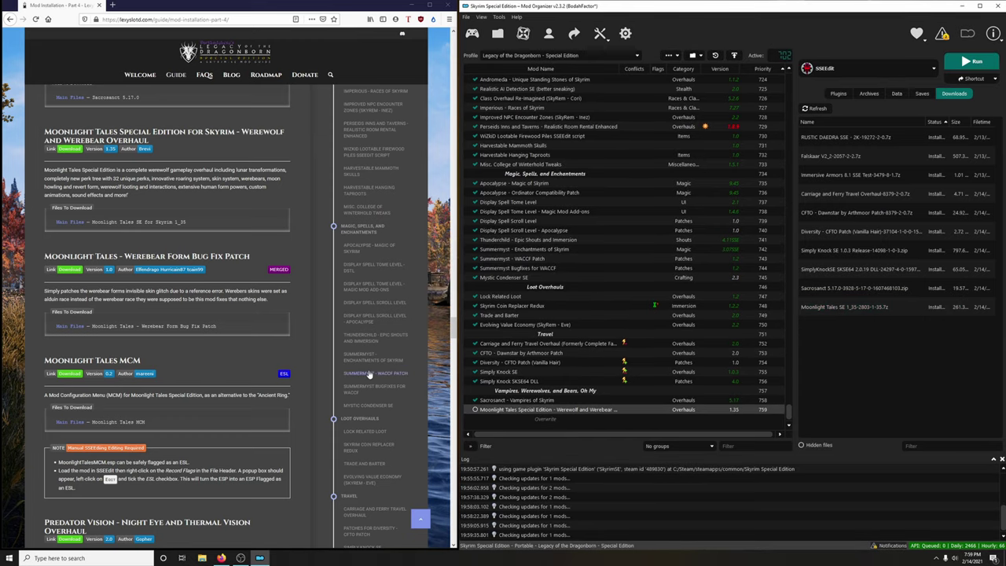
pyautogui.click(475, 410)
pyautogui.scroll(-2, 259, 320)
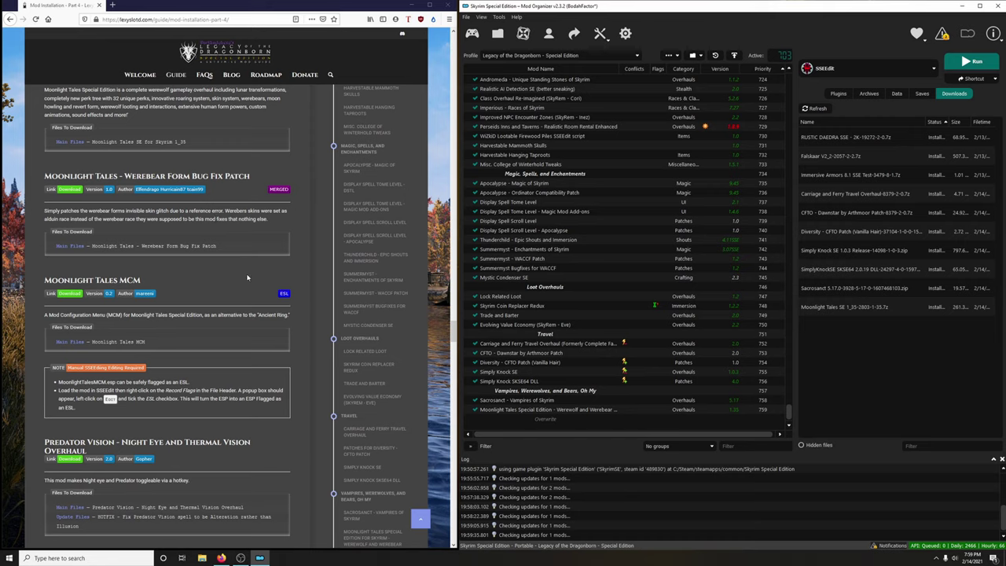
# Download, install and enable the Moonlight Tales - Werebear Form Bug Fix Patch.
pyautogui.click(68, 190)
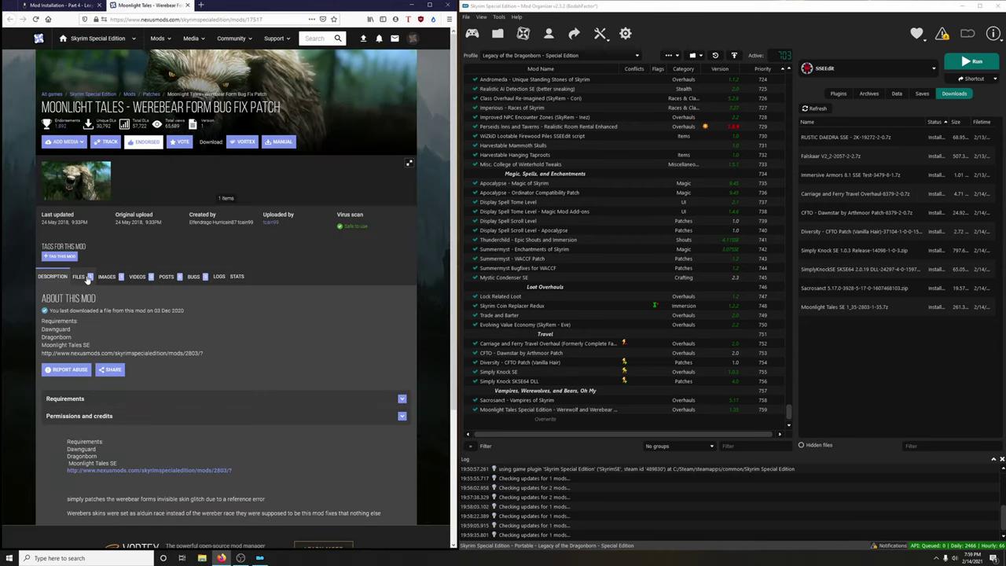
pyautogui.click(83, 277)
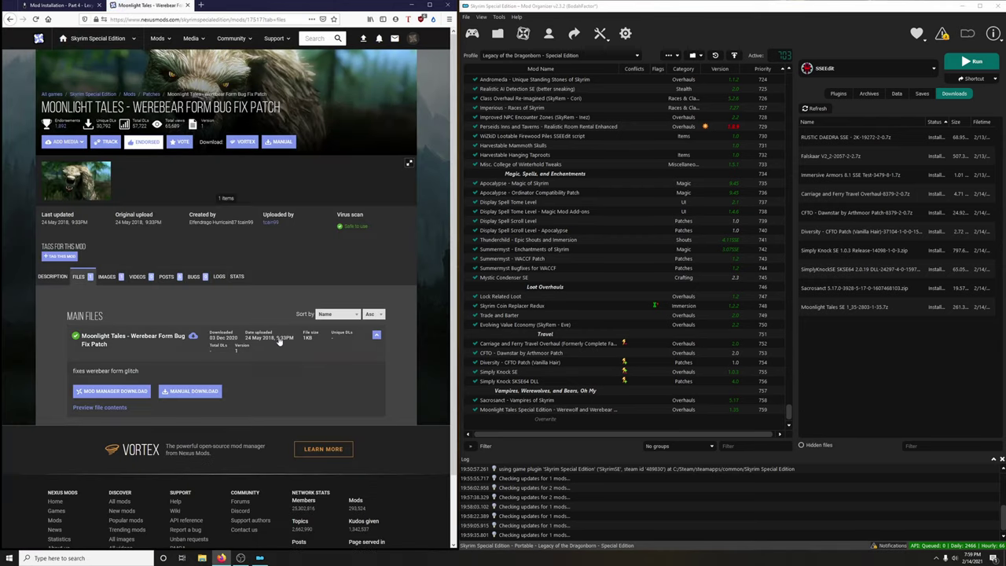
pyautogui.click(111, 391)
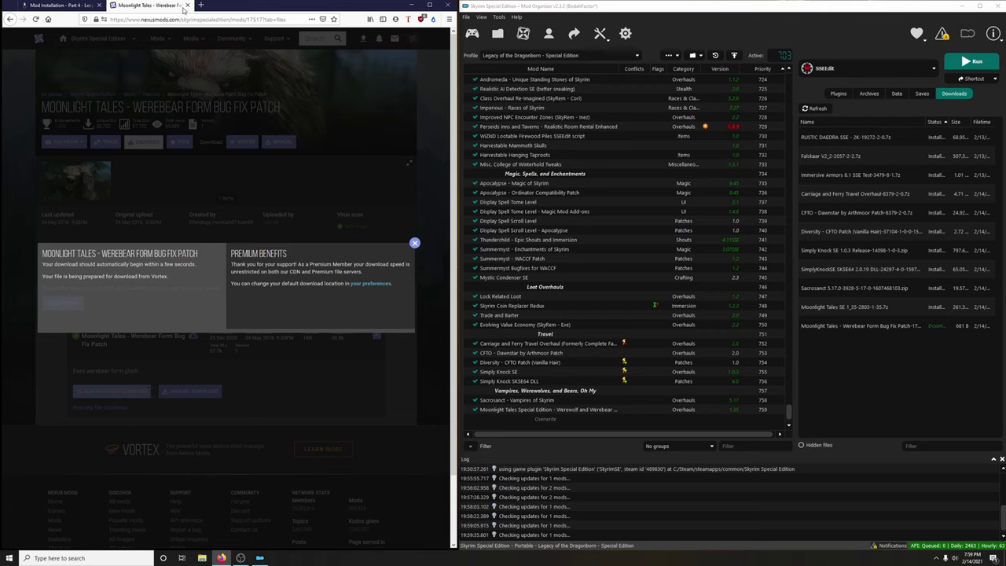
pyautogui.click(187, 6)
pyautogui.doubleClick(848, 327)
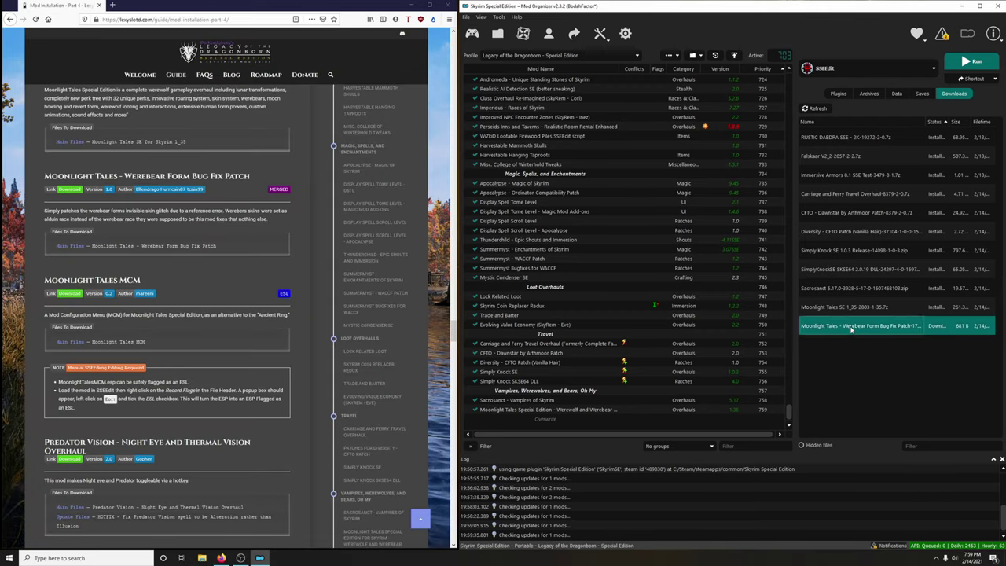
pyautogui.click(764, 289)
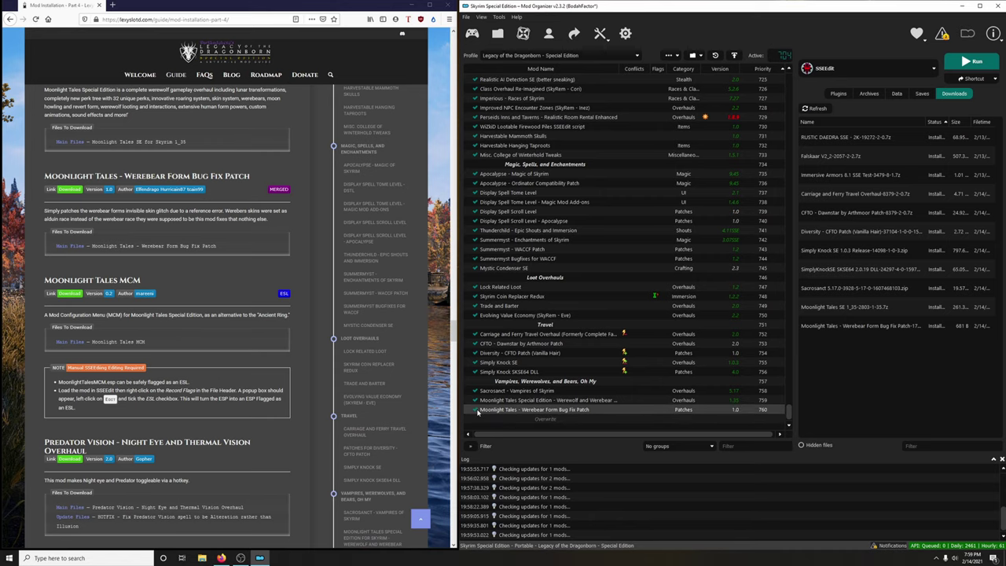
pyautogui.click(477, 413)
# Download Moonlight Tales MCM's main file from Nexus and install it in Mod Organizer 2.
pyautogui.scroll(-3, 234, 341)
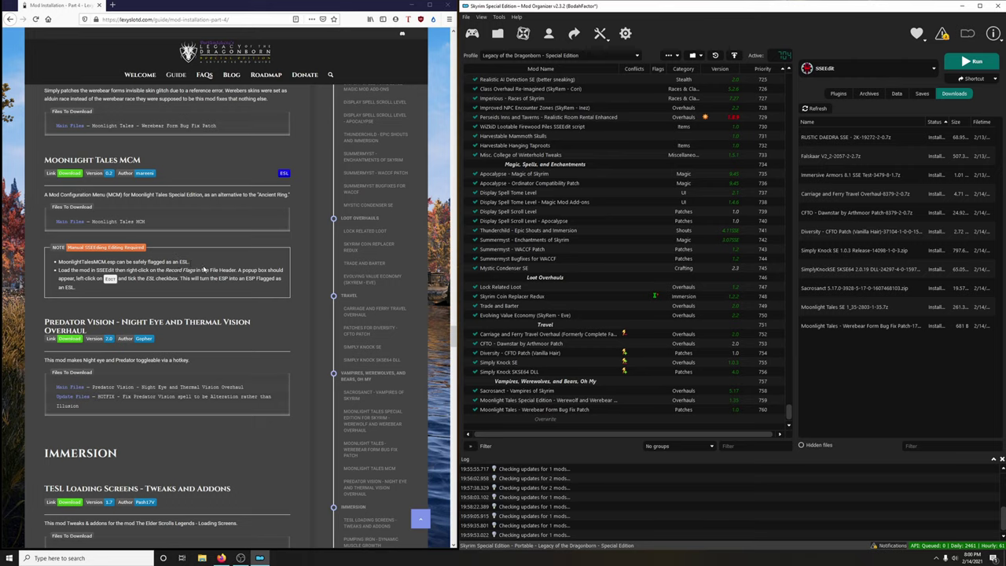
pyautogui.click(70, 177)
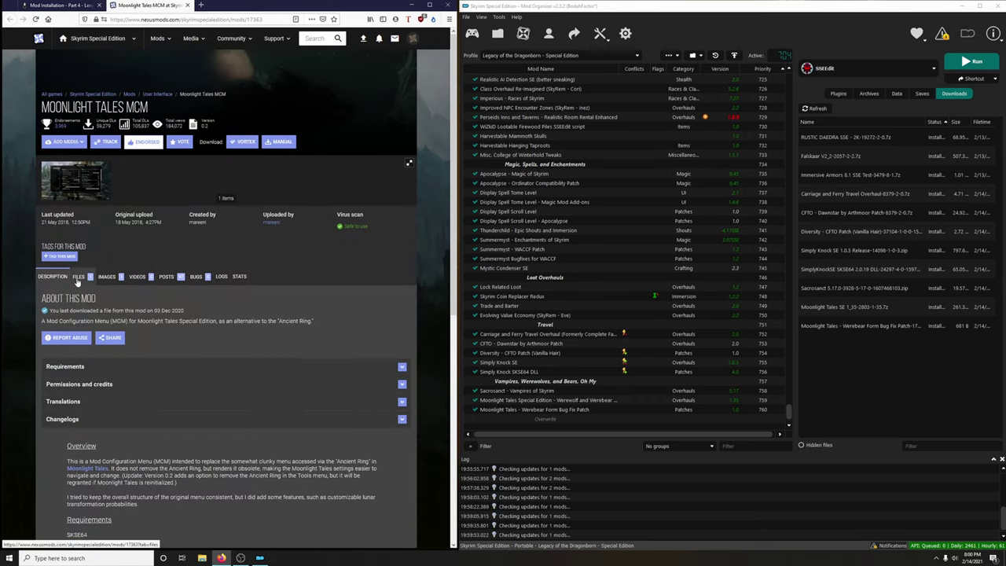
pyautogui.click(79, 277)
pyautogui.click(114, 379)
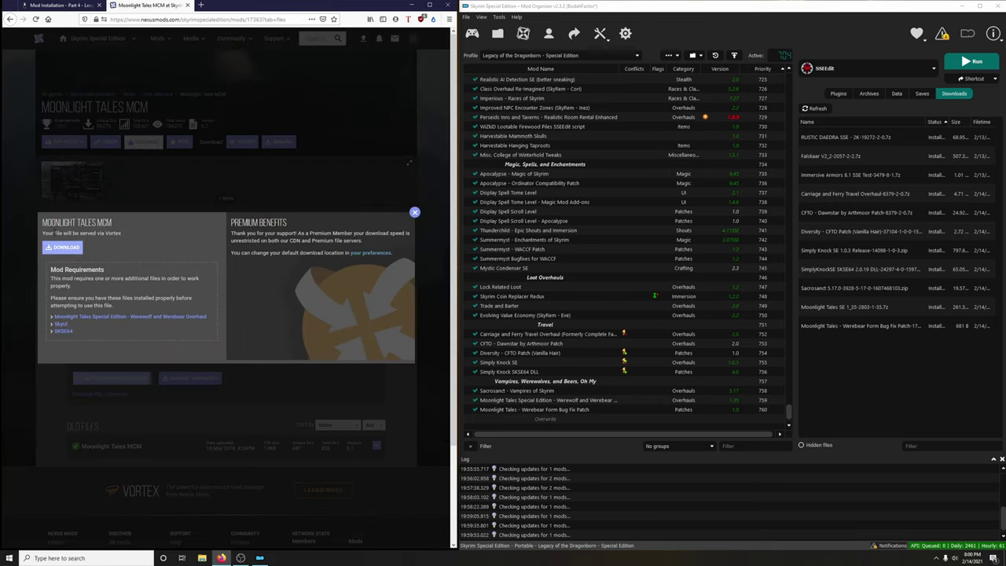
pyautogui.click(63, 247)
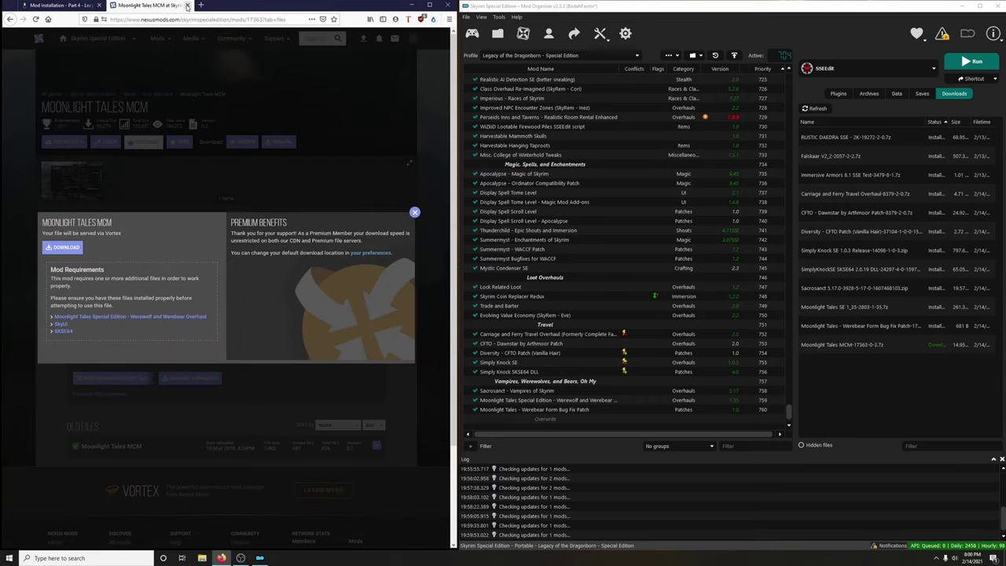
pyautogui.click(187, 5)
pyautogui.doubleClick(865, 346)
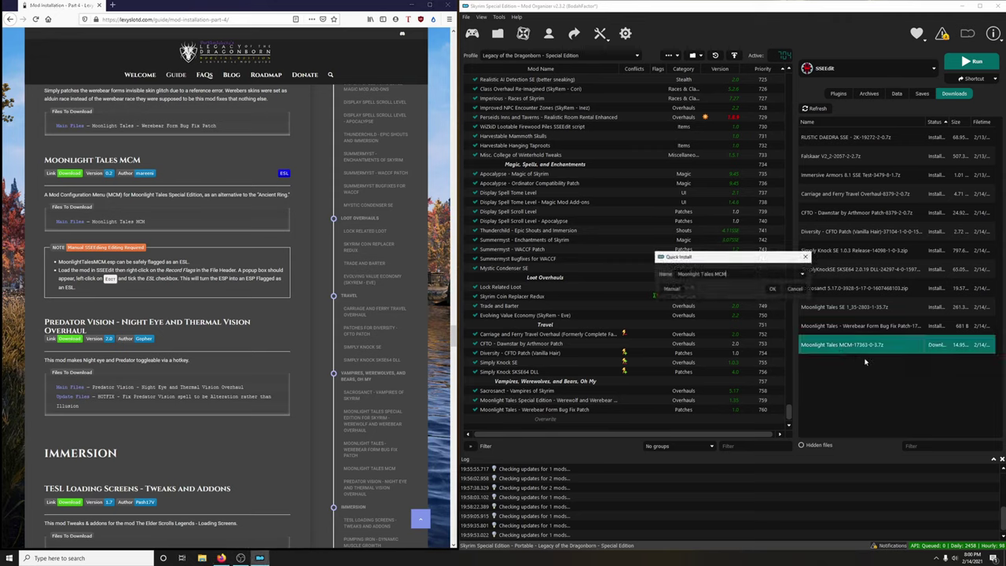
pyautogui.click(773, 289)
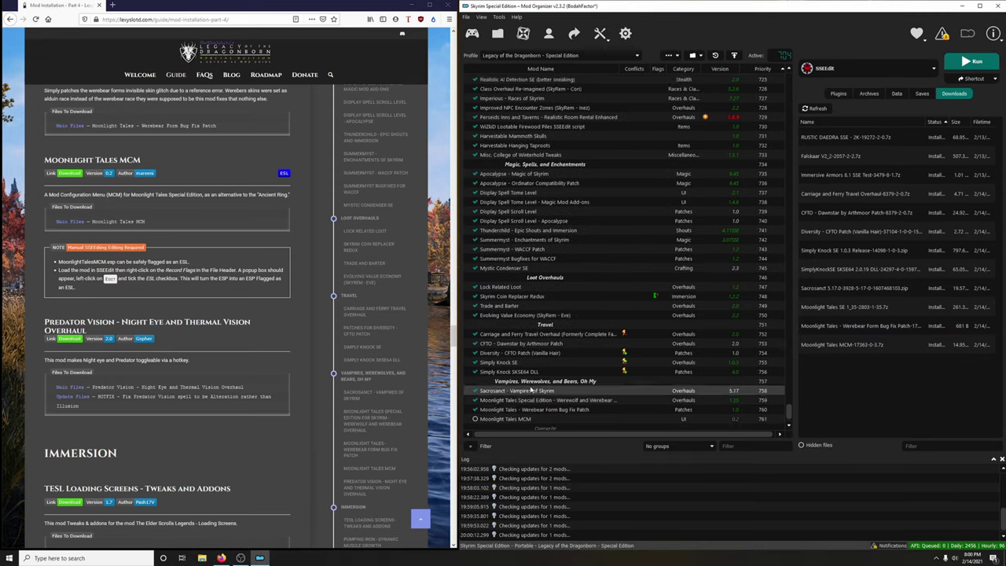
# Delete all installed archives from the downloads list, then launch SSEEdit.
pyautogui.rightClick(840, 289)
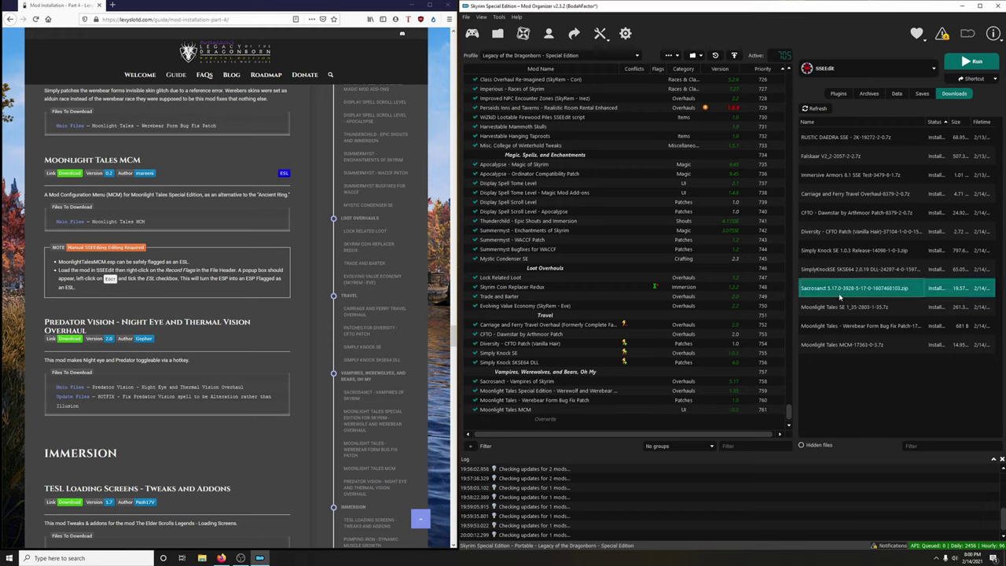
pyautogui.click(881, 364)
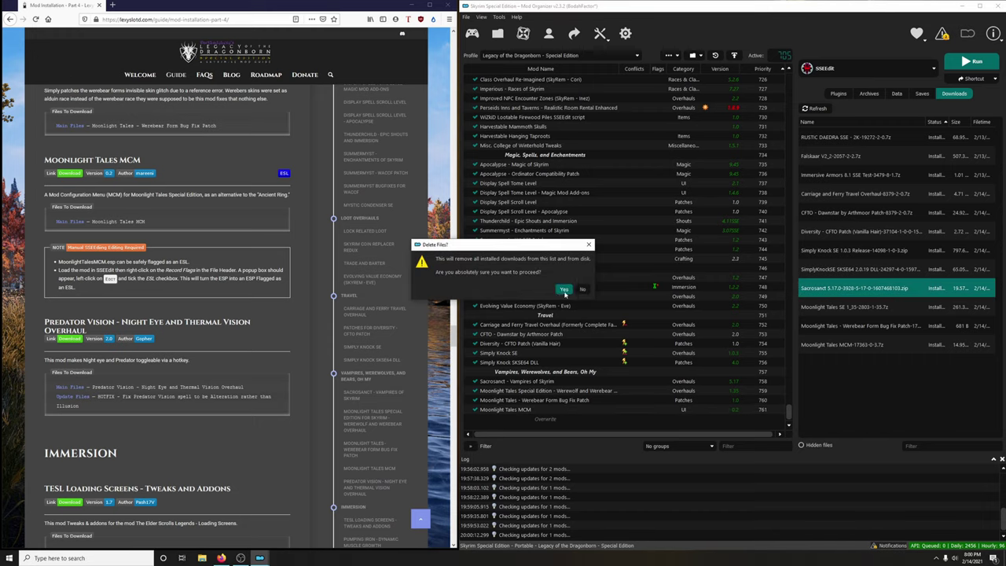
pyautogui.click(564, 290)
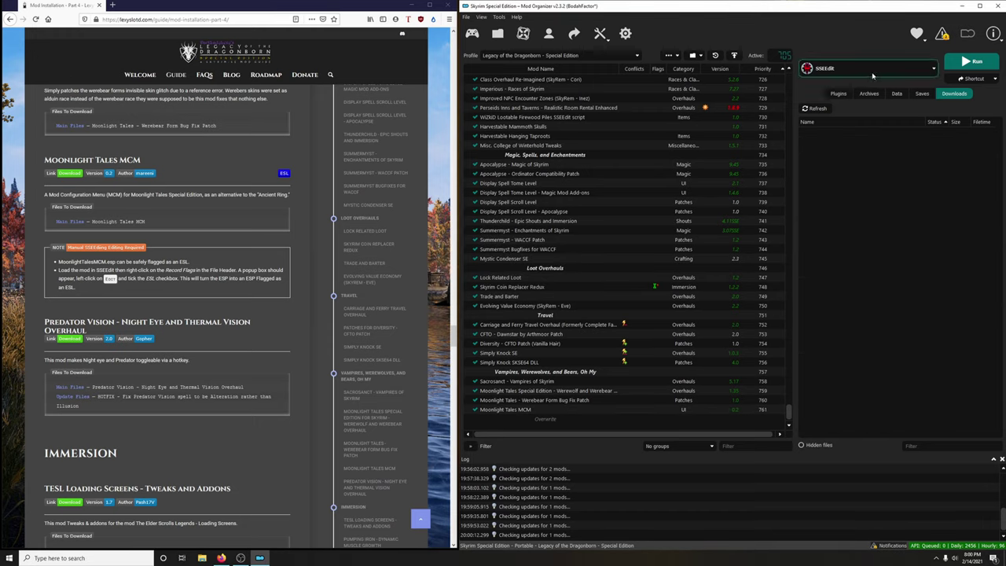
pyautogui.click(968, 62)
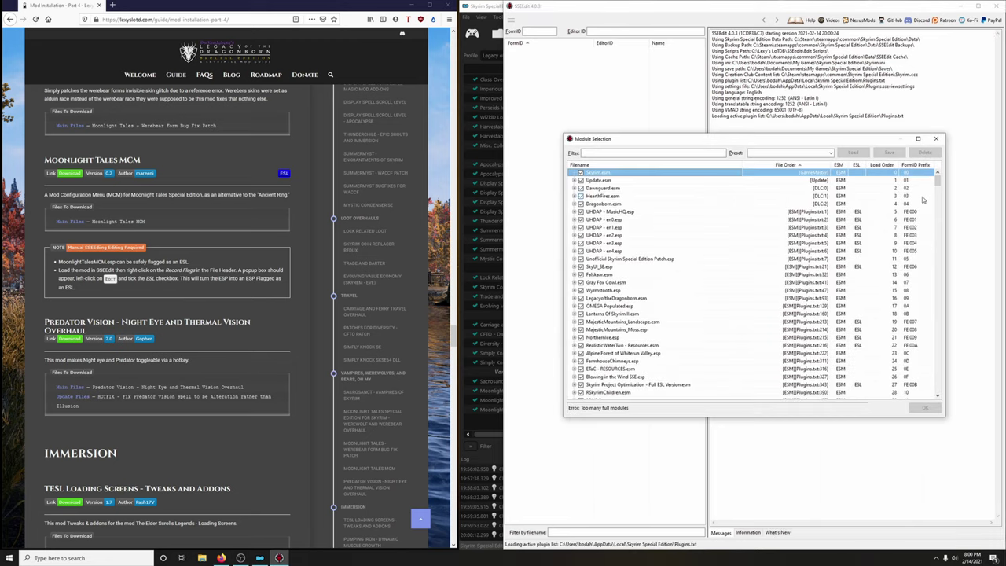
# Load only MoonlightTalesMCM.esp in SSEEdit.
pyautogui.rightClick(727, 289)
pyautogui.click(751, 300)
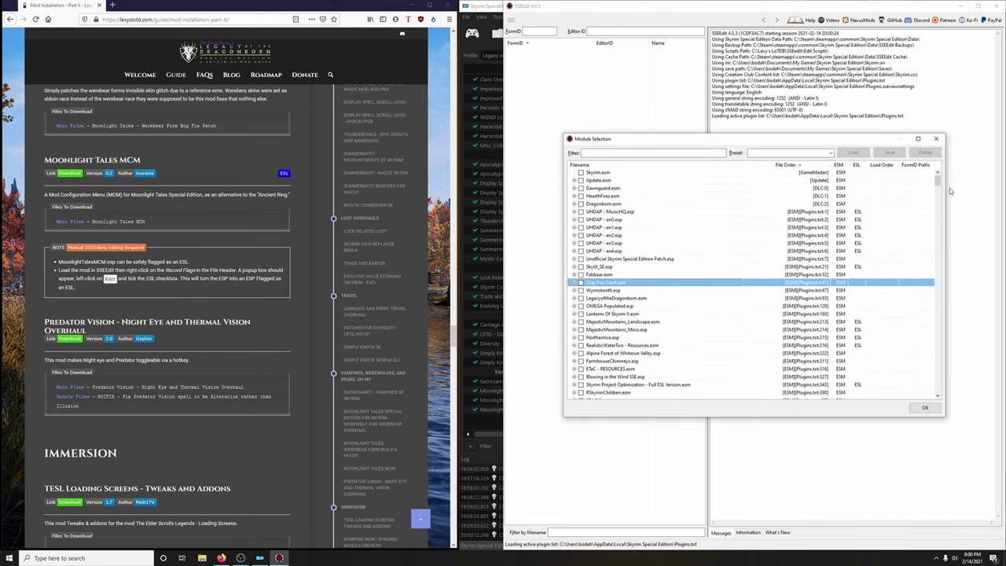
pyautogui.moveTo(937, 179); pyautogui.dragTo(937, 387)
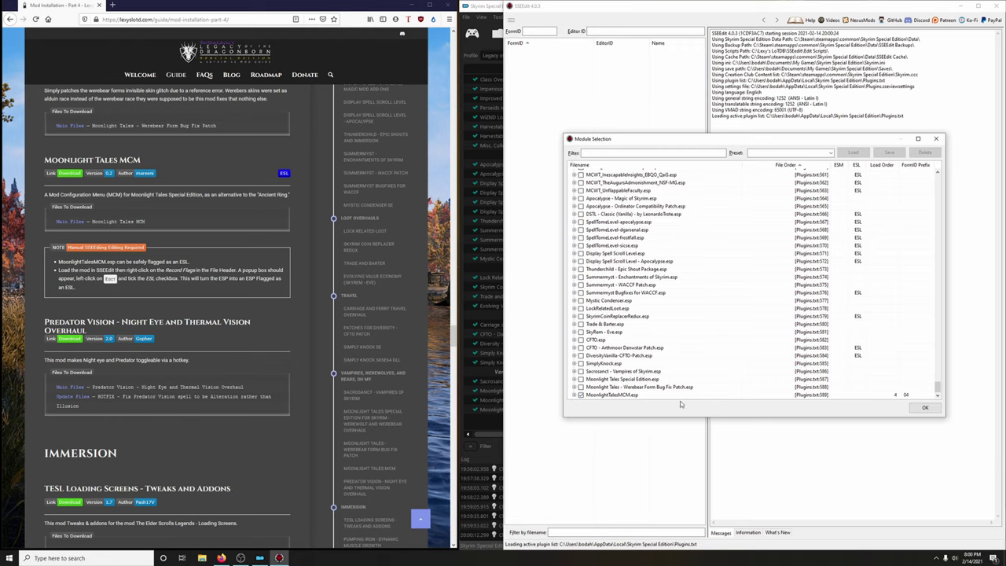
pyautogui.click(920, 410)
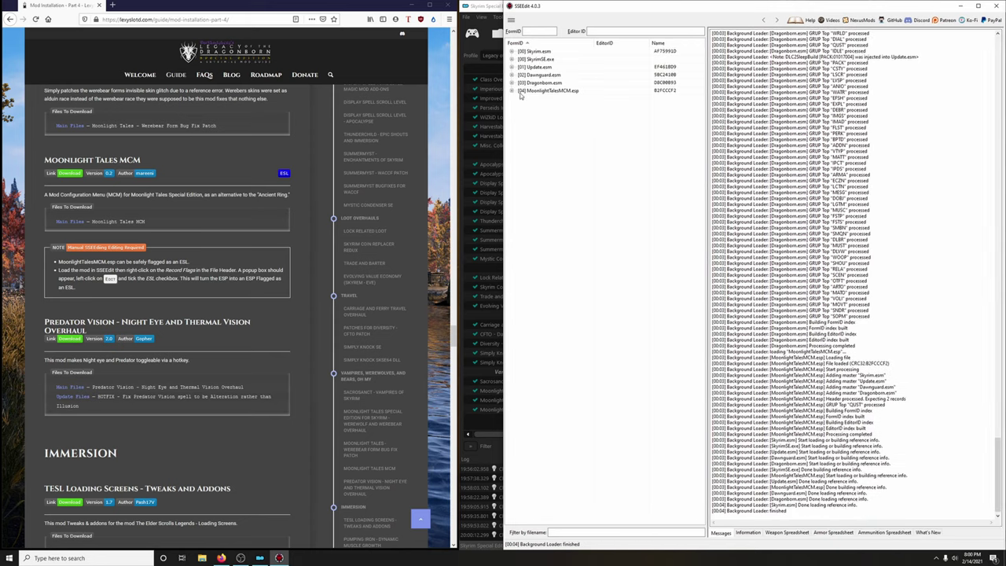
# Set the ESL flag in MoonlightTalesMCM.esp's File Header record and save it while closing SSEEdit.
pyautogui.click(512, 91)
pyautogui.click(537, 98)
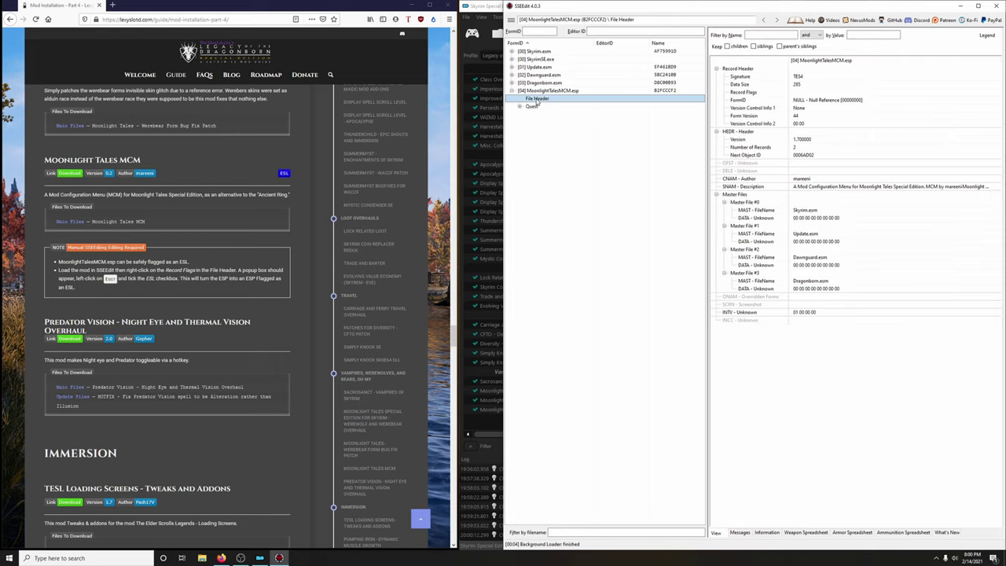
pyautogui.rightClick(794, 94)
pyautogui.click(810, 101)
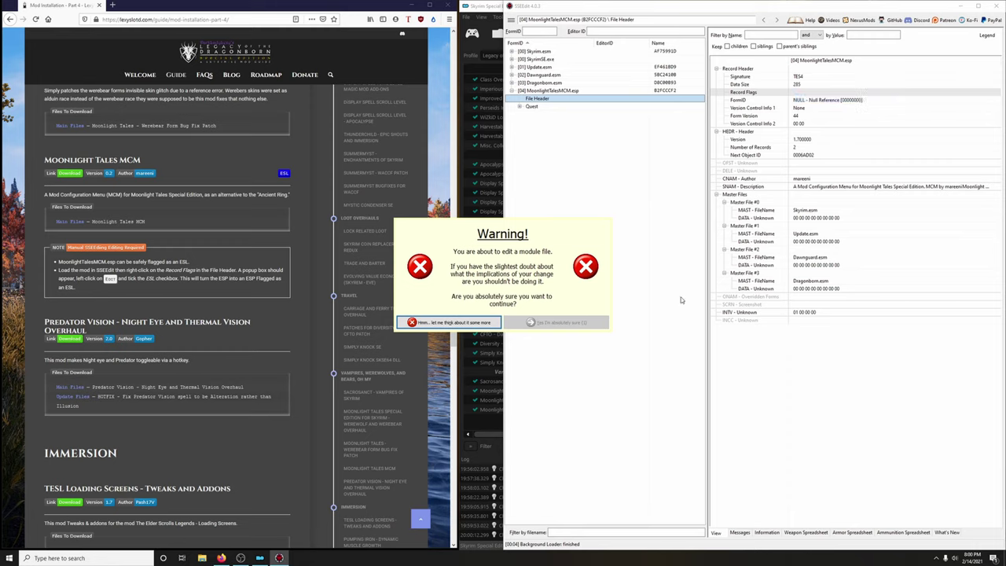
pyautogui.click(563, 323)
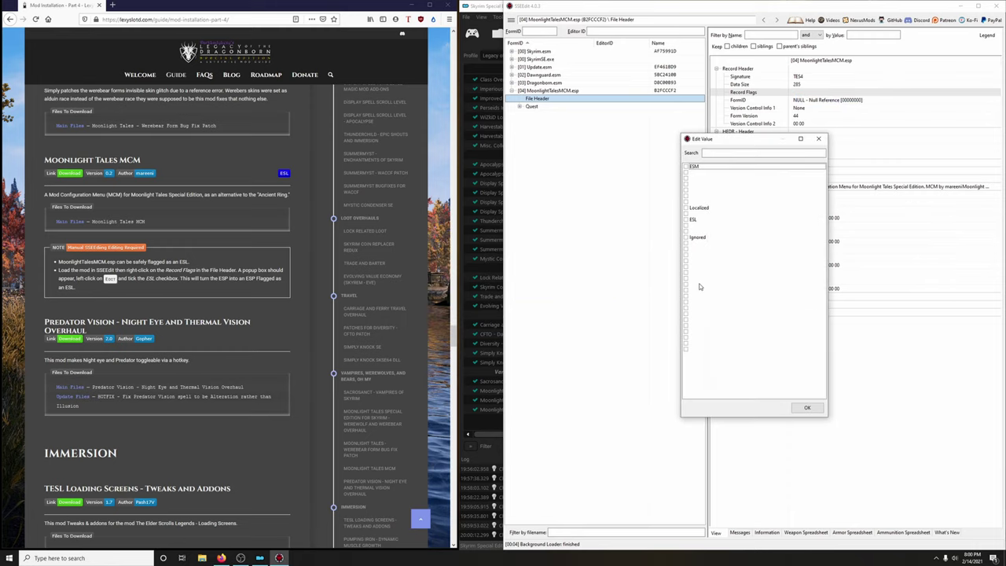
pyautogui.click(687, 220)
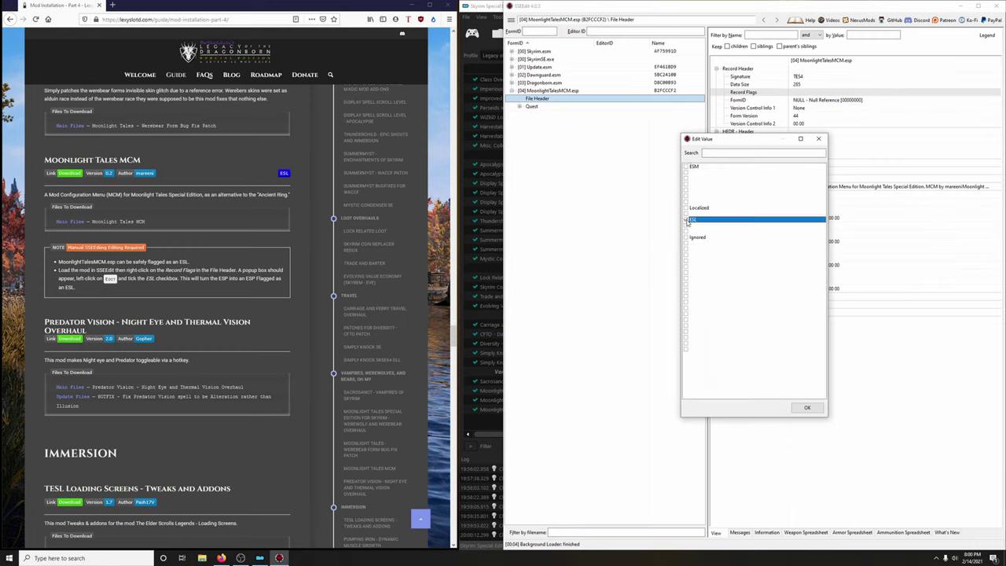
pyautogui.click(807, 408)
pyautogui.click(996, 6)
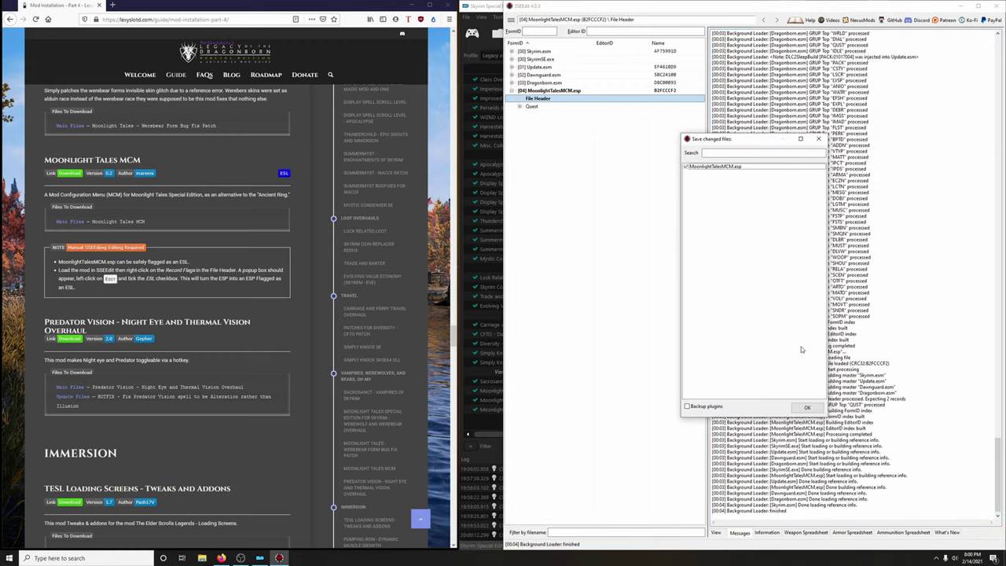
pyautogui.click(808, 408)
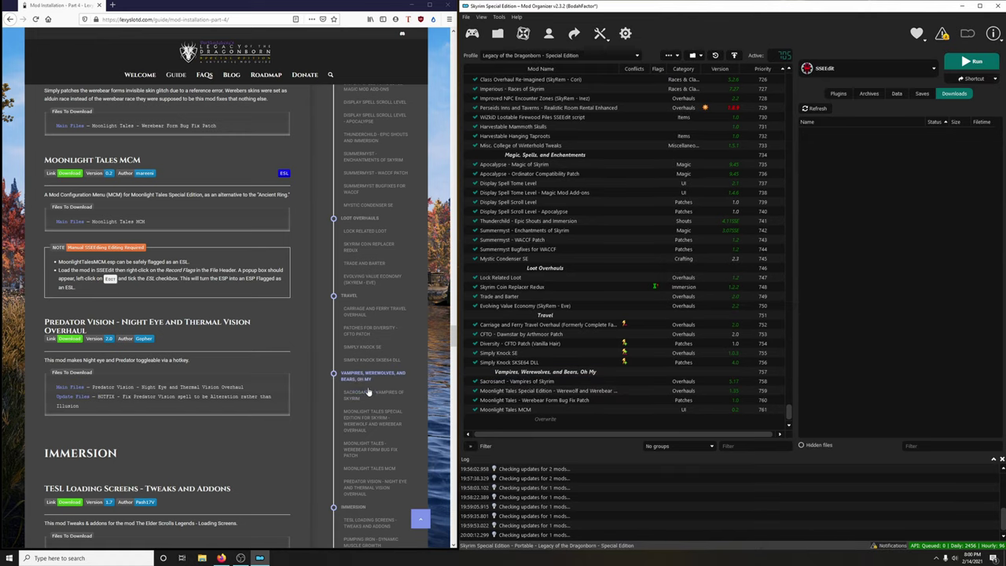
# Send Predator Vision's main file and its HOTFIX update from Nexus to Mod Organizer 2.
pyautogui.scroll(-3, 276, 340)
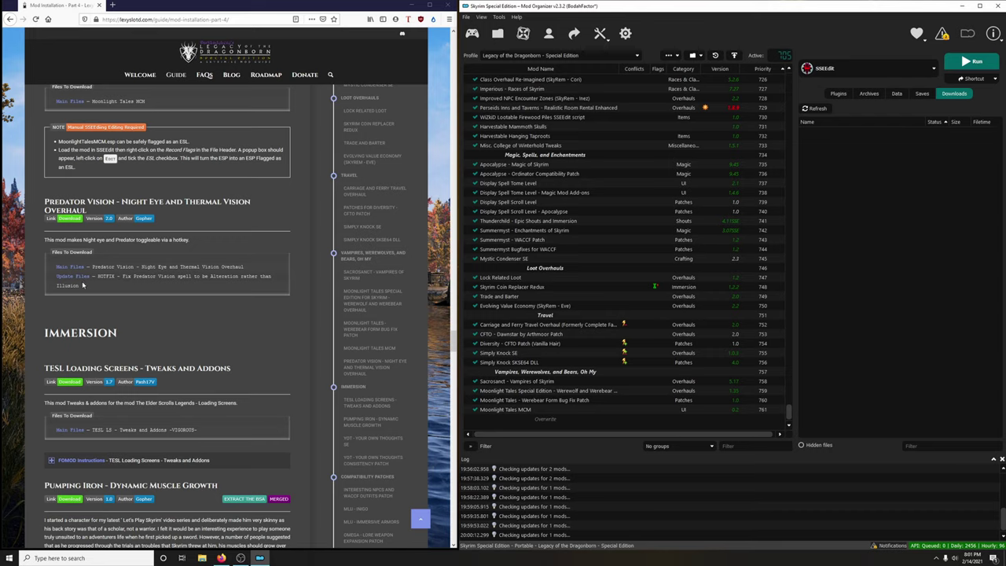
pyautogui.click(72, 220)
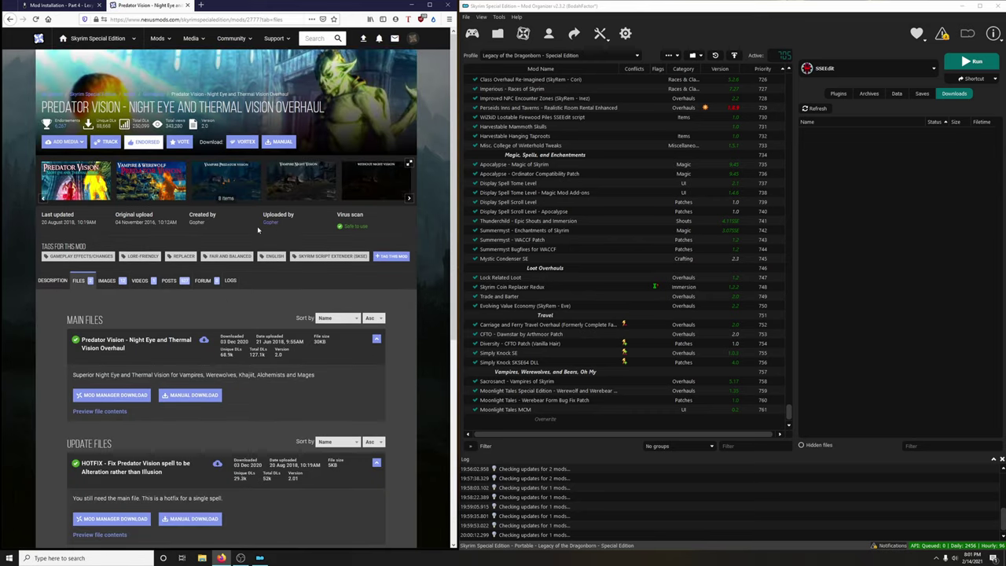
pyautogui.scroll(-1, 157, 315)
pyautogui.click(115, 314)
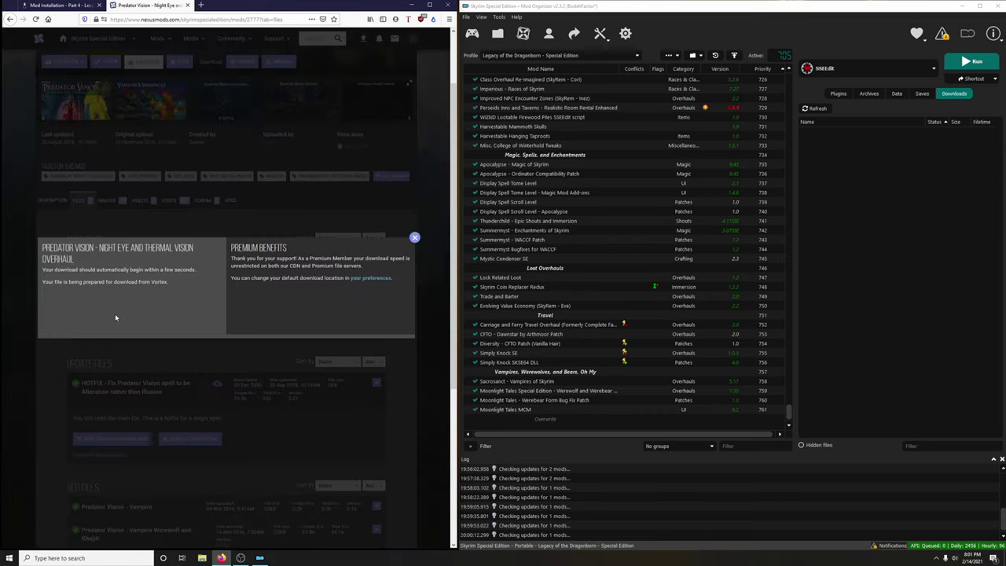
pyautogui.click(414, 236)
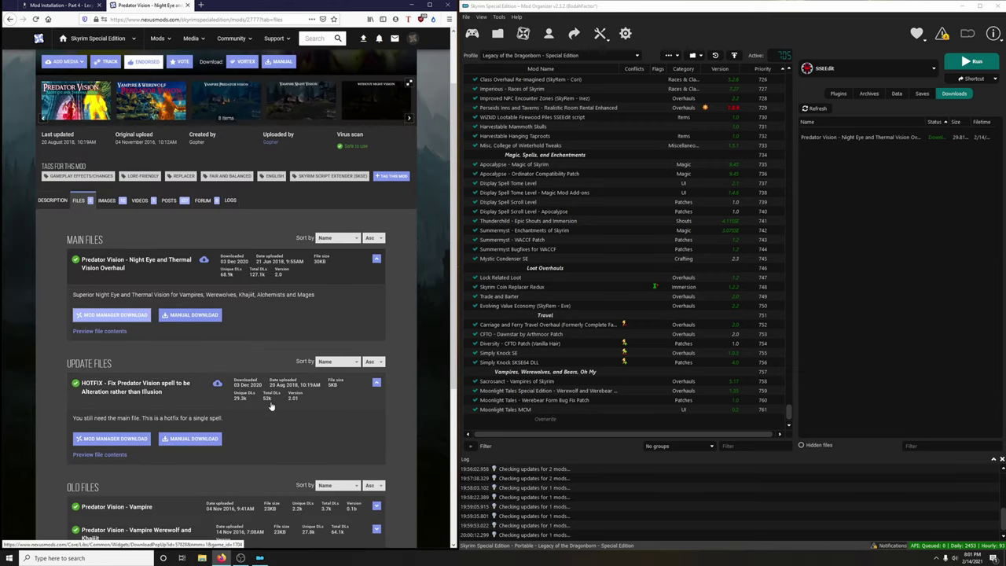
pyautogui.scroll(-2, 272, 402)
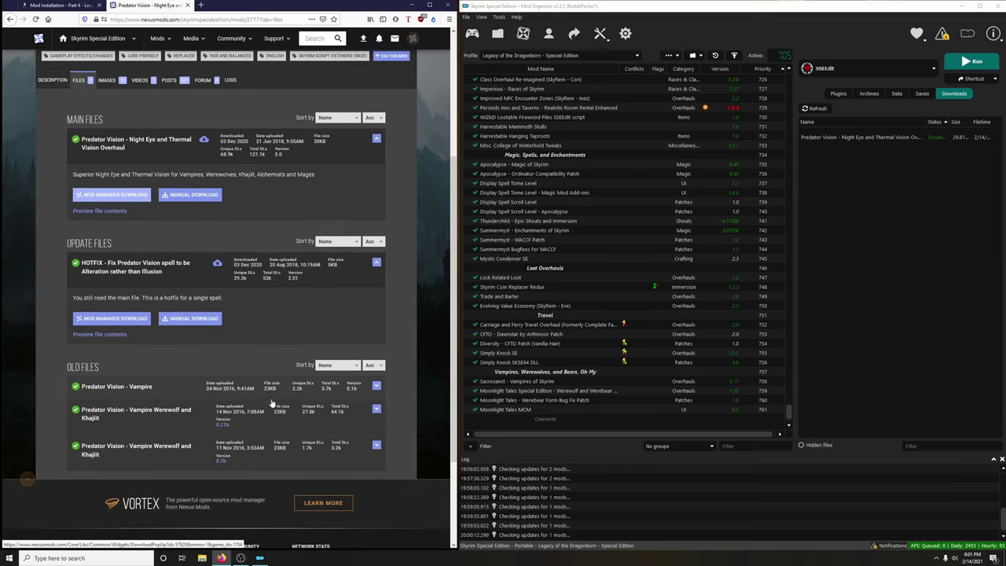
pyautogui.click(104, 319)
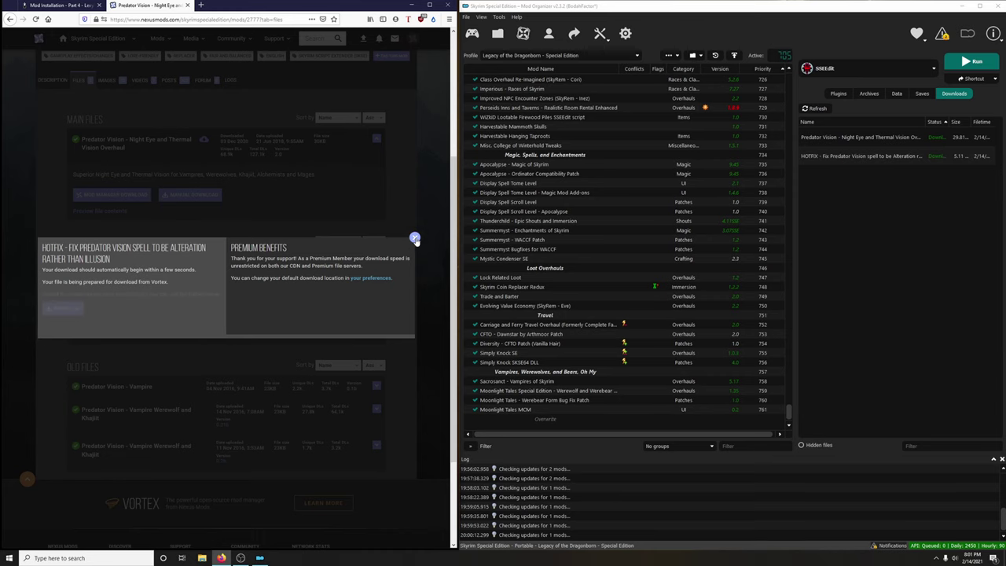
pyautogui.click(414, 237)
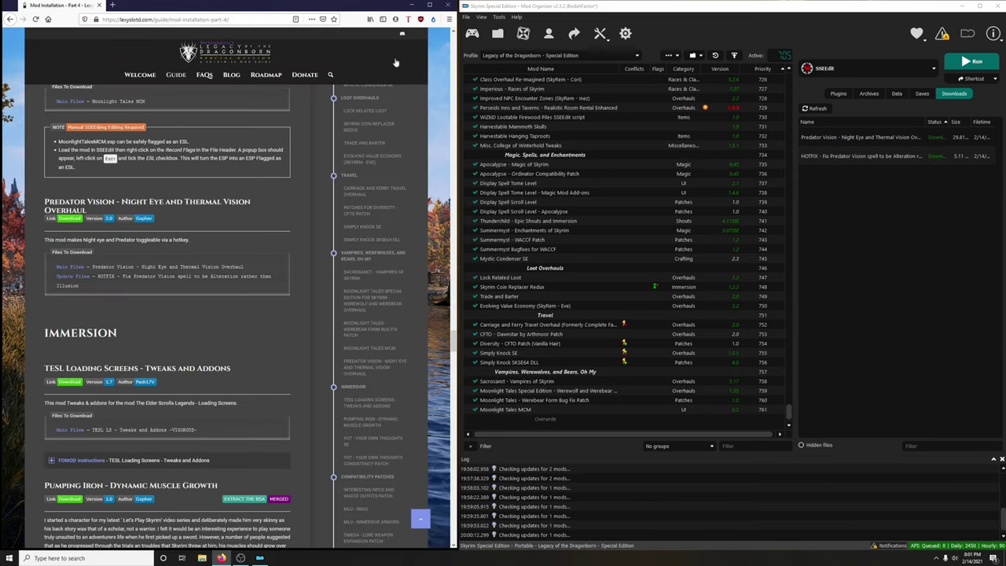
# Install the Predator Vision main file with its BSA left packed.
pyautogui.click(187, 5)
pyautogui.doubleClick(845, 145)
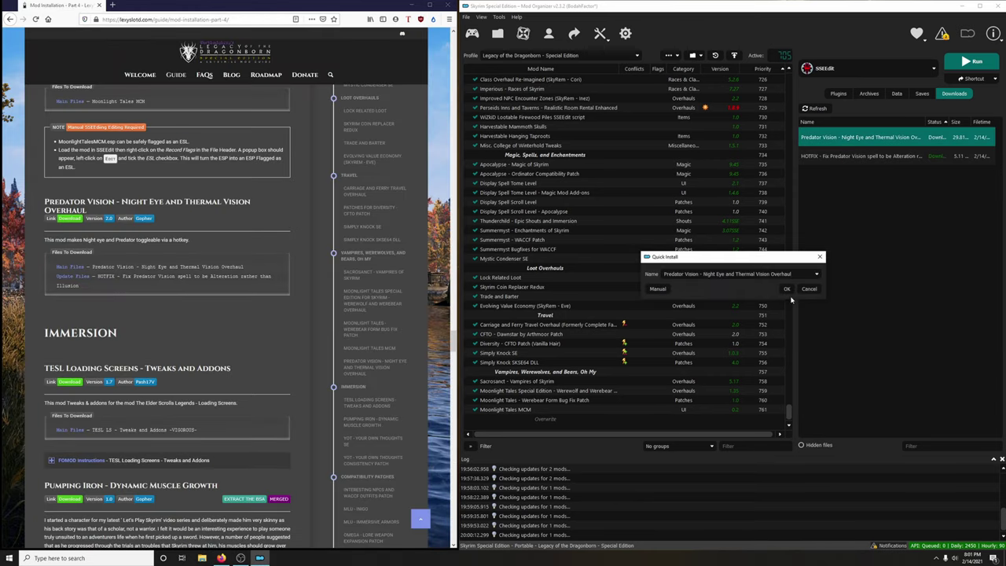
pyautogui.click(787, 289)
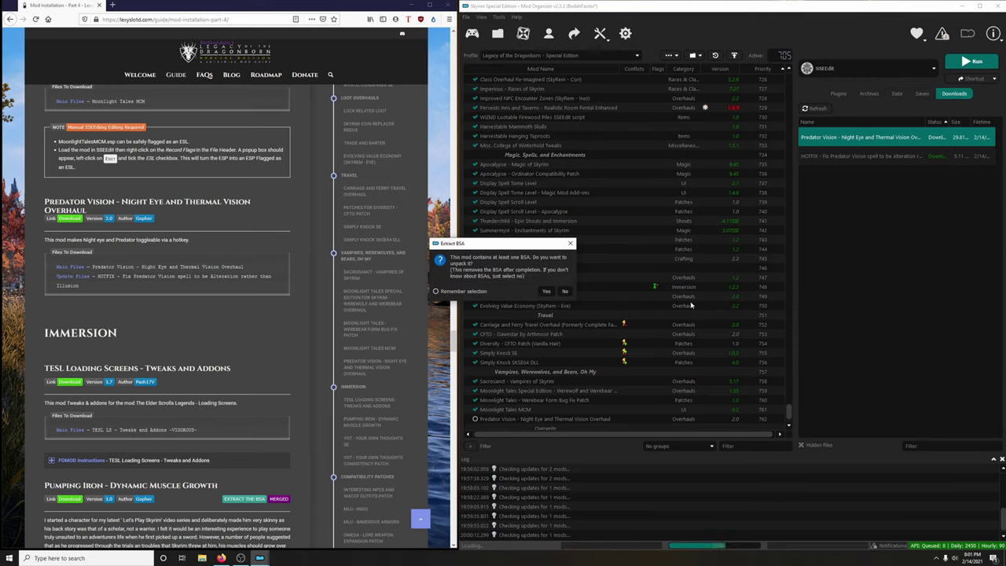
pyautogui.click(566, 291)
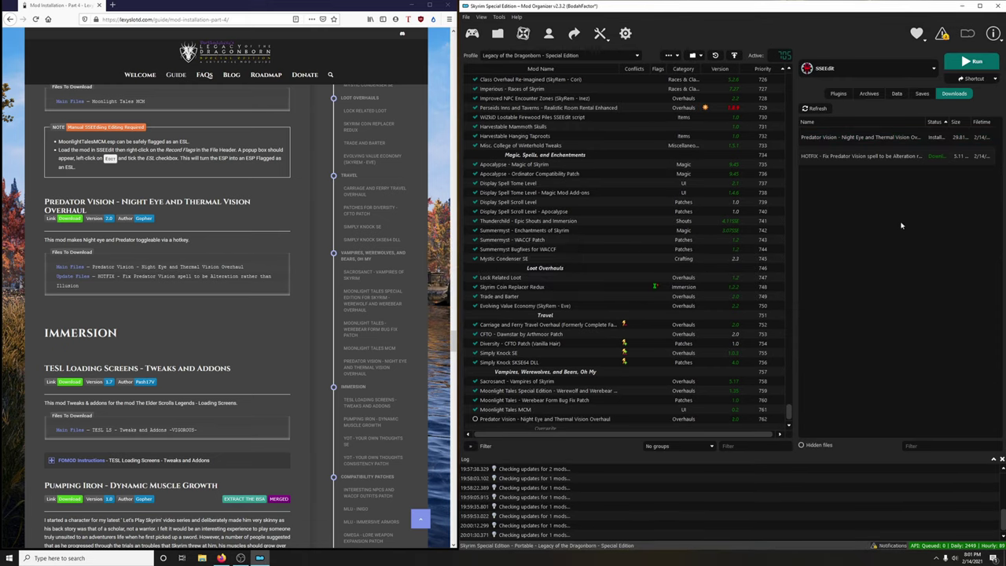
# Merge the HOTFIX into Predator Vision, skip BSA extraction, and enable the mod.
pyautogui.doubleClick(867, 157)
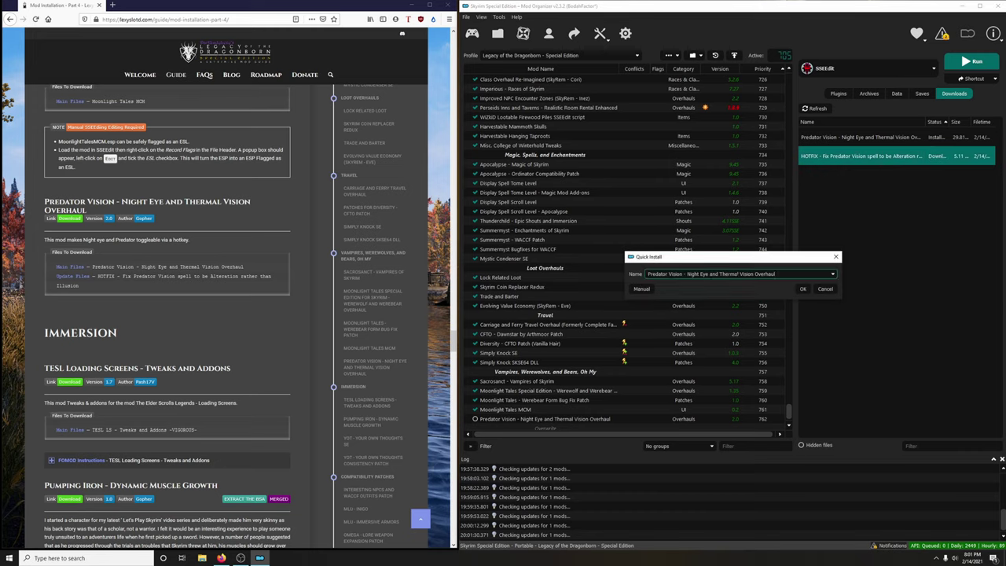
pyautogui.click(803, 290)
pyautogui.click(702, 305)
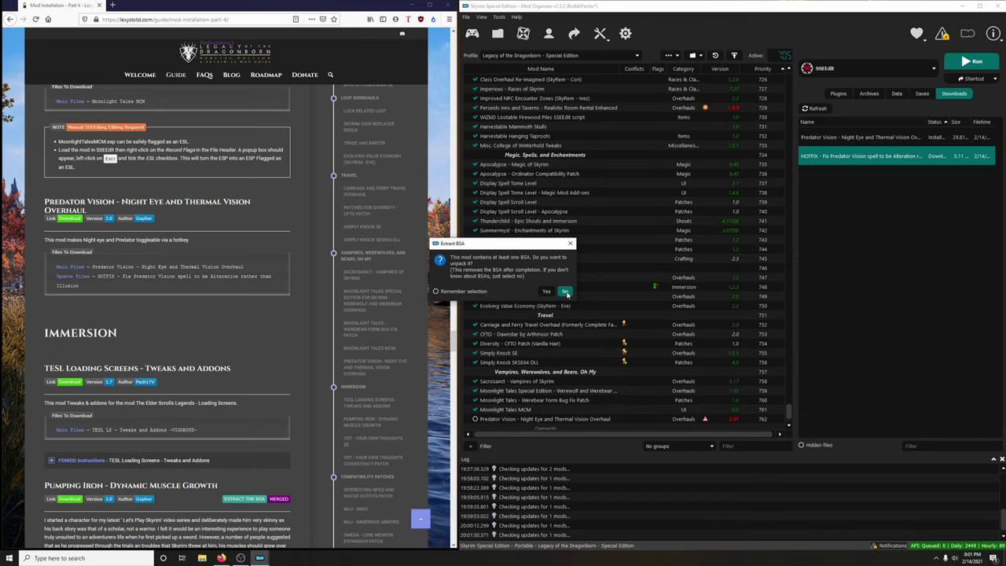
pyautogui.click(565, 291)
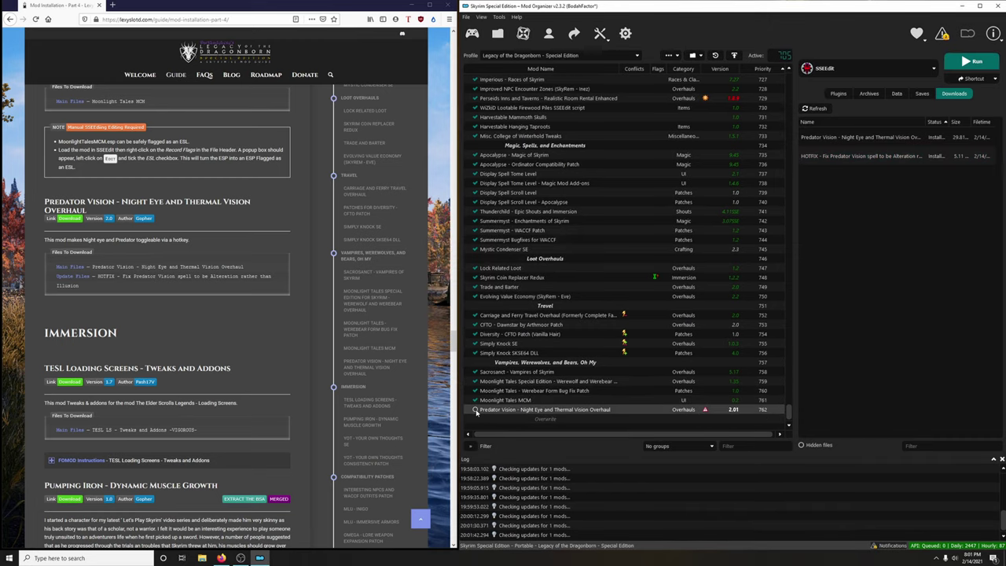
pyautogui.click(475, 410)
pyautogui.scroll(-3, 167, 314)
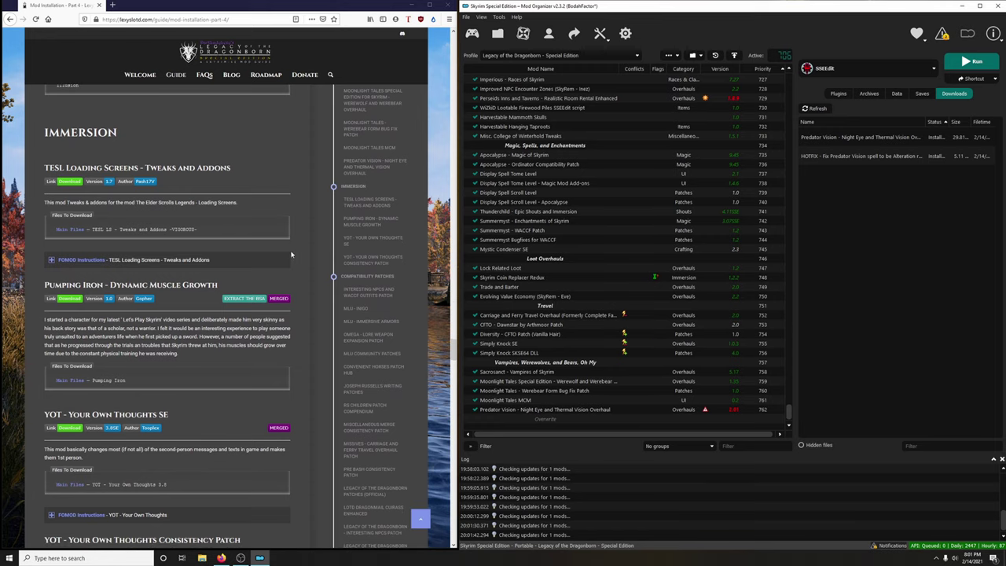
# Copy the guide's IMMERSION heading and create an 'Immersion' separator from it.
pyautogui.moveTo(43, 132); pyautogui.dragTo(120, 134)
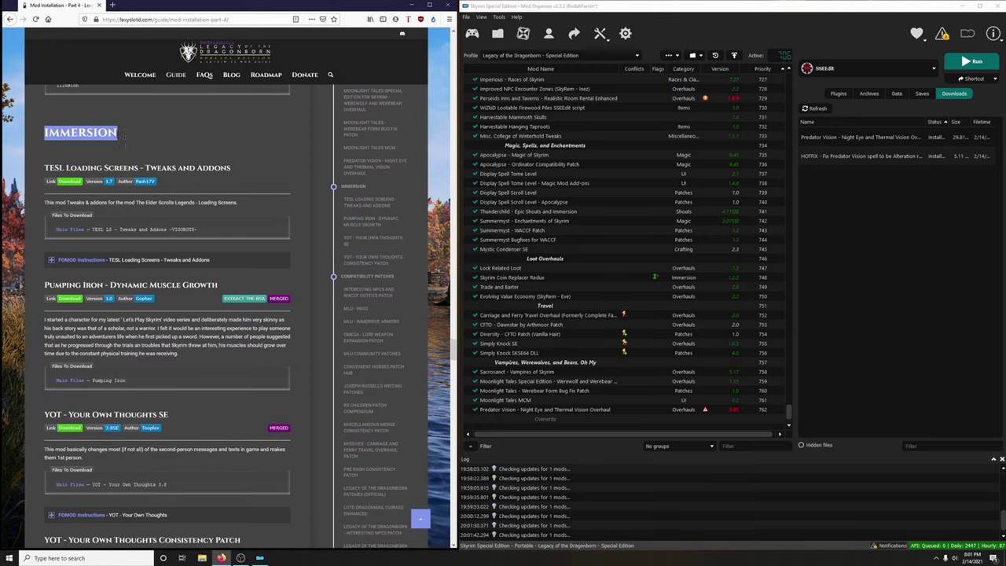
pyautogui.rightClick(94, 133)
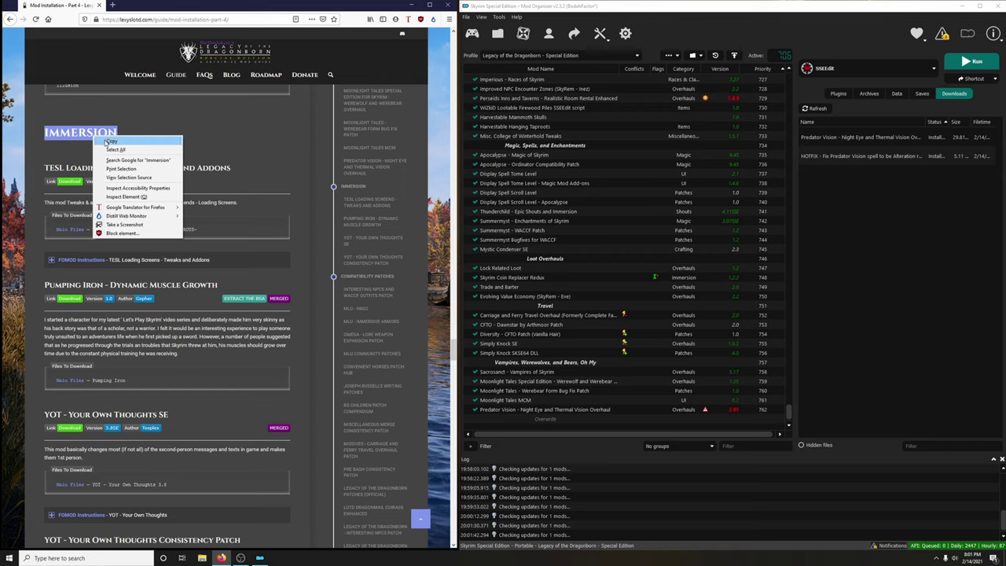
pyautogui.click(118, 142)
pyautogui.click(667, 57)
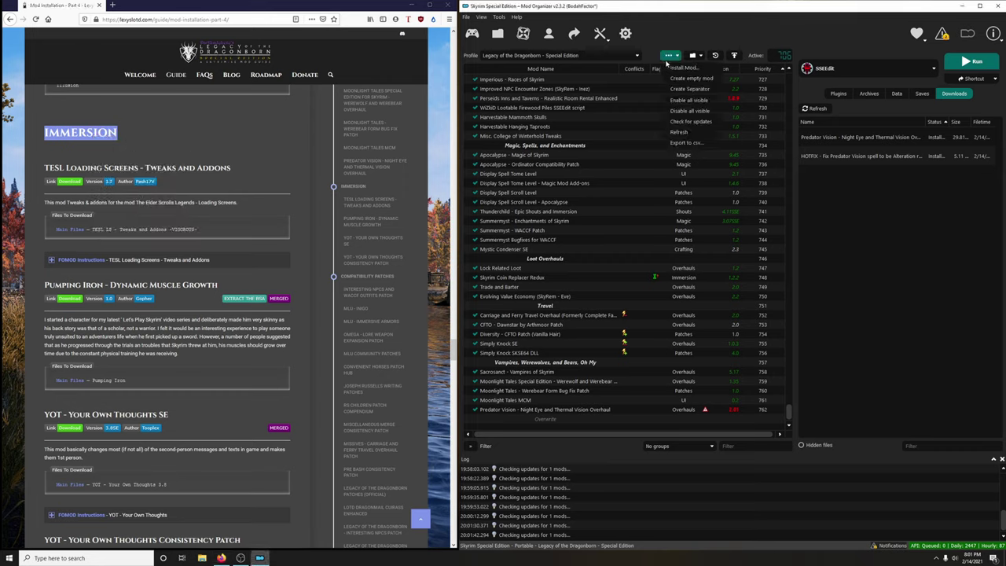
pyautogui.click(689, 90)
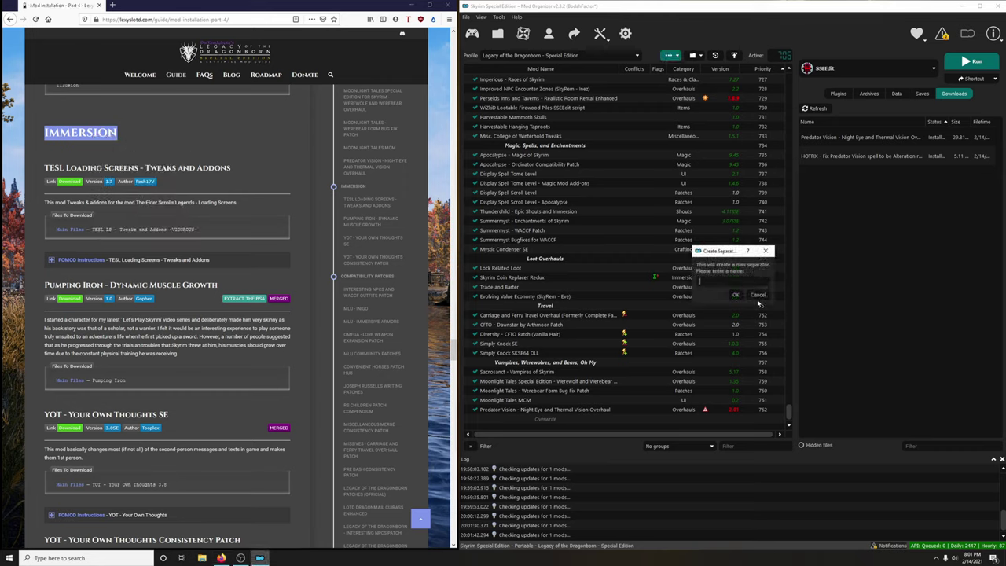
pyautogui.rightClick(727, 282)
pyautogui.click(749, 333)
pyautogui.click(736, 296)
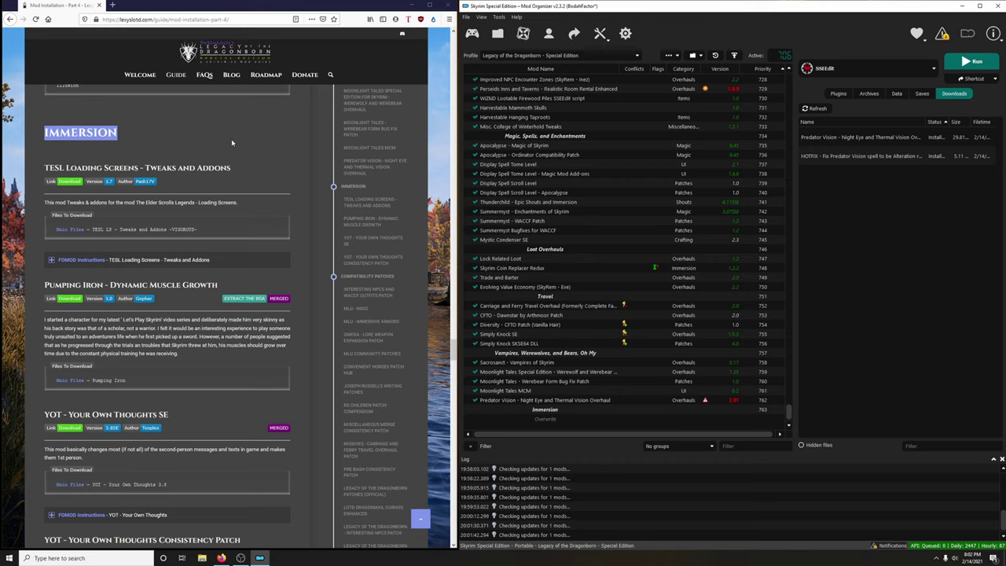
# Send the TESL LS Vigorous file from the TESL Loading Screens Nexus page to Mod Organizer 2.
pyautogui.click(69, 182)
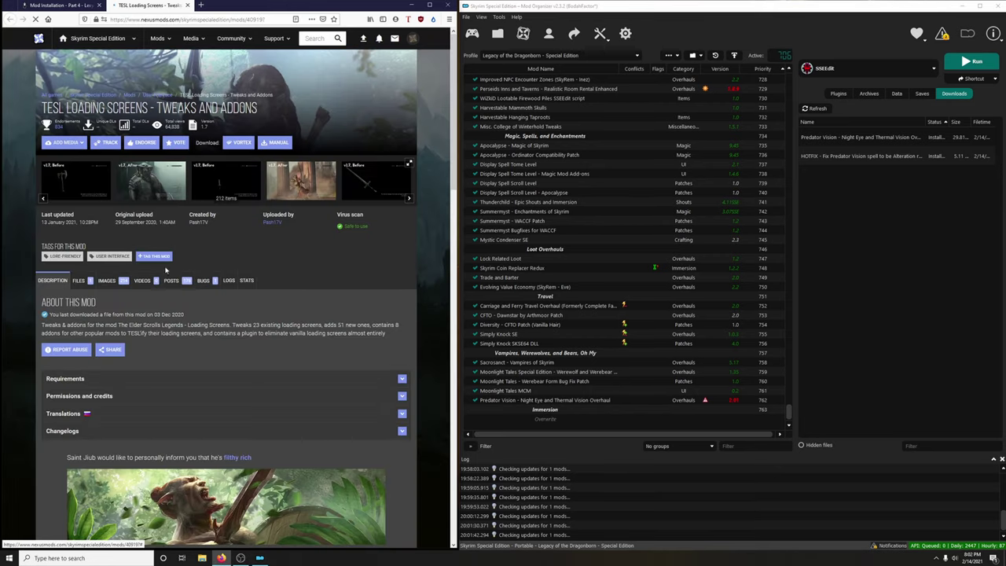
pyautogui.click(79, 279)
pyautogui.scroll(-2, 252, 283)
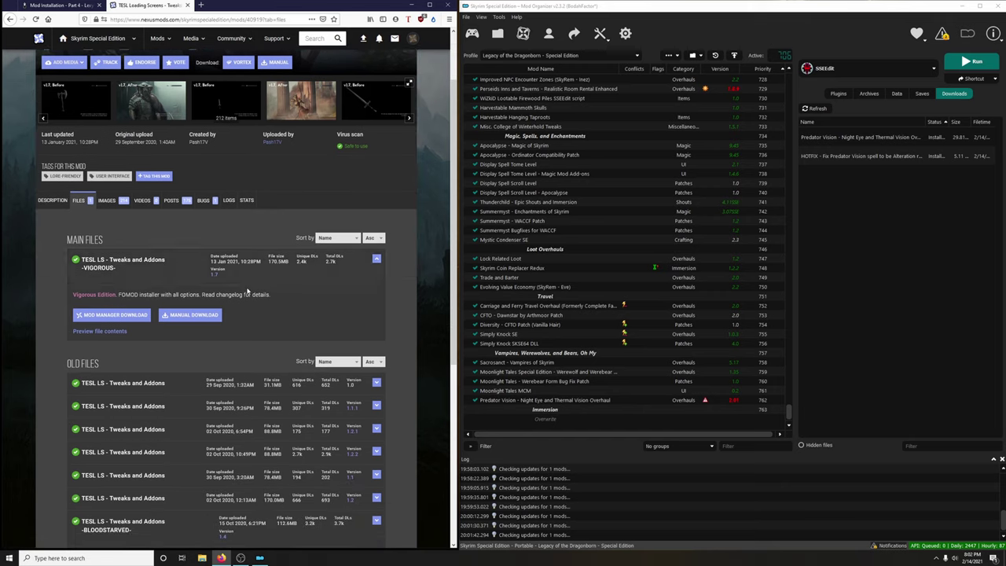
pyautogui.click(107, 320)
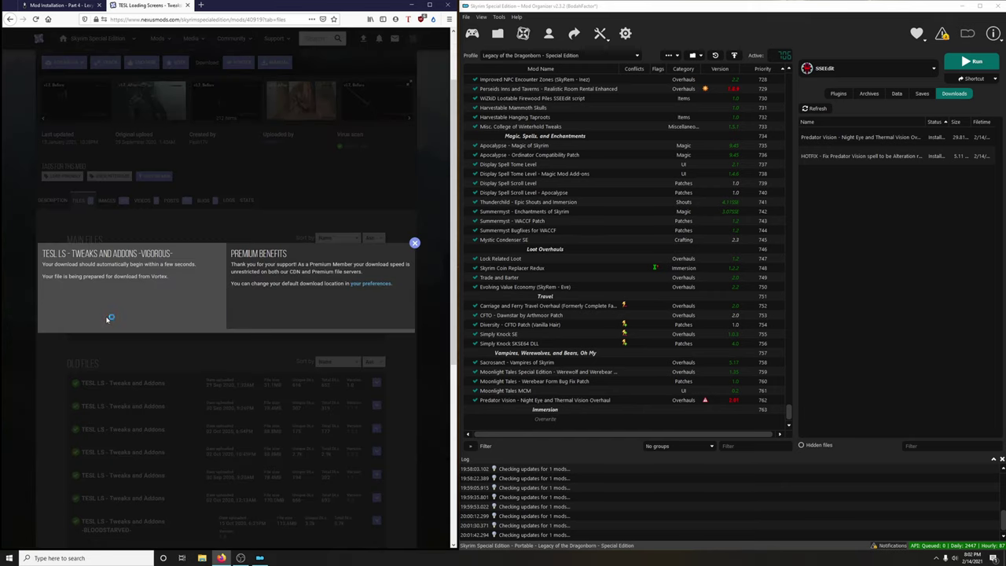
pyautogui.click(414, 243)
pyautogui.click(187, 4)
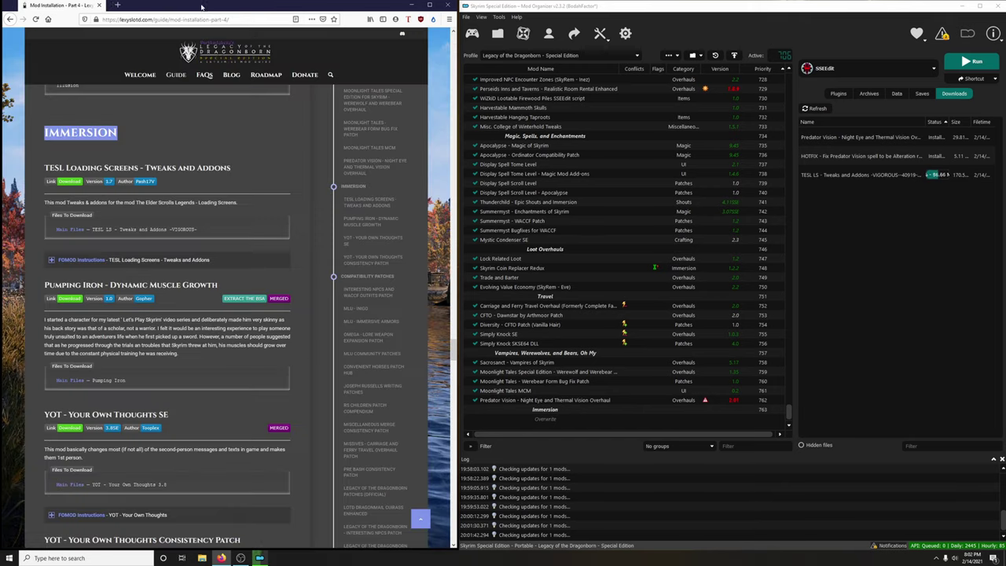
# Start the FOMOD installer and choose the 50% loading screen frequency, following the guide screenshot.
pyautogui.doubleClick(896, 177)
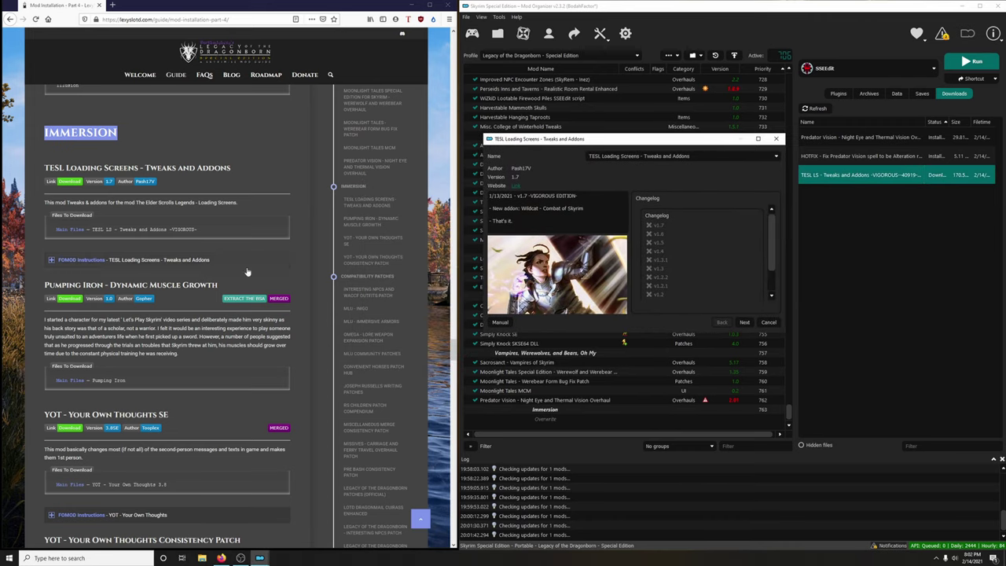
pyautogui.click(146, 263)
pyautogui.scroll(-3, 38, 197)
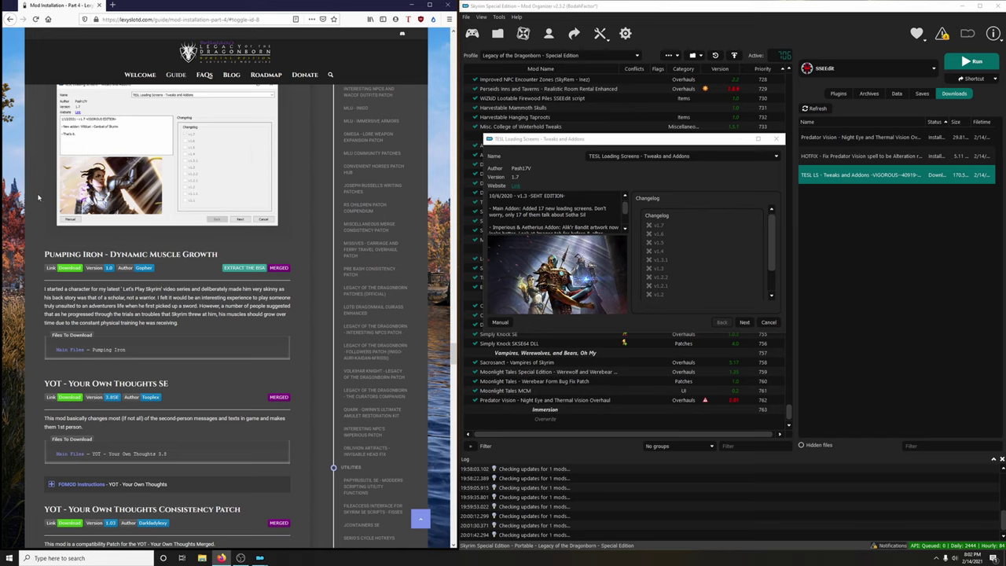
pyautogui.scroll(3, 37, 197)
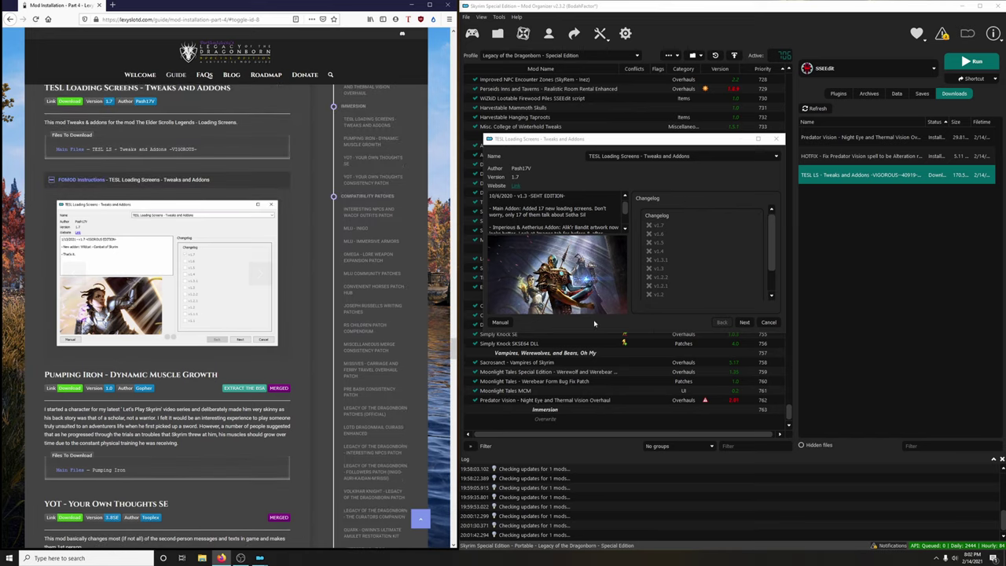
pyautogui.click(745, 323)
pyautogui.click(261, 274)
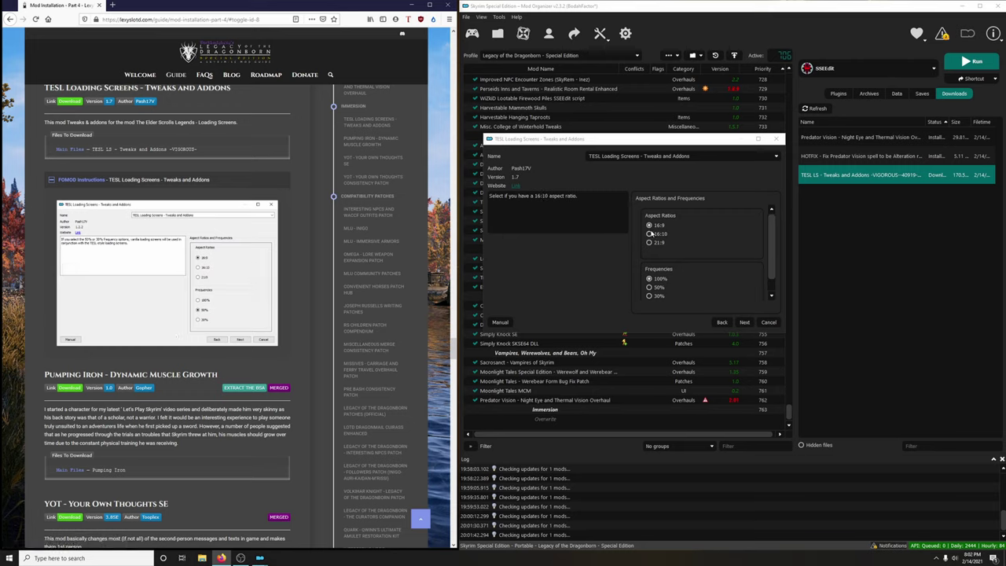
pyautogui.click(649, 287)
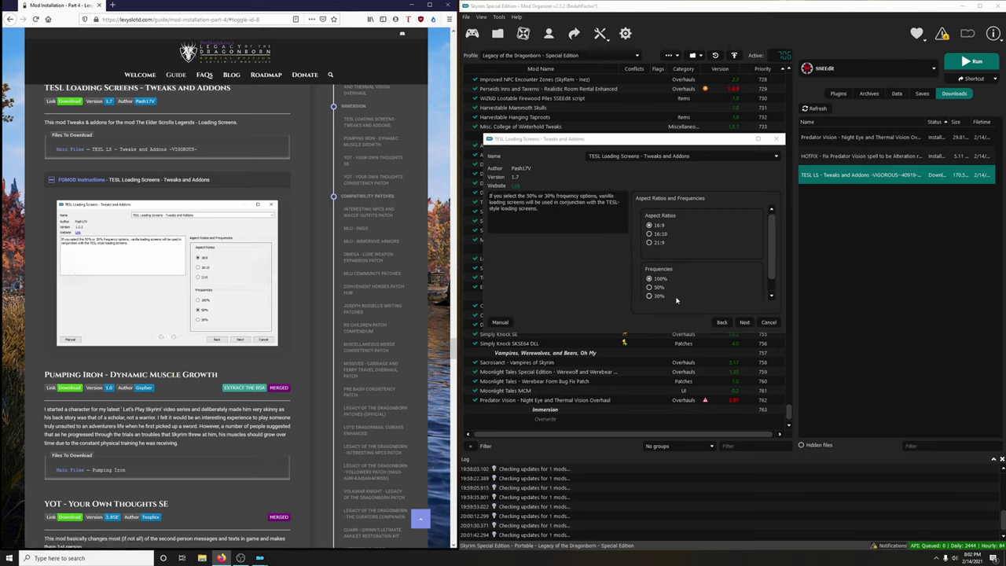
pyautogui.scroll(-1, 727, 291)
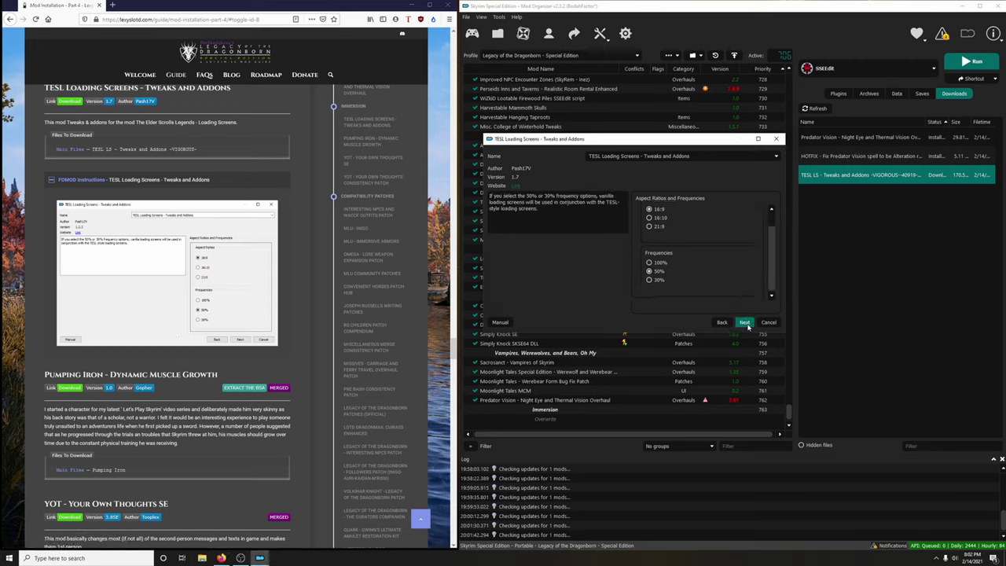
# Check the Tweaks and Addons options against the guide screenshot and install the mod.
pyautogui.click(745, 323)
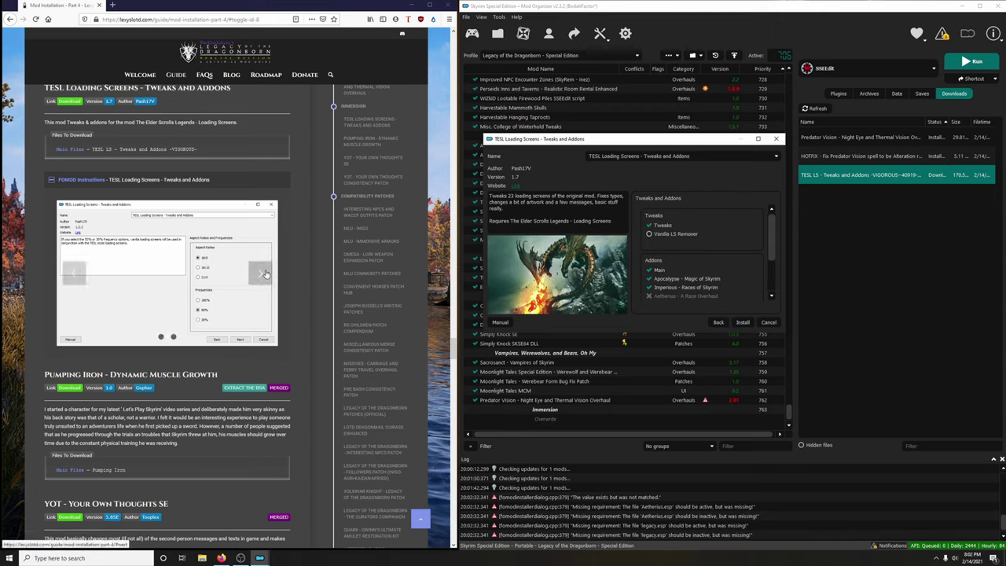
pyautogui.click(266, 273)
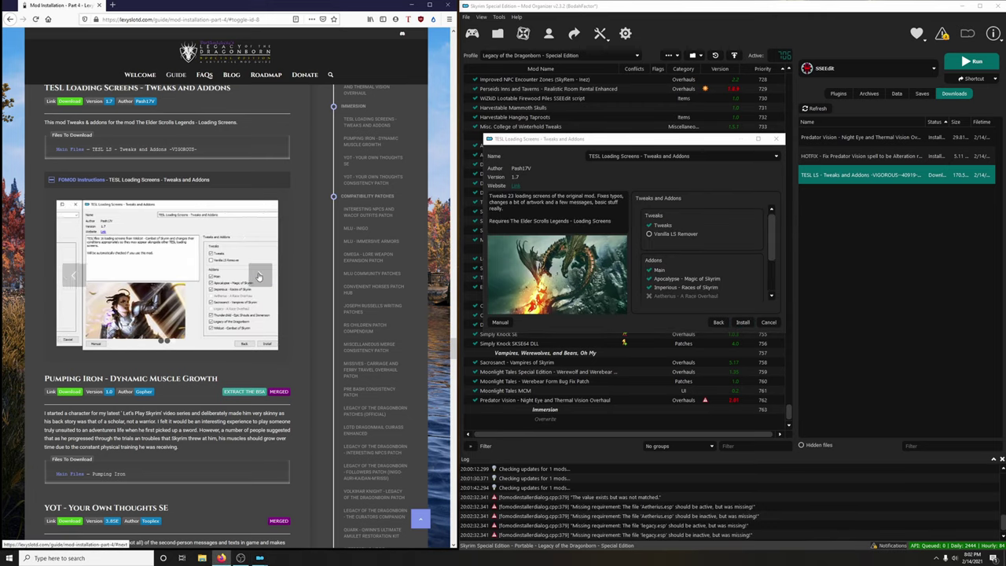
pyautogui.moveTo(684, 236)
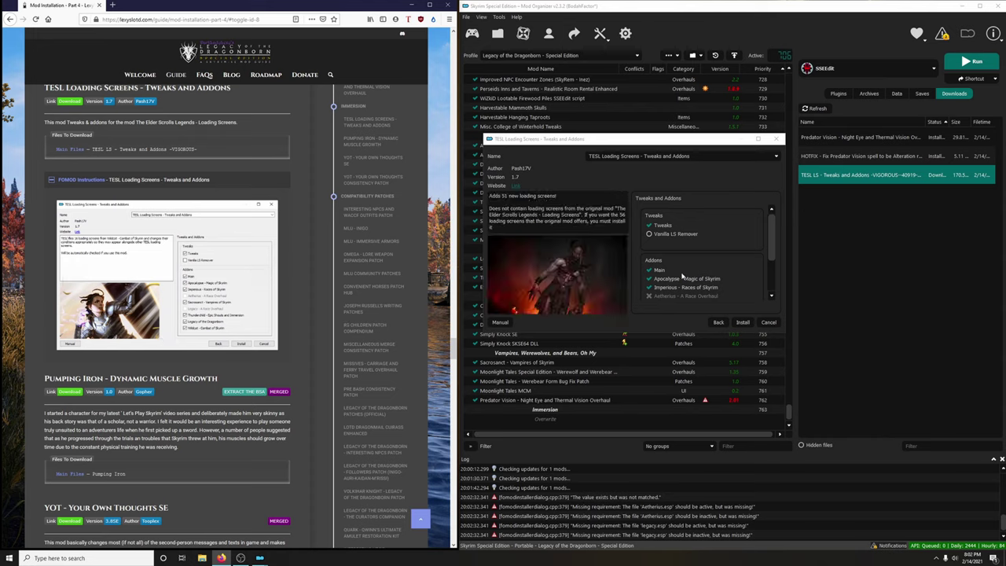
pyautogui.moveTo(665, 270)
pyautogui.moveTo(657, 334); pyautogui.dragTo(659, 475)
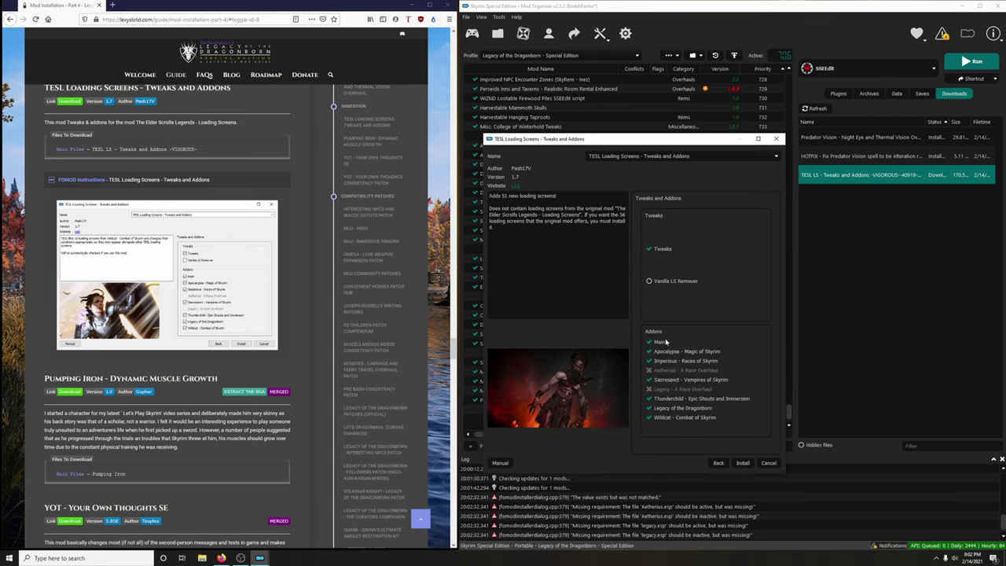
pyautogui.moveTo(675, 362)
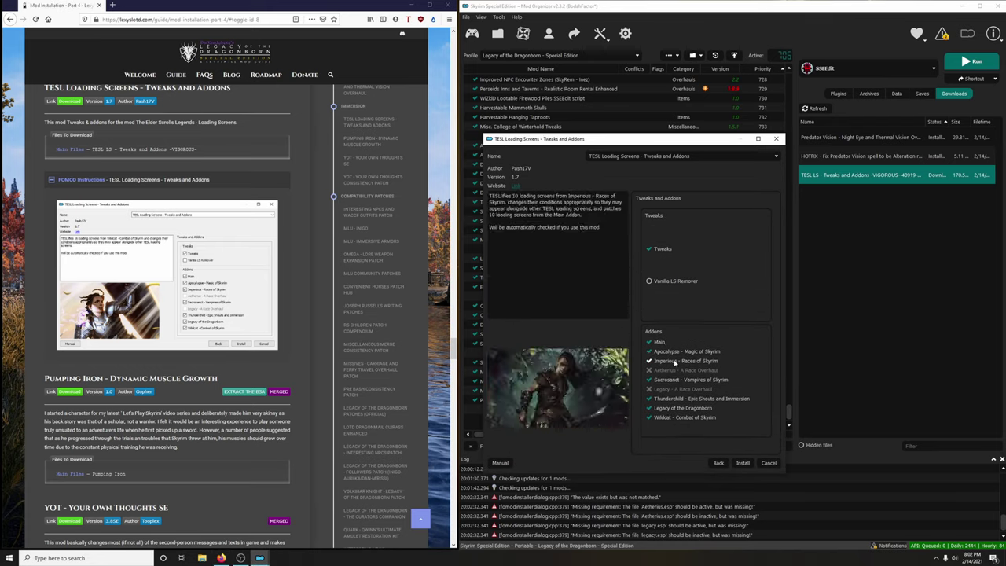
pyautogui.moveTo(682, 383)
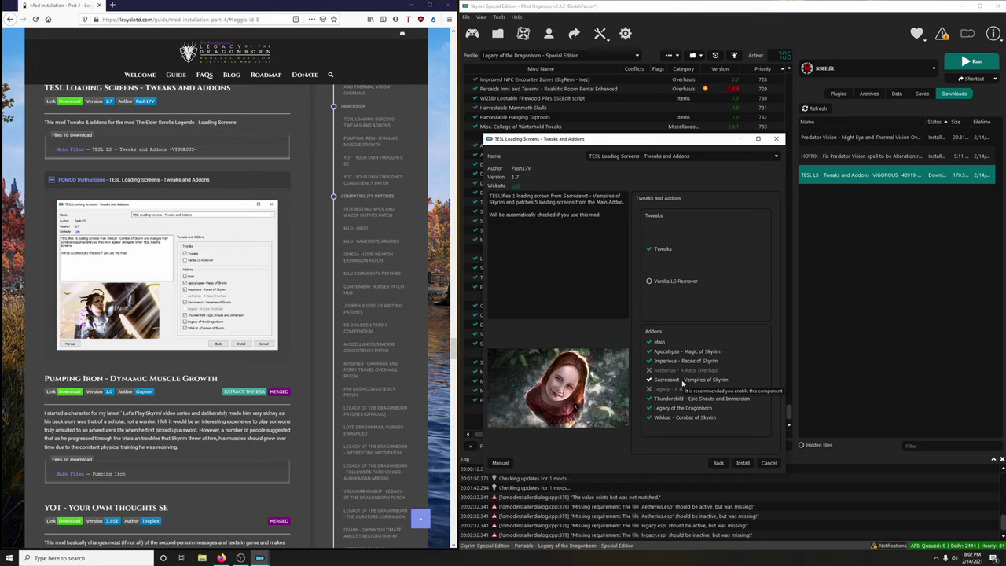
pyautogui.moveTo(719, 418)
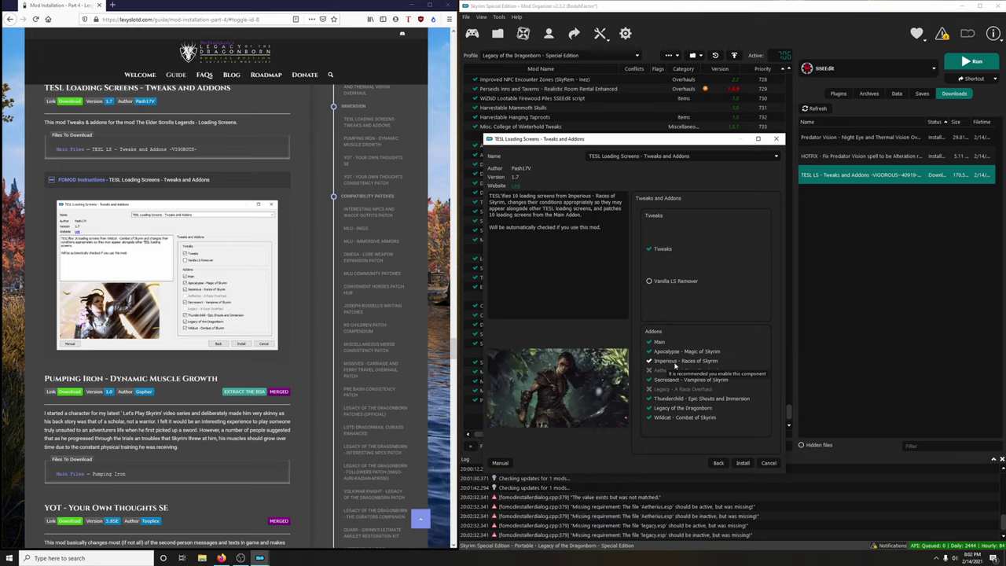
pyautogui.click(742, 462)
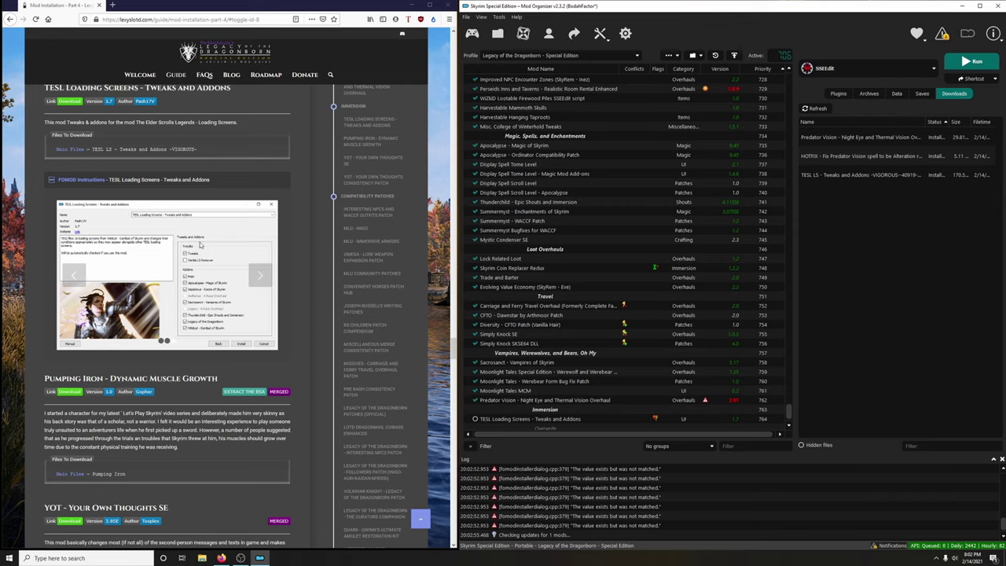
# View the guide's installer screenshot full size, then return to the guide page.
pyautogui.rightClick(156, 228)
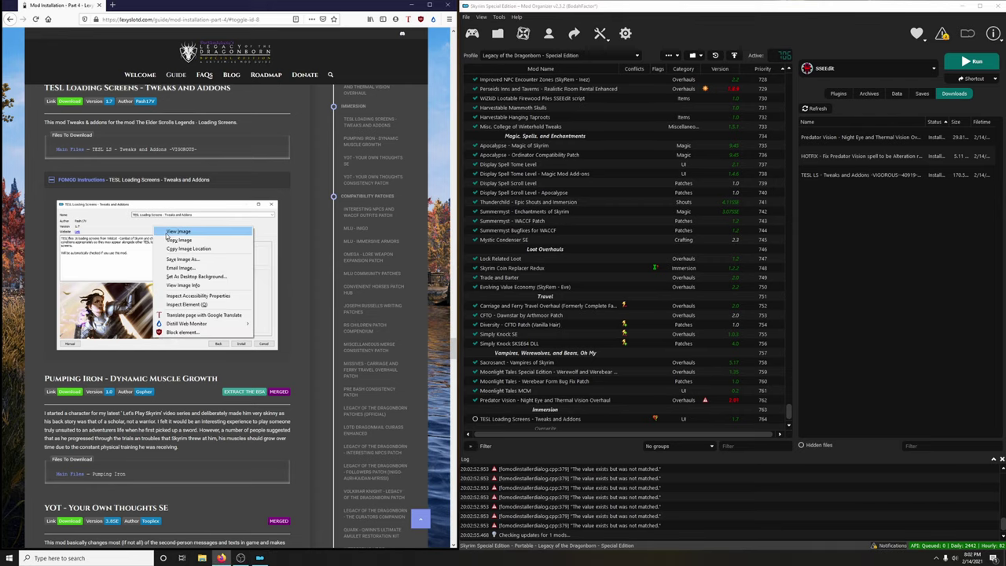
pyautogui.click(175, 232)
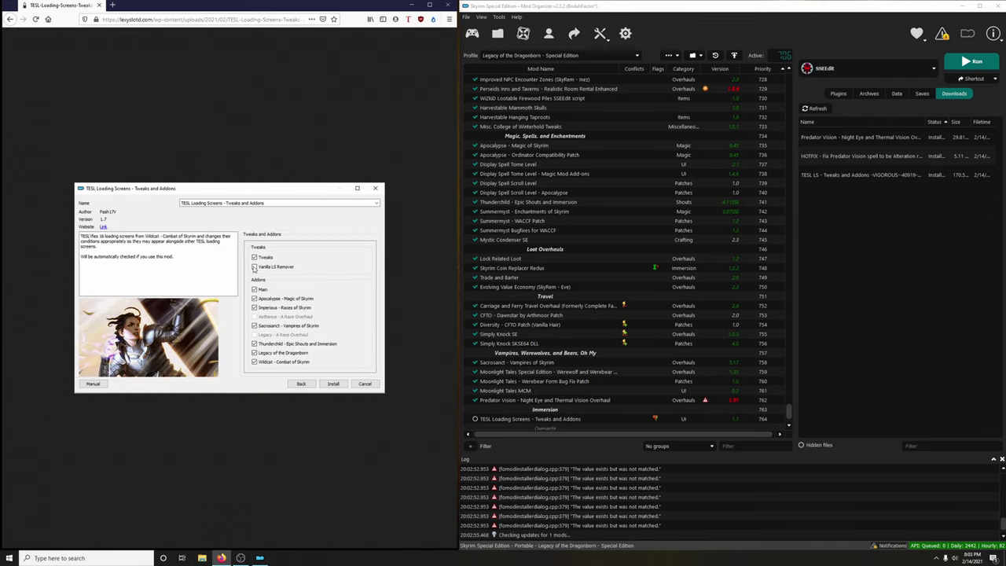
pyautogui.click(8, 19)
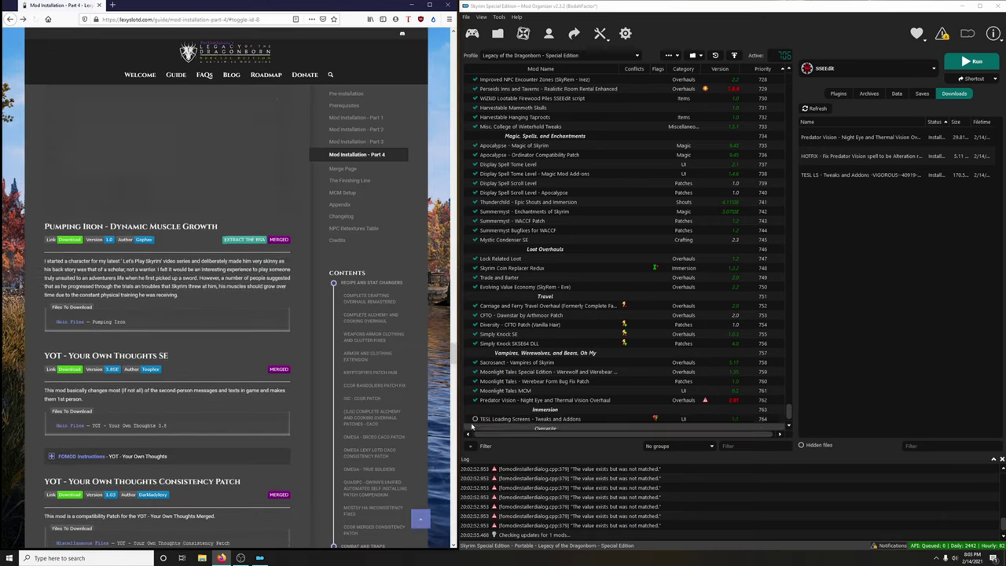
pyautogui.scroll(-1, 539, 403)
# Enable and endorse TESL Loading Screens, then collapse the guide's FOMOD instructions.
pyautogui.click(475, 410)
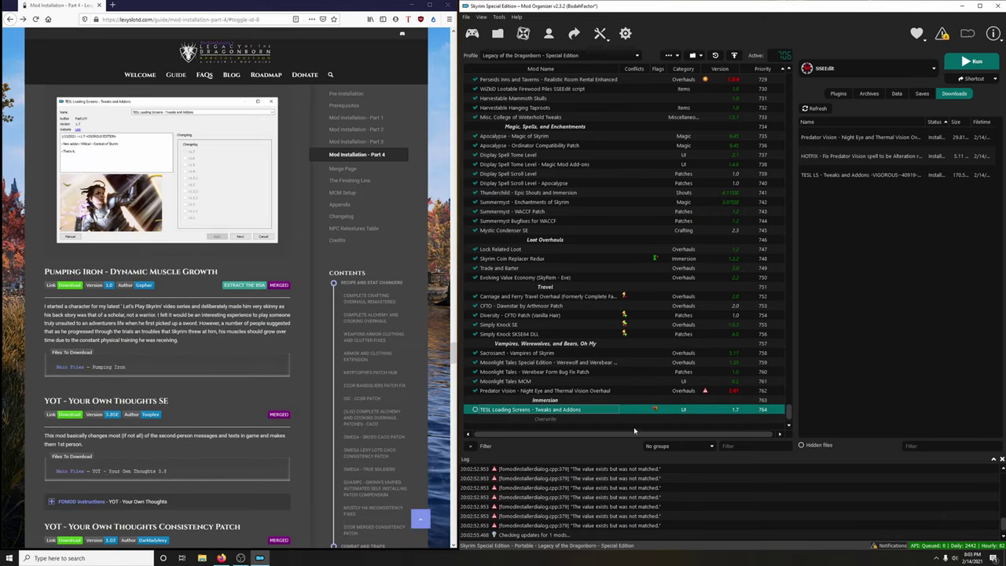
pyautogui.rightClick(652, 413)
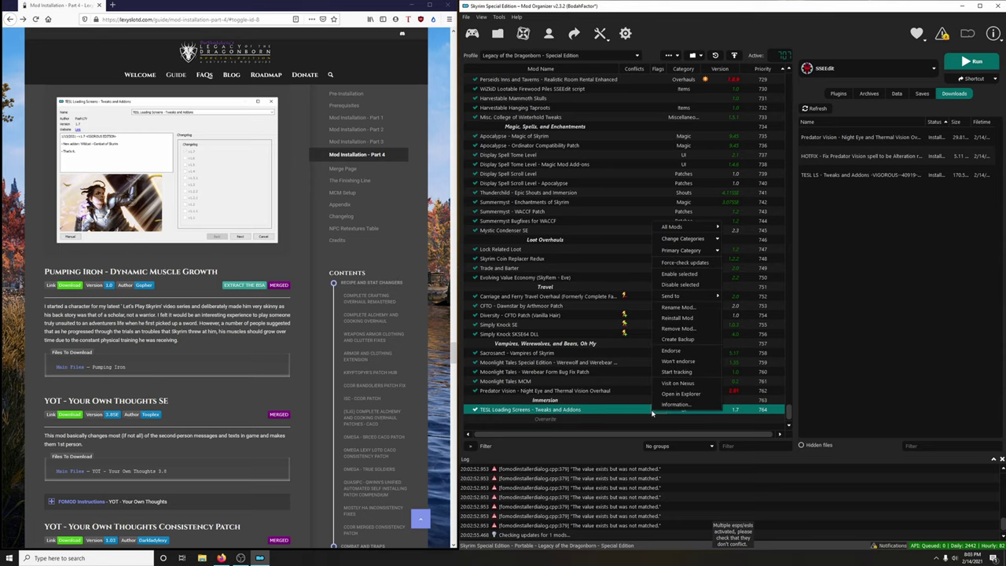
pyautogui.click(670, 351)
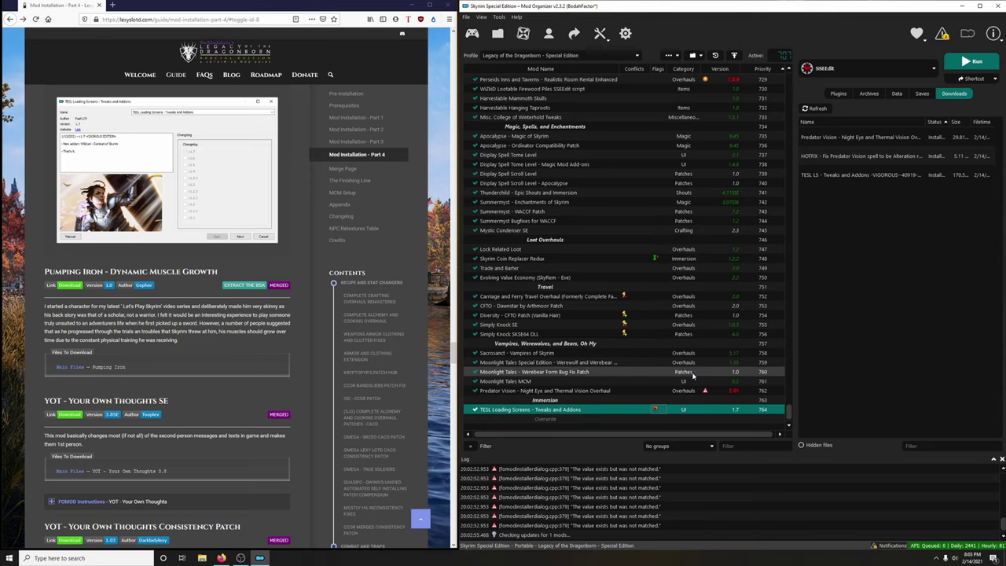
pyautogui.scroll(2, 236, 235)
pyautogui.click(279, 238)
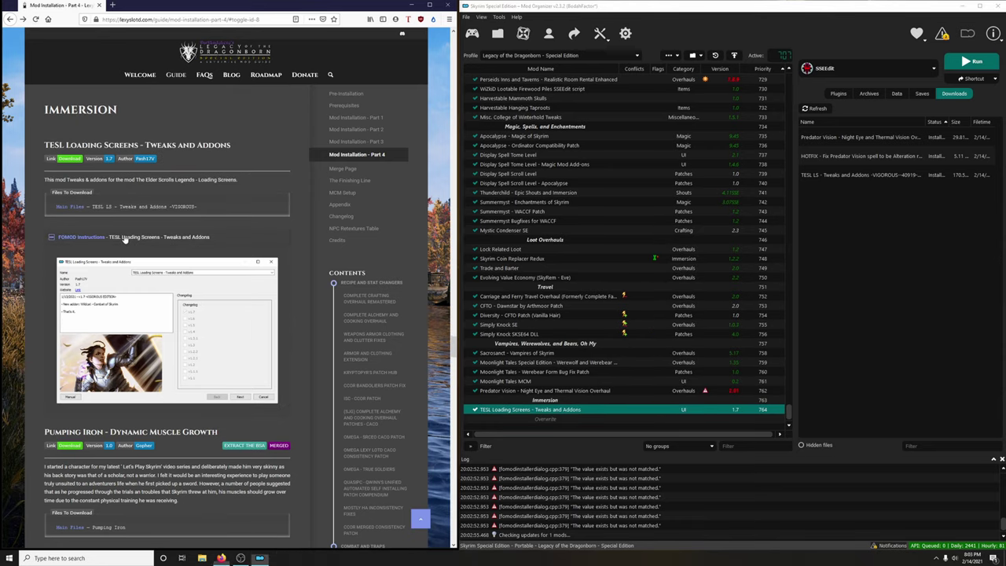
pyautogui.scroll(-2, 275, 240)
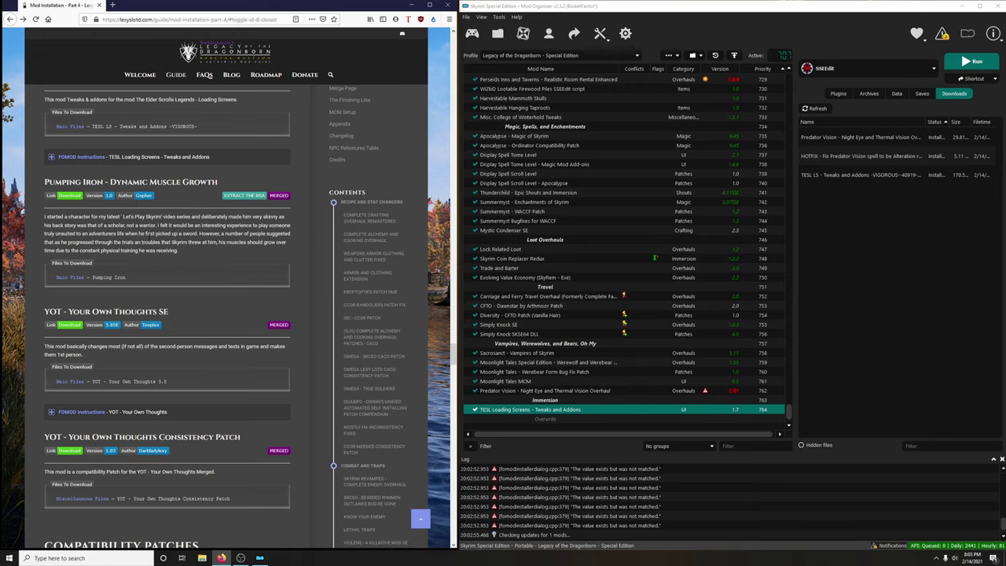
# Send the Pumping Iron - Dynamic Muscle Growth file from Nexus to Mod Organizer 2's downloads.
pyautogui.click(75, 196)
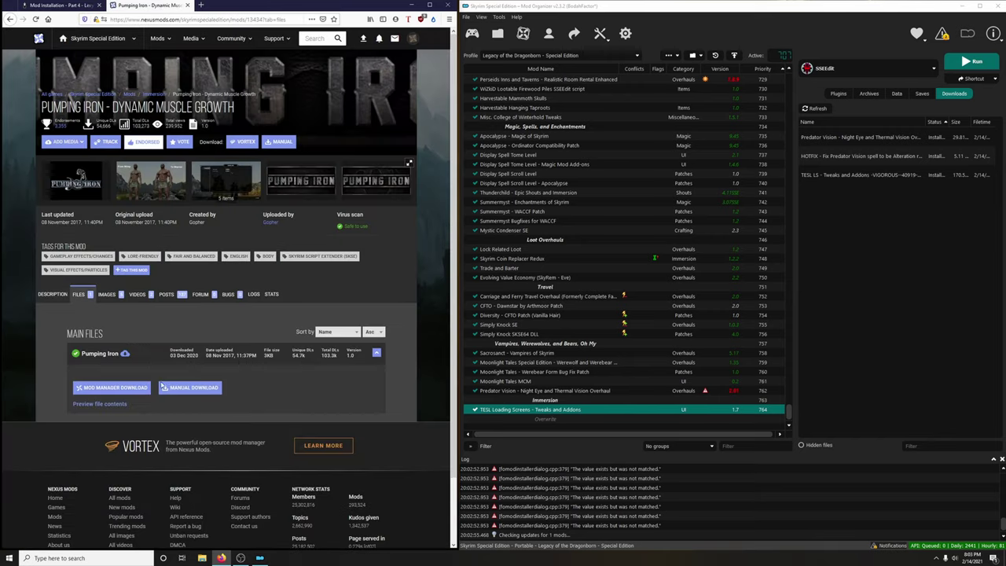
pyautogui.click(118, 387)
pyautogui.click(411, 241)
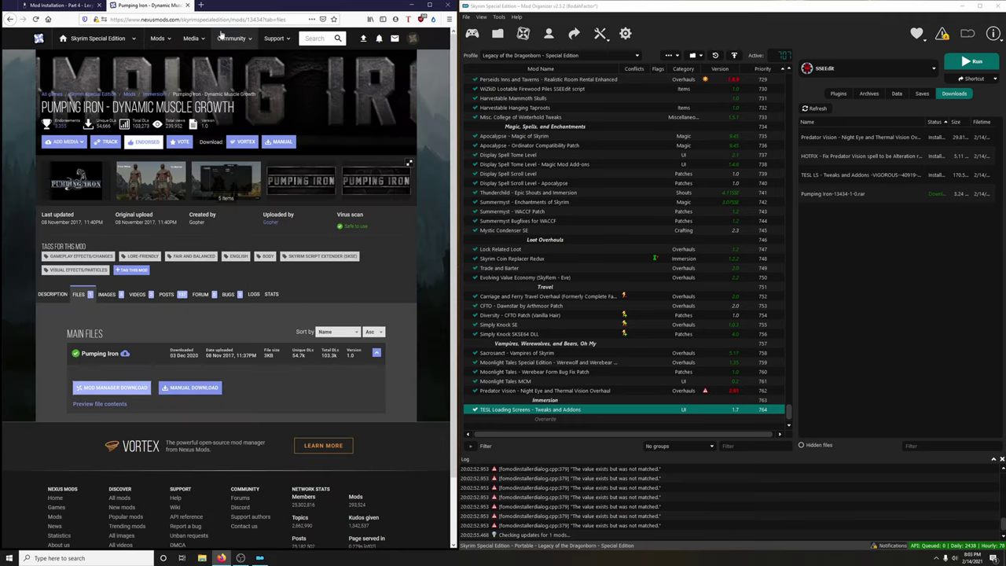
pyautogui.click(188, 6)
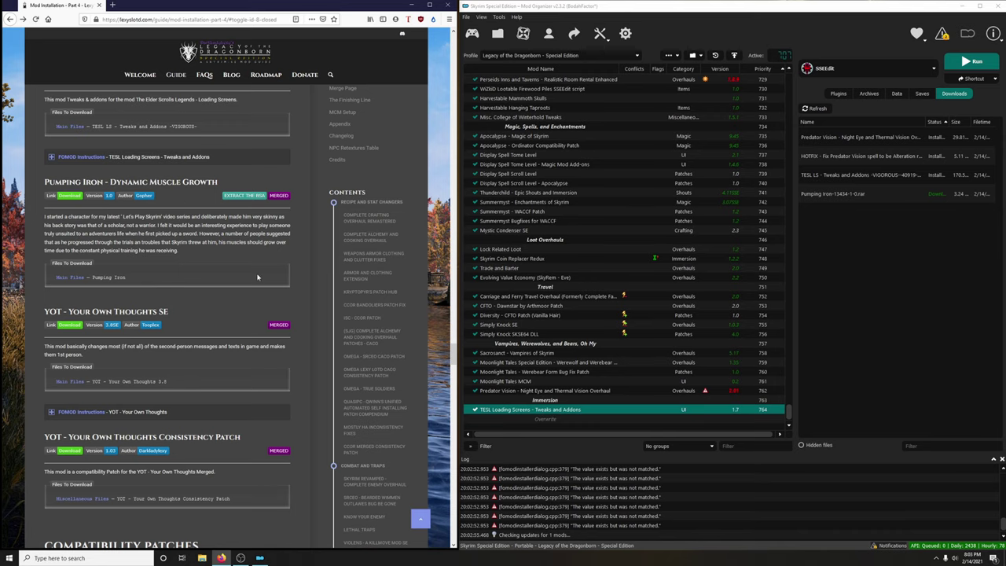
# Install Pumping Iron with its BSA archive extracted, then enable it in the mod list.
pyautogui.scroll(-2, 264, 276)
pyautogui.doubleClick(828, 194)
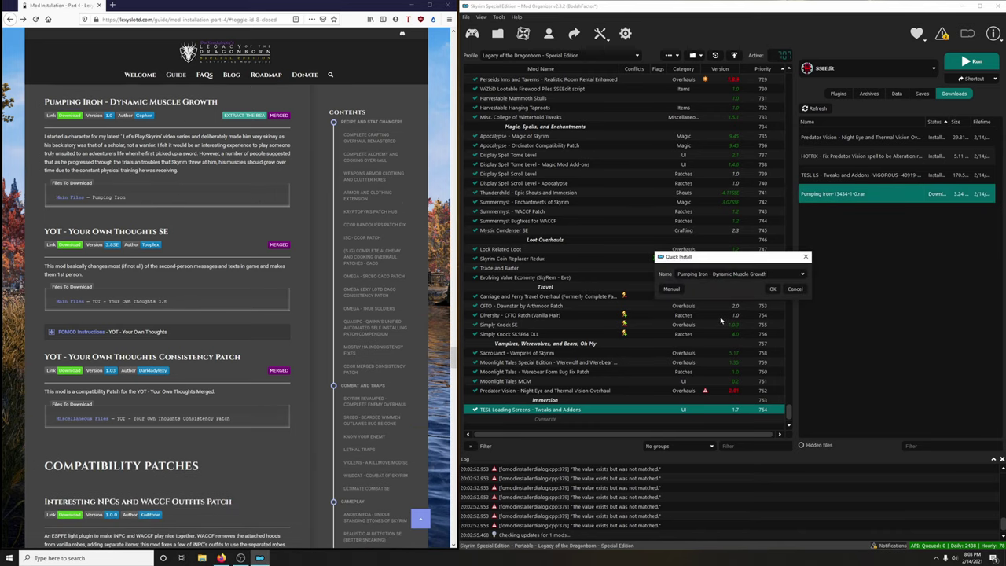
pyautogui.click(773, 290)
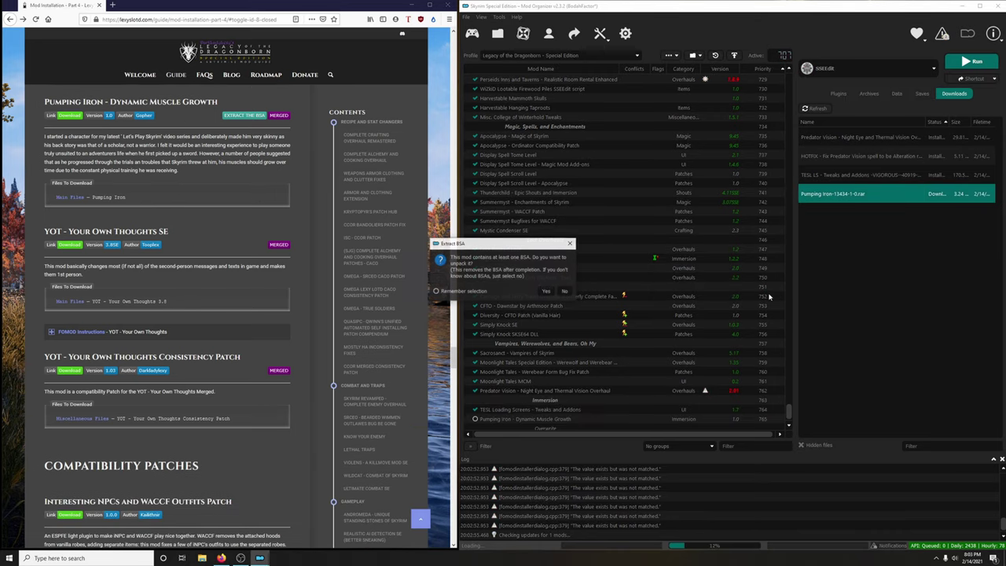
pyautogui.click(546, 291)
pyautogui.scroll(-1, 511, 370)
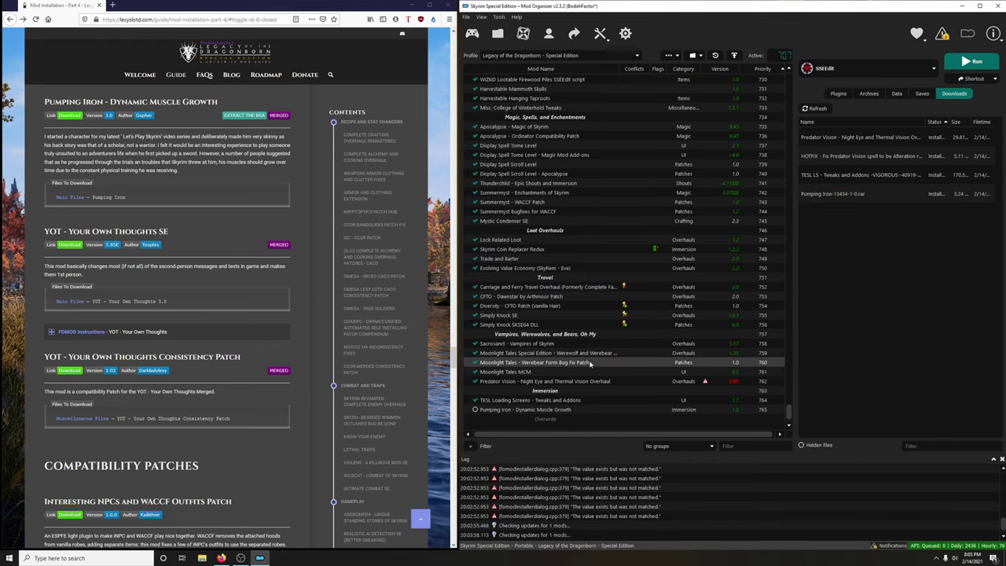
pyautogui.click(475, 410)
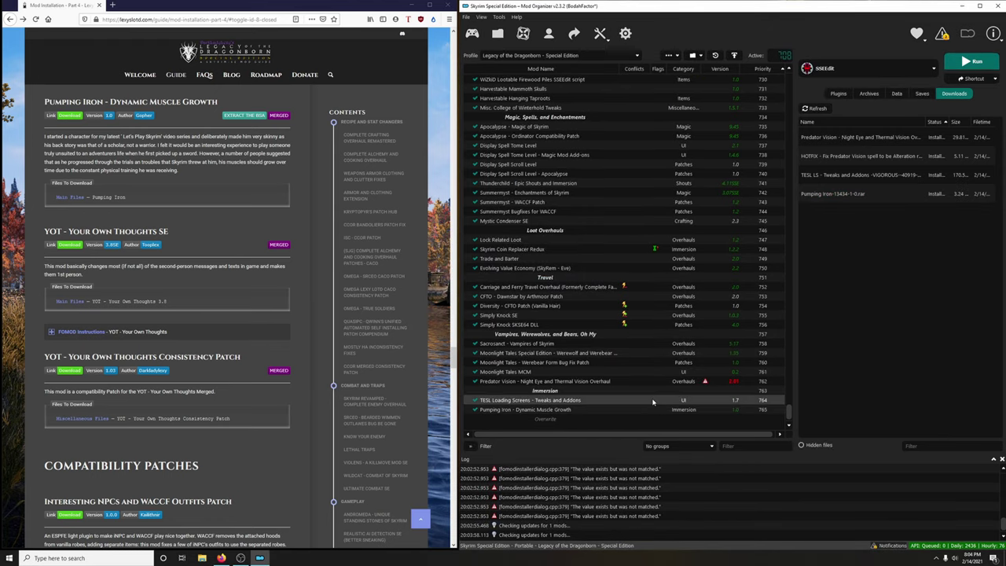
pyautogui.scroll(-1, 231, 293)
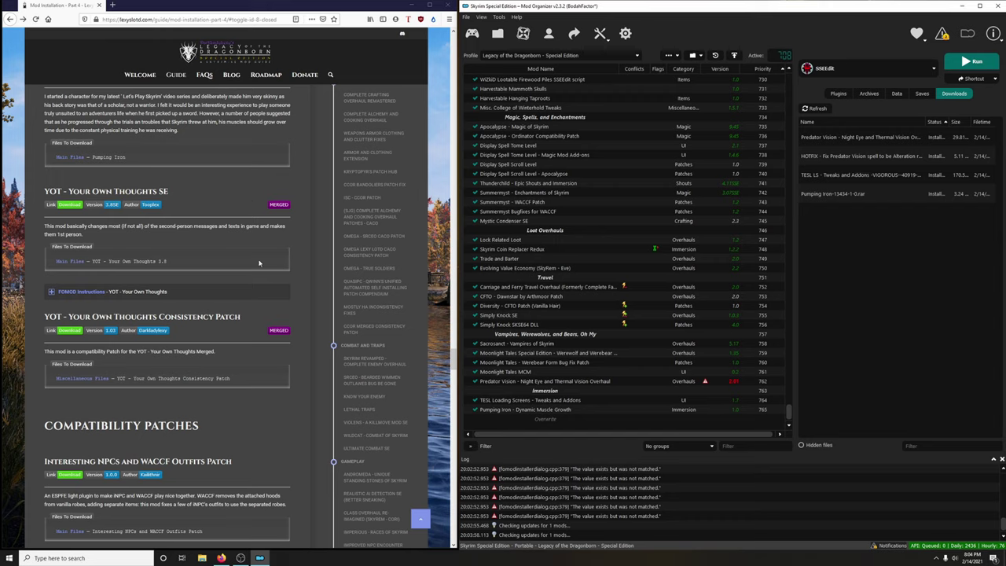
# Download YOT - Your Own Thoughts 3.9 from its Nexus Files tab via Mod Manager Download.
pyautogui.click(79, 206)
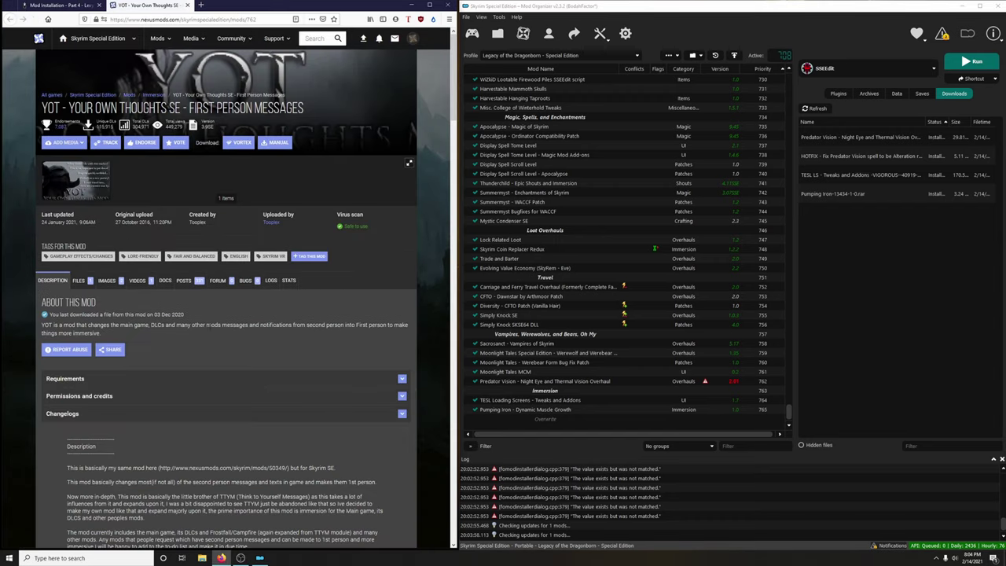
pyautogui.click(78, 280)
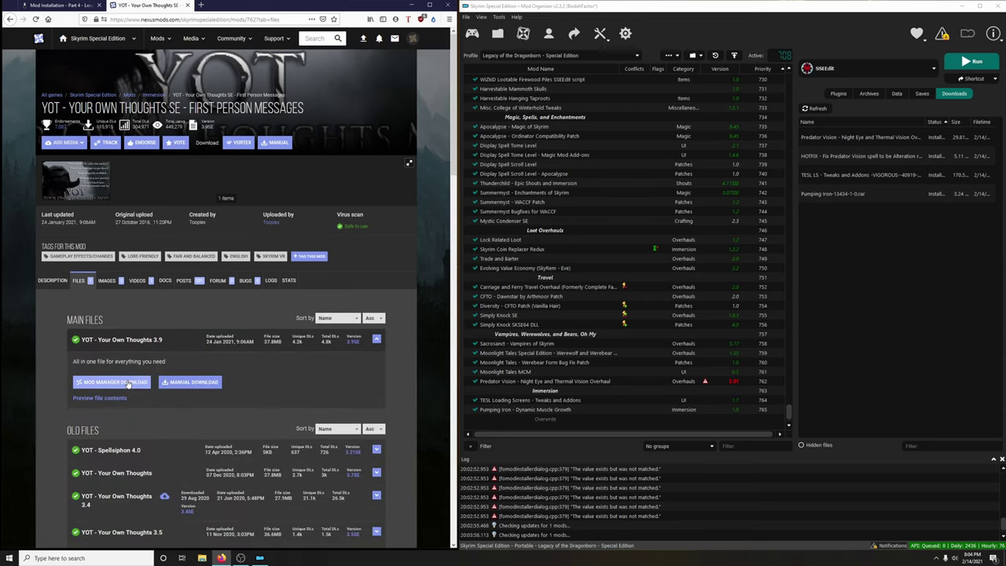
pyautogui.click(128, 383)
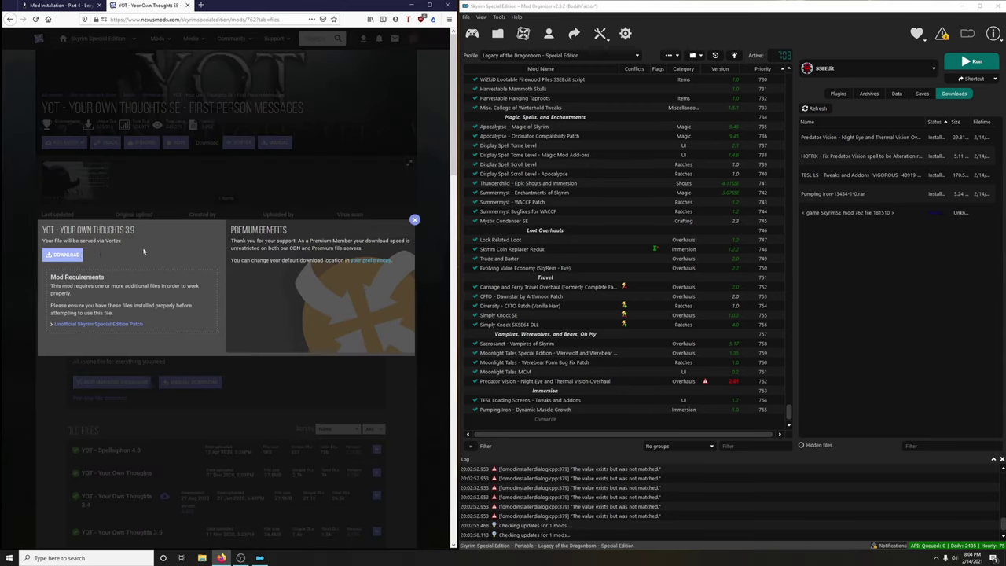
pyautogui.click(414, 219)
pyautogui.click(188, 6)
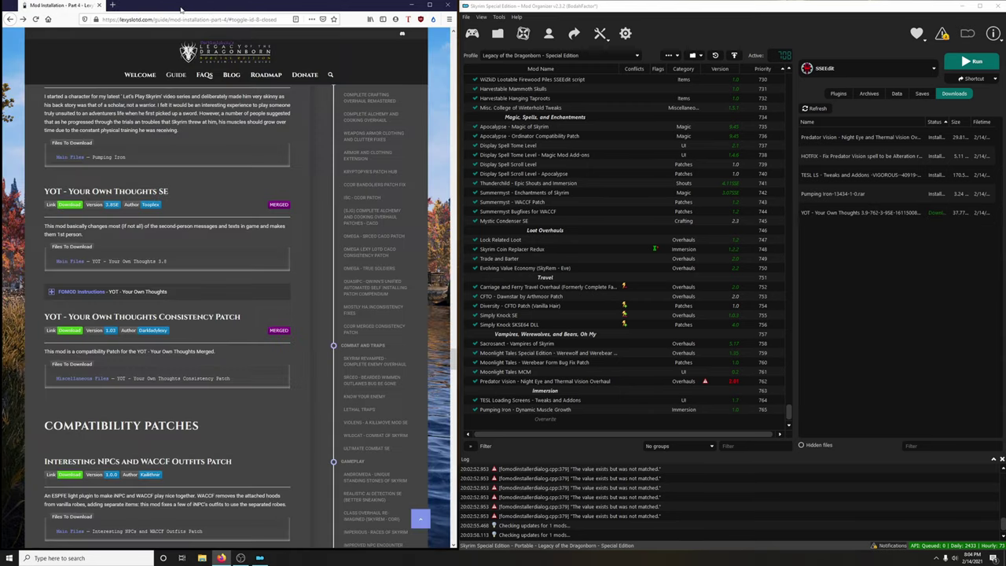
# Launch the YOT installer, decline the Alternative Game Mechanics Vanilla plugin, and view the guide's screenshot full size.
pyautogui.doubleClick(874, 213)
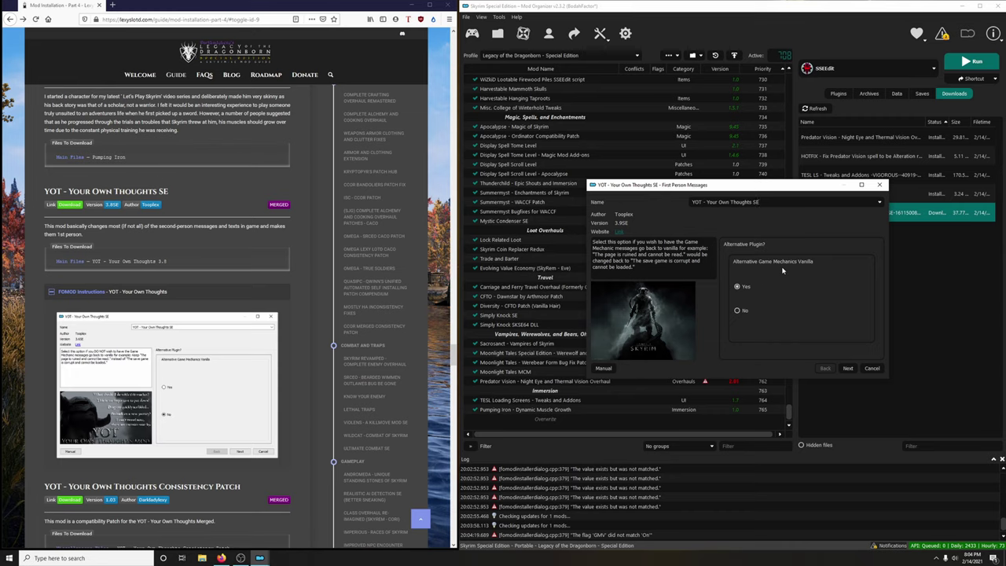
pyautogui.click(847, 368)
pyautogui.click(257, 386)
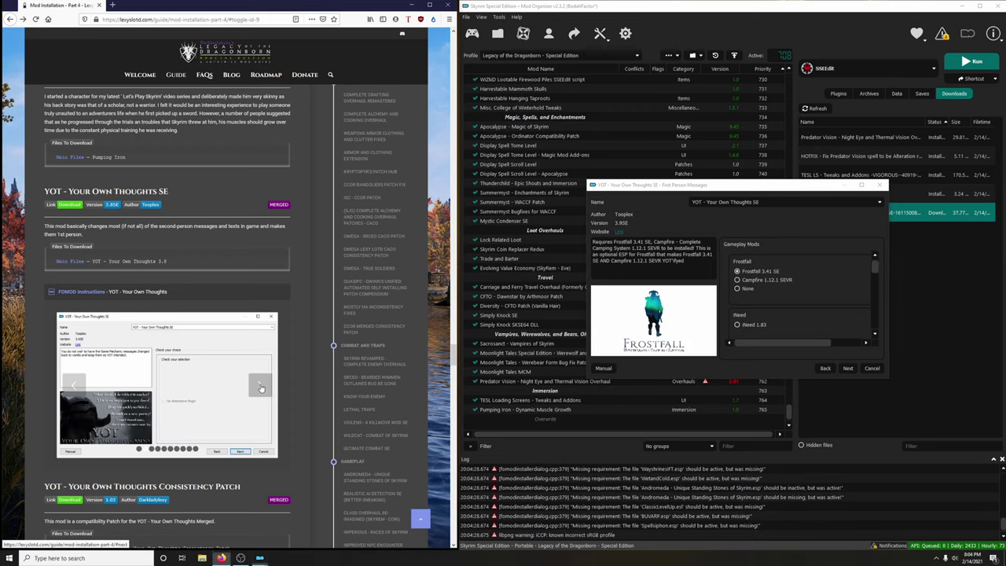
pyautogui.click(260, 386)
pyautogui.scroll(-3, 259, 388)
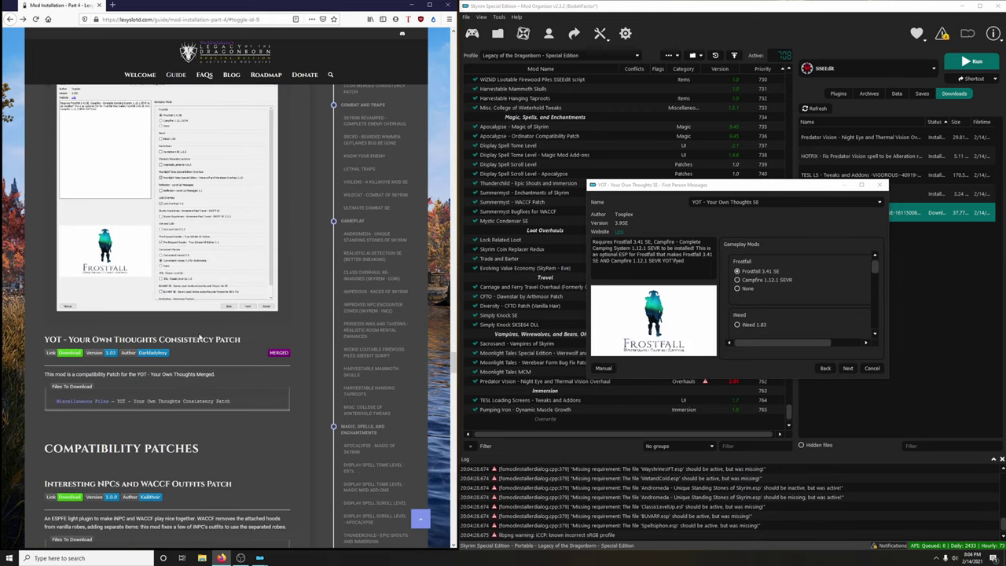
pyautogui.rightClick(209, 271)
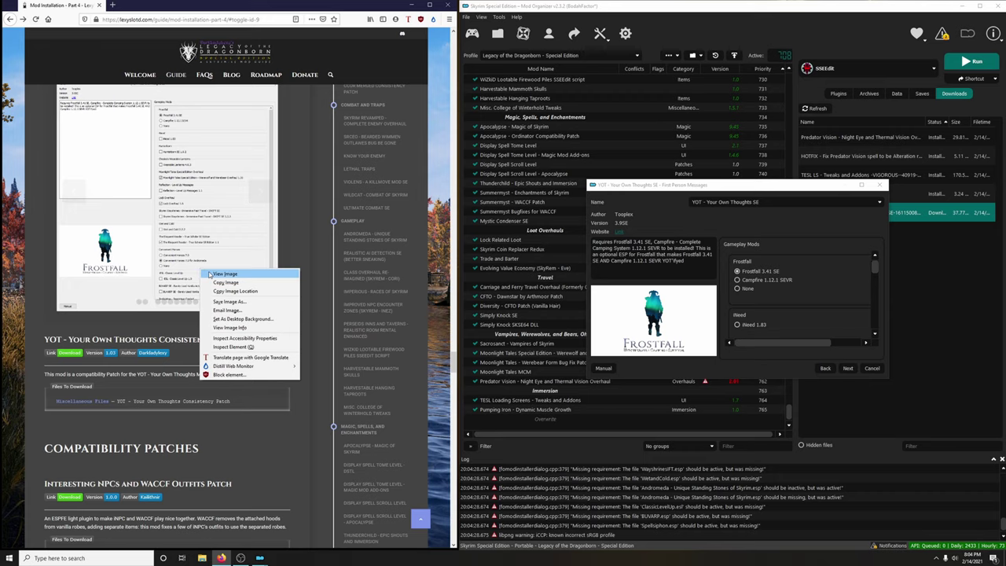
pyautogui.click(226, 274)
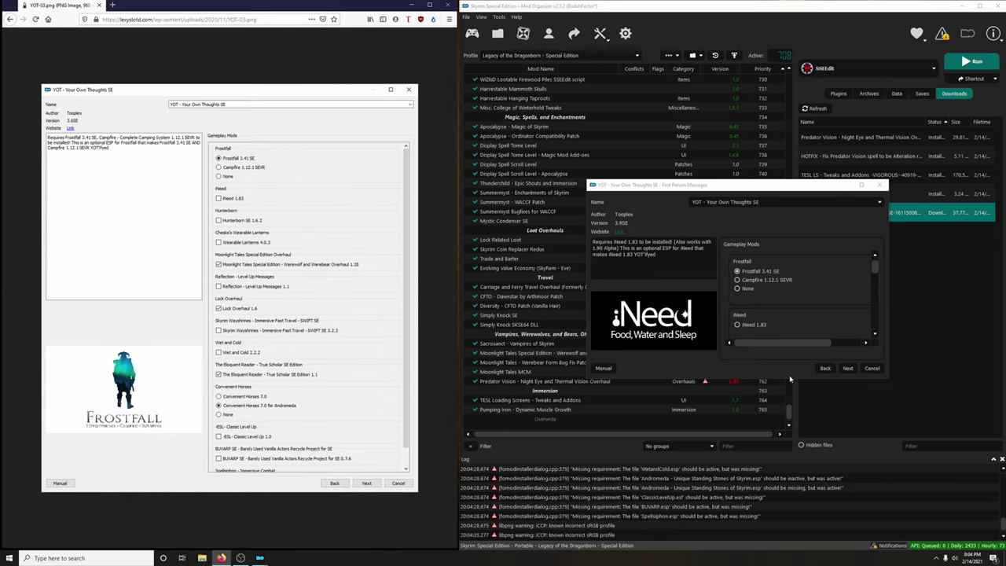
# Enlarge the YOT installer window and scroll through the Gameplay Mods options.
pyautogui.moveTo(749, 182); pyautogui.dragTo(749, 28)
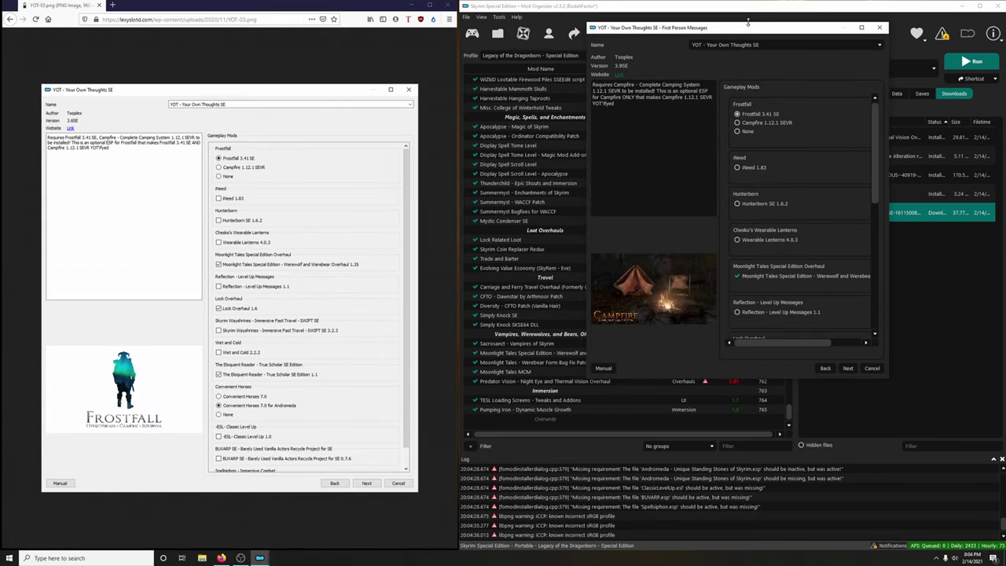
pyautogui.moveTo(752, 380); pyautogui.dragTo(757, 503)
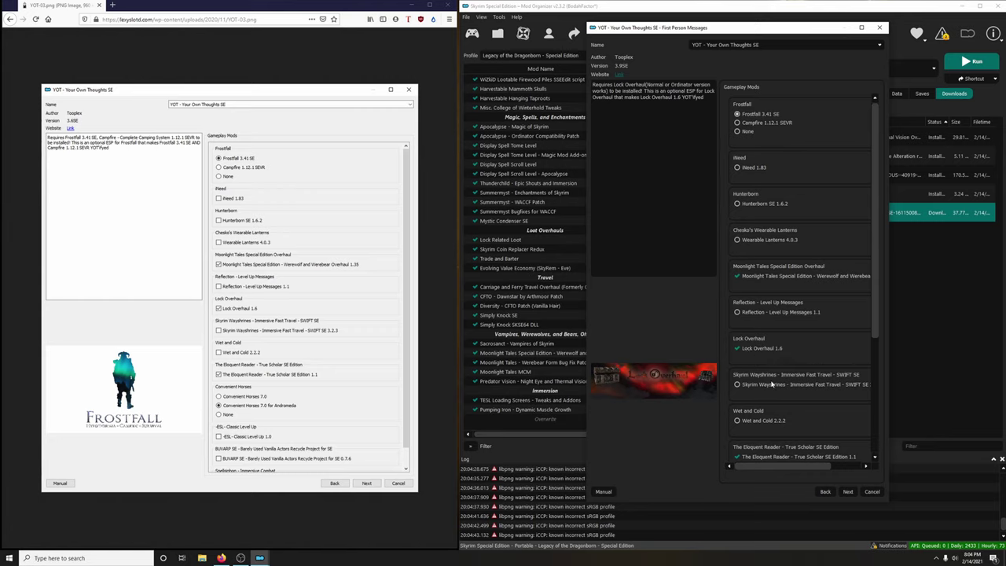
pyautogui.scroll(-1, 806, 404)
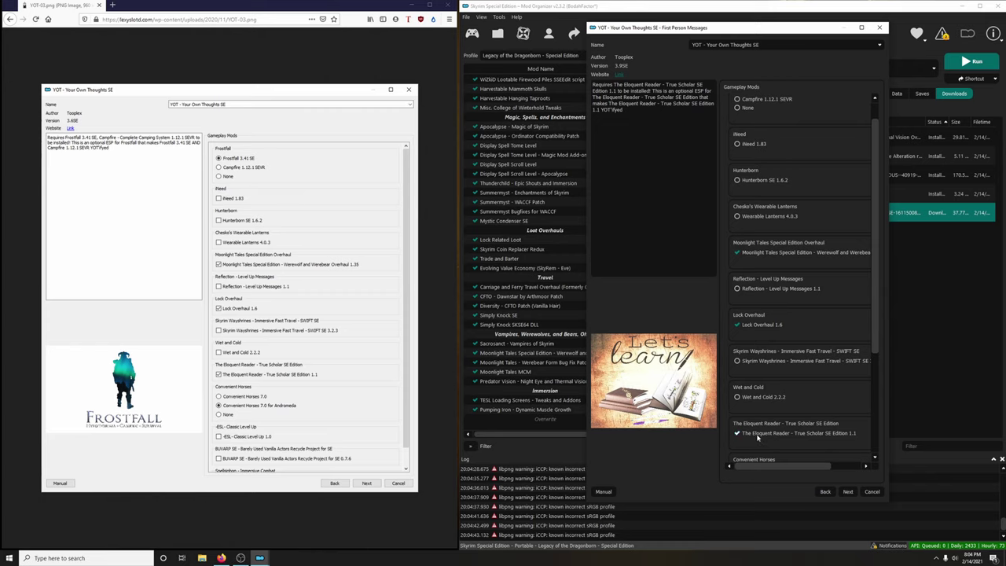
pyautogui.scroll(-4, 767, 409)
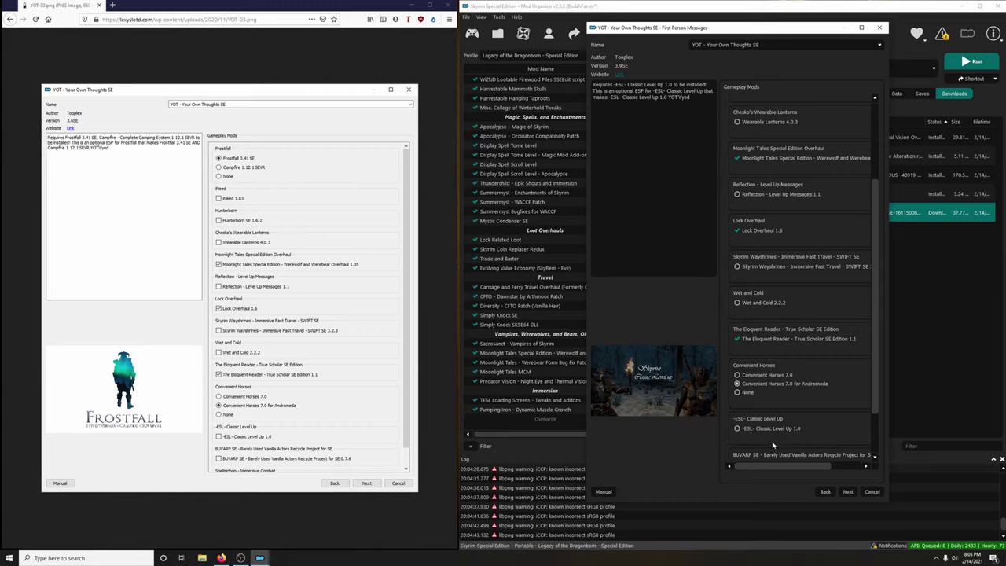
pyautogui.scroll(-1, 772, 441)
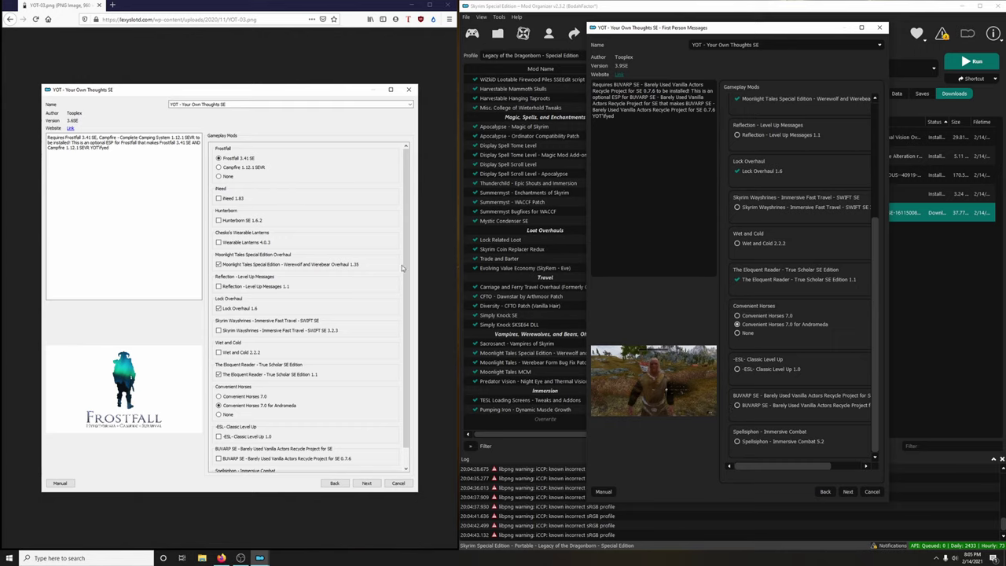
# Compare the guide's screenshot carousel with the Gameplay Mods choices, then advance to Location Mods.
pyautogui.click(7, 19)
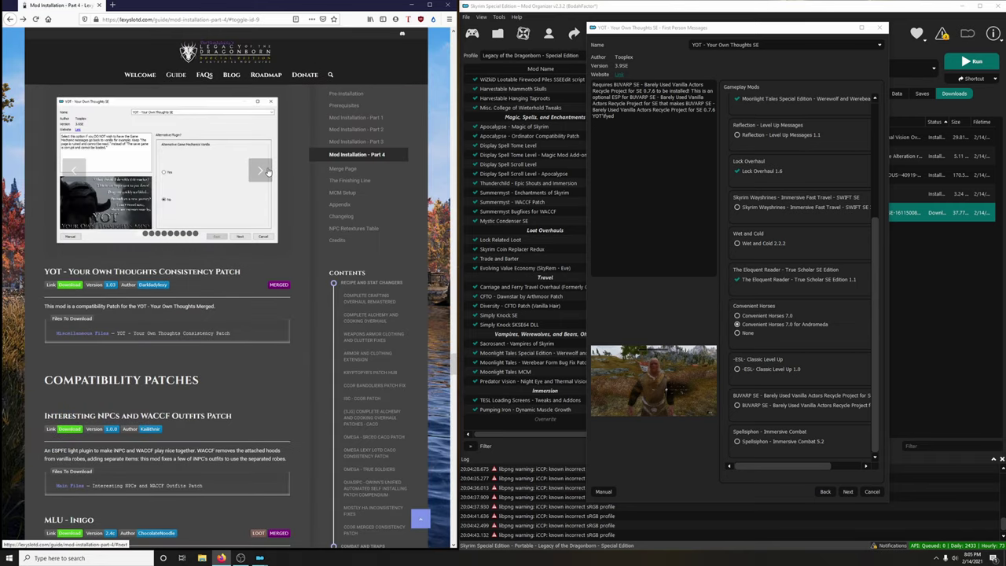
pyautogui.scroll(1, 271, 189)
pyautogui.click(258, 253)
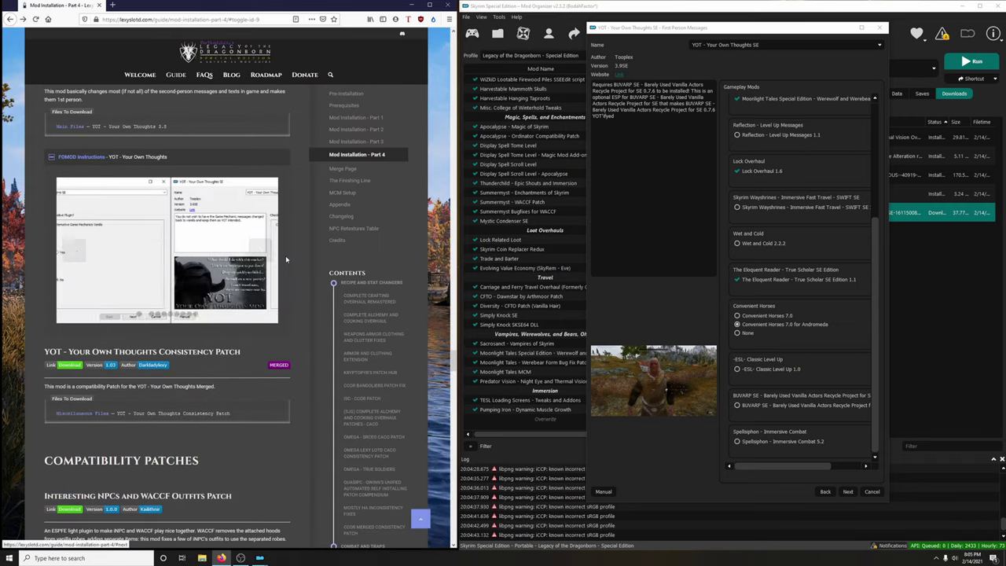
pyautogui.click(264, 258)
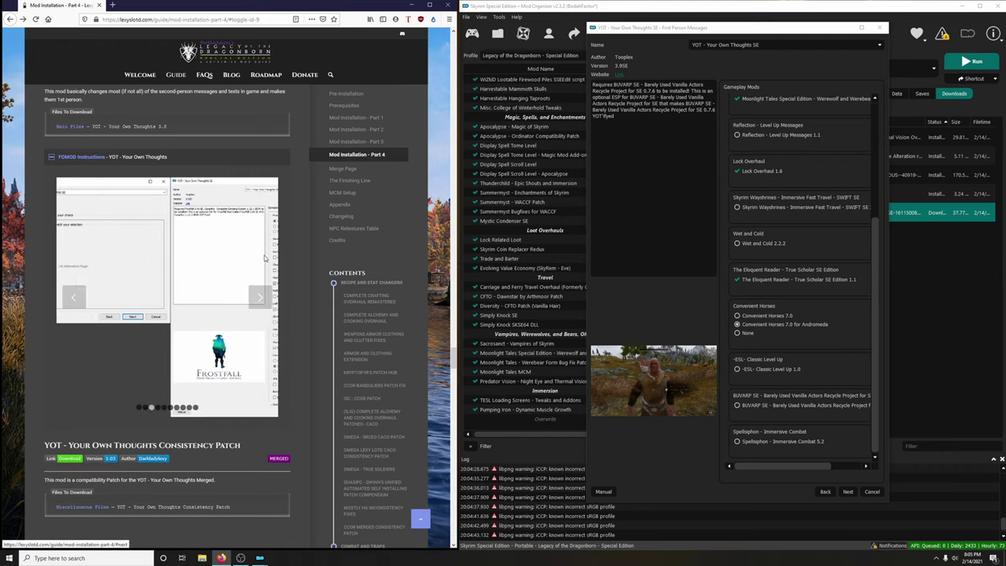
pyautogui.scroll(-1, 248, 294)
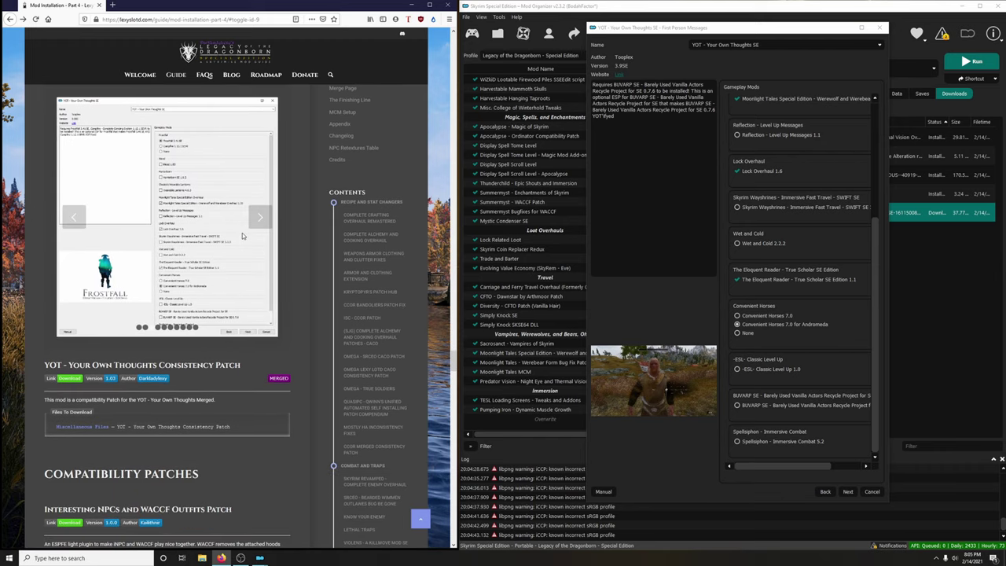
pyautogui.click(259, 219)
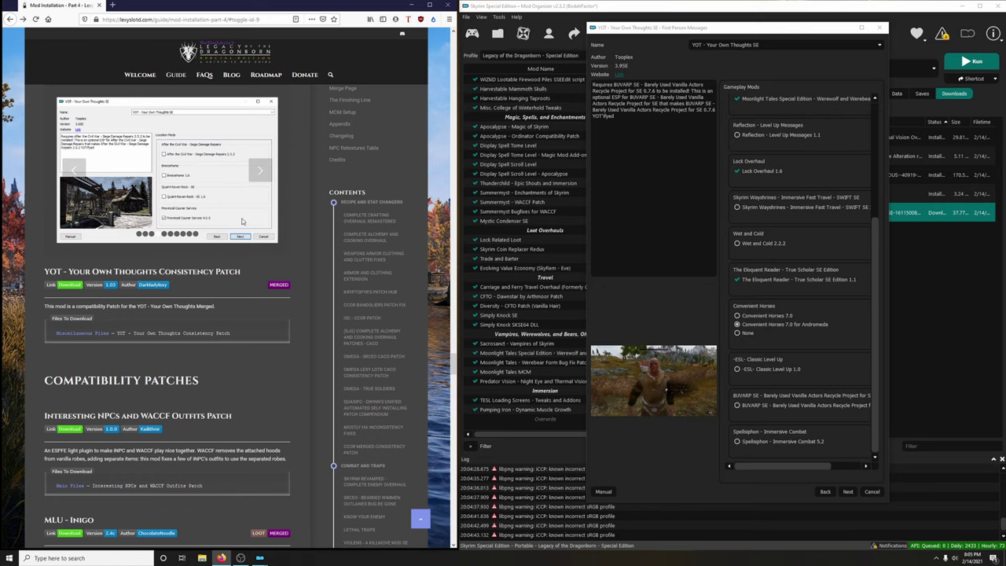
pyautogui.click(66, 170)
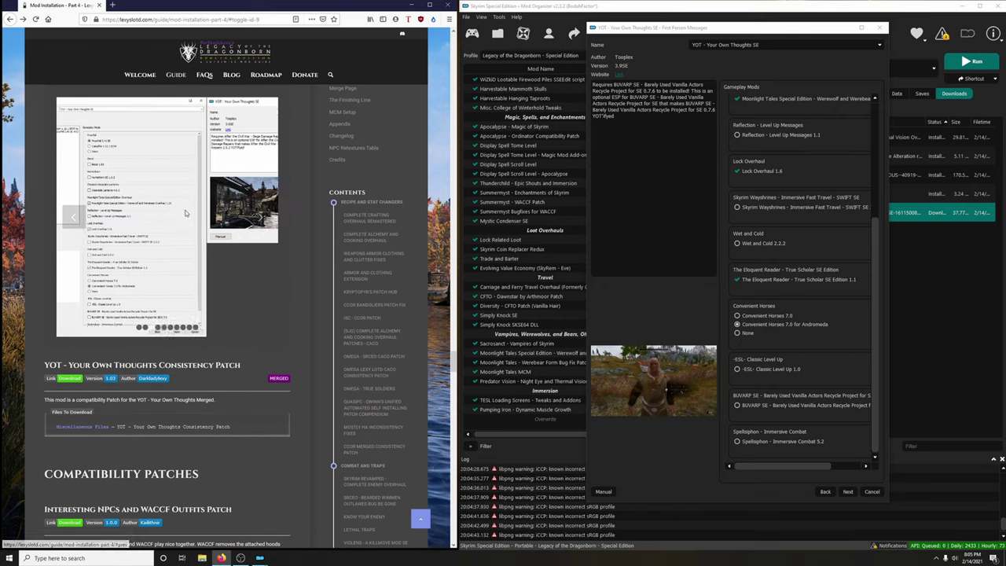
pyautogui.click(189, 327)
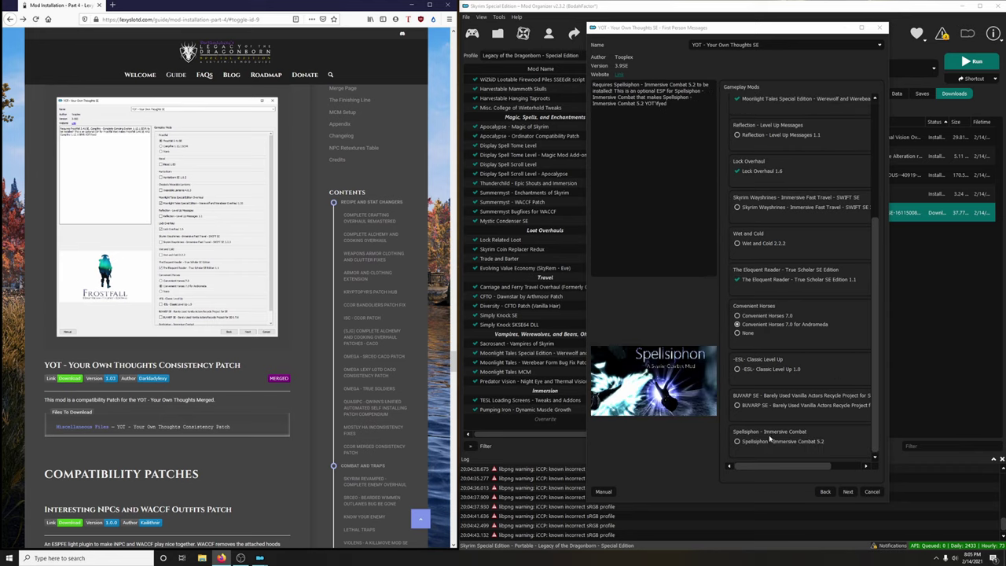
pyautogui.click(848, 492)
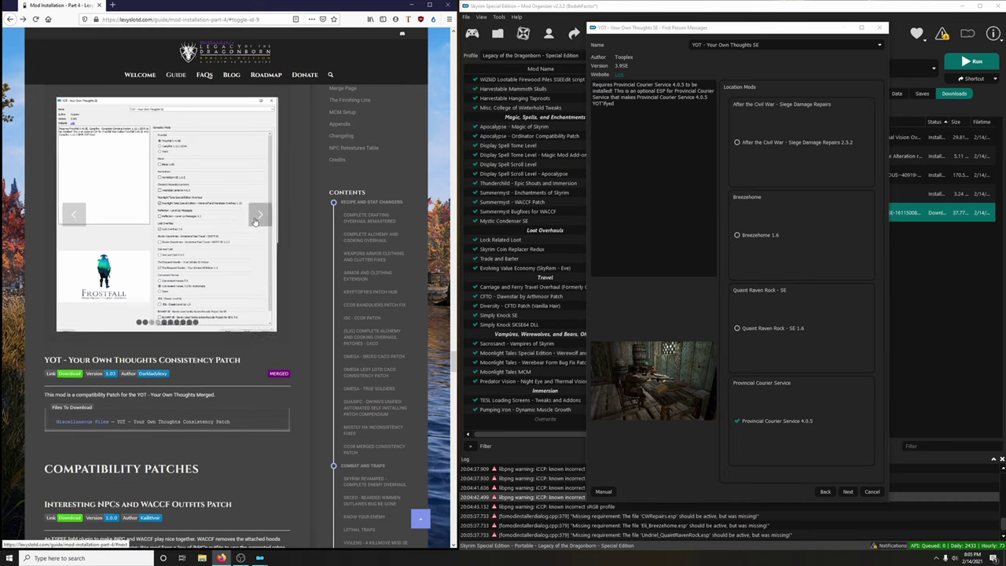
# Pass the Location Mods page and view the guide's Quest Mods screenshot at full size.
pyautogui.click(254, 219)
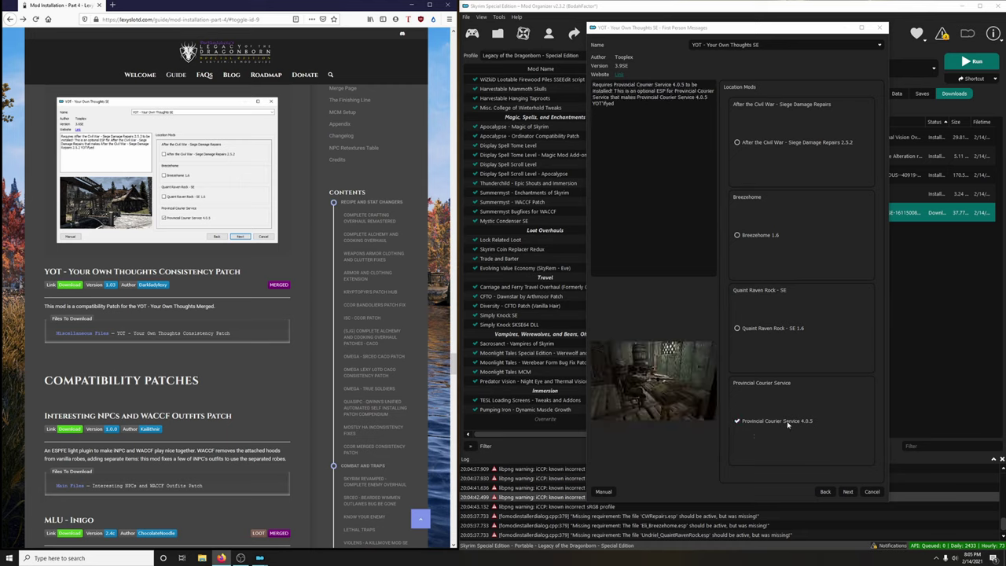
pyautogui.click(849, 491)
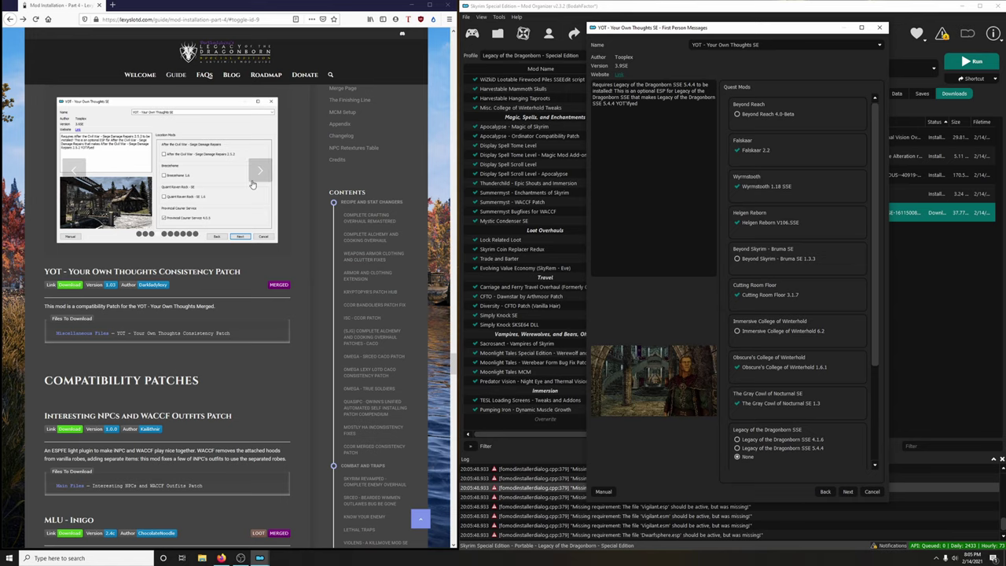
pyautogui.click(253, 181)
pyautogui.rightClick(210, 173)
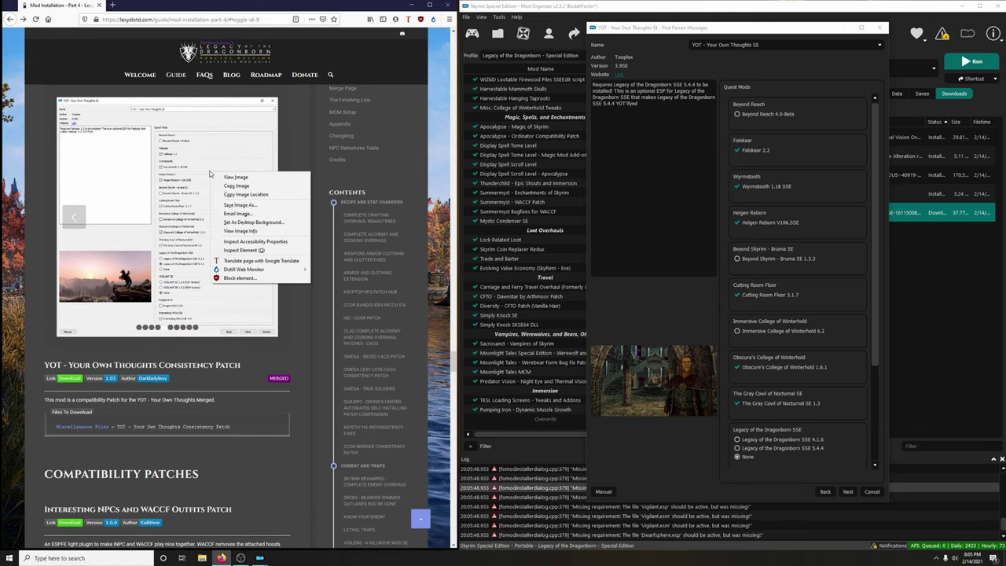
pyautogui.click(235, 177)
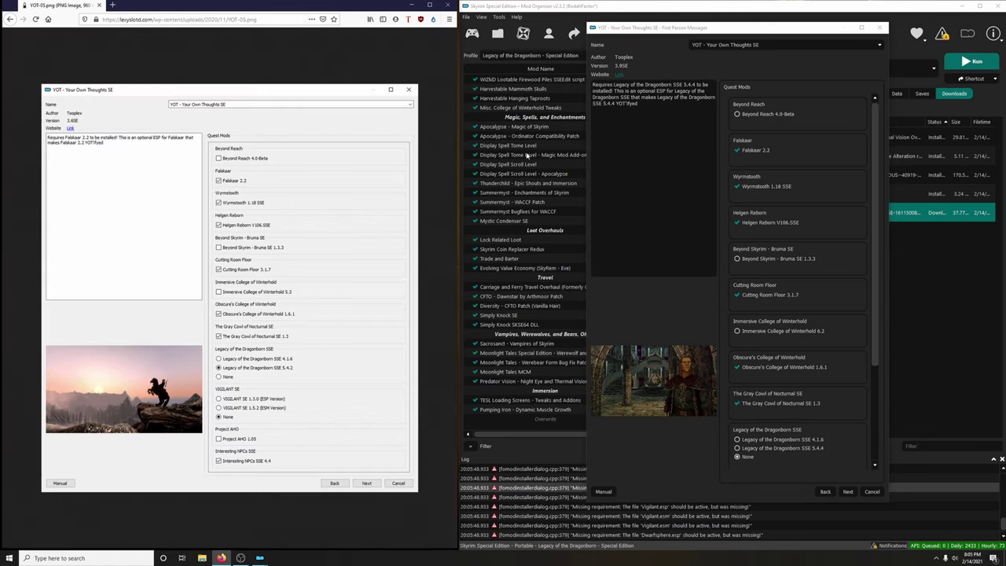
# Select Legacy of the Dragonborn SSE 5.4.4 on the Quest Mods page.
pyautogui.moveTo(772, 151)
pyautogui.moveTo(729, 108)
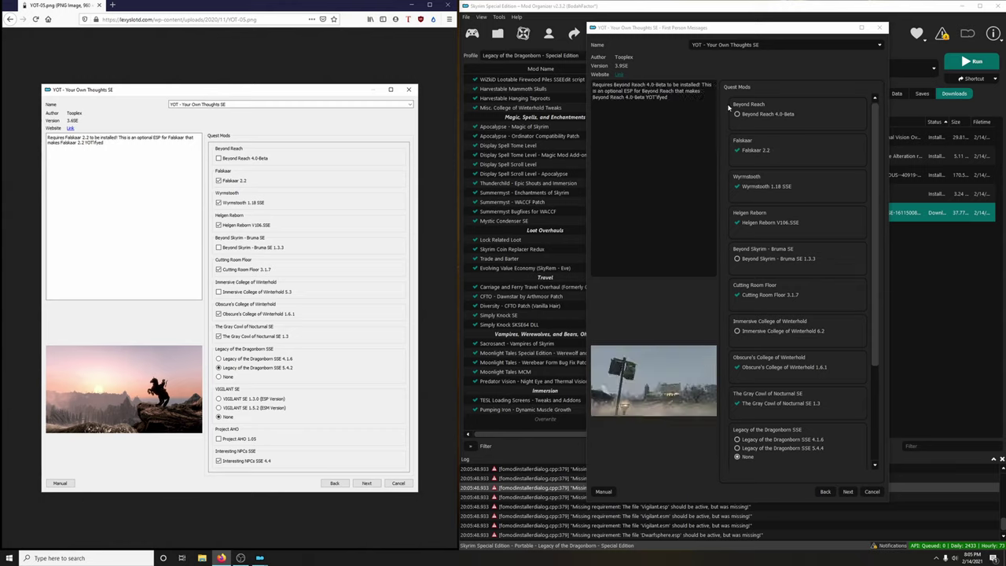
pyautogui.moveTo(790, 187)
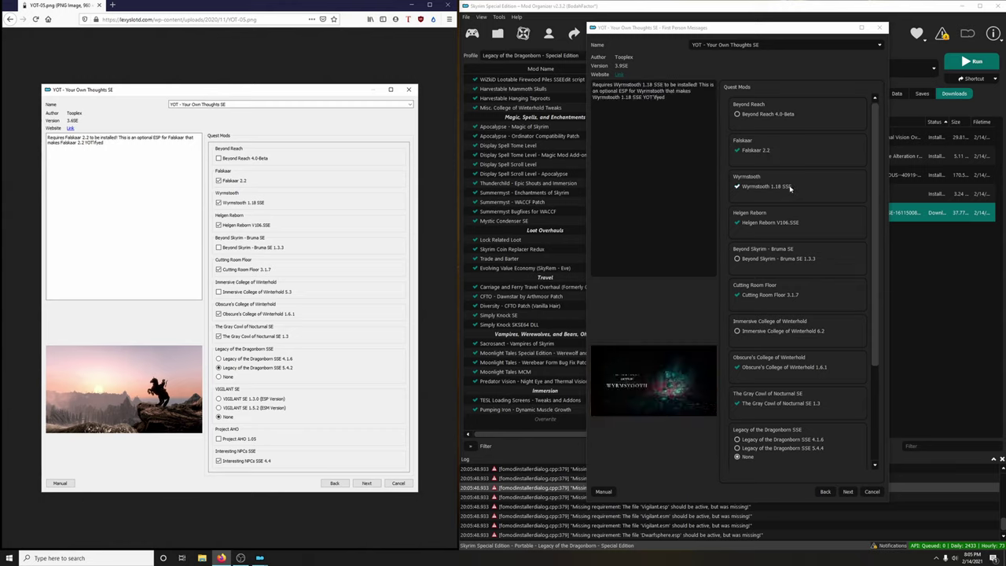
pyautogui.moveTo(794, 263)
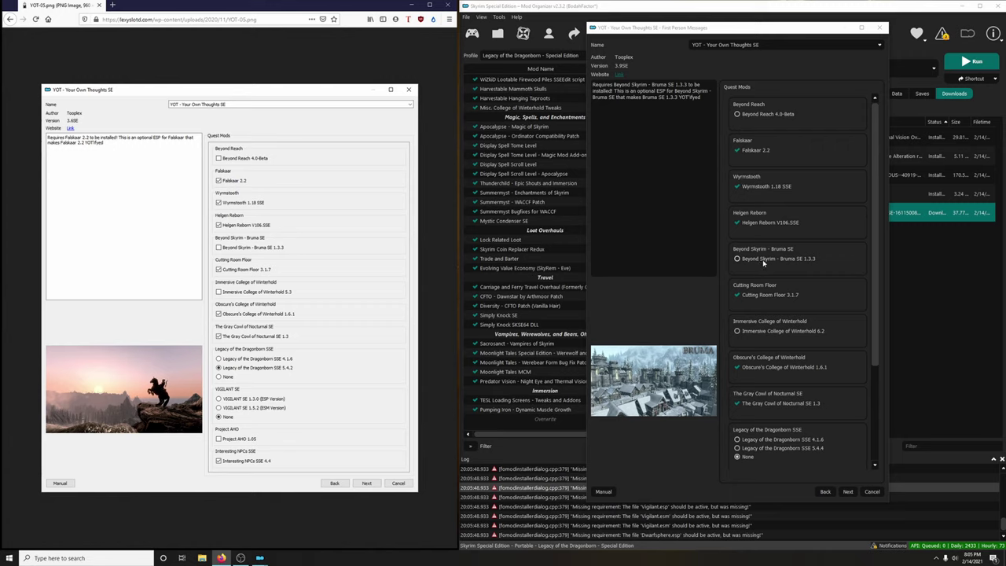
pyautogui.moveTo(788, 292)
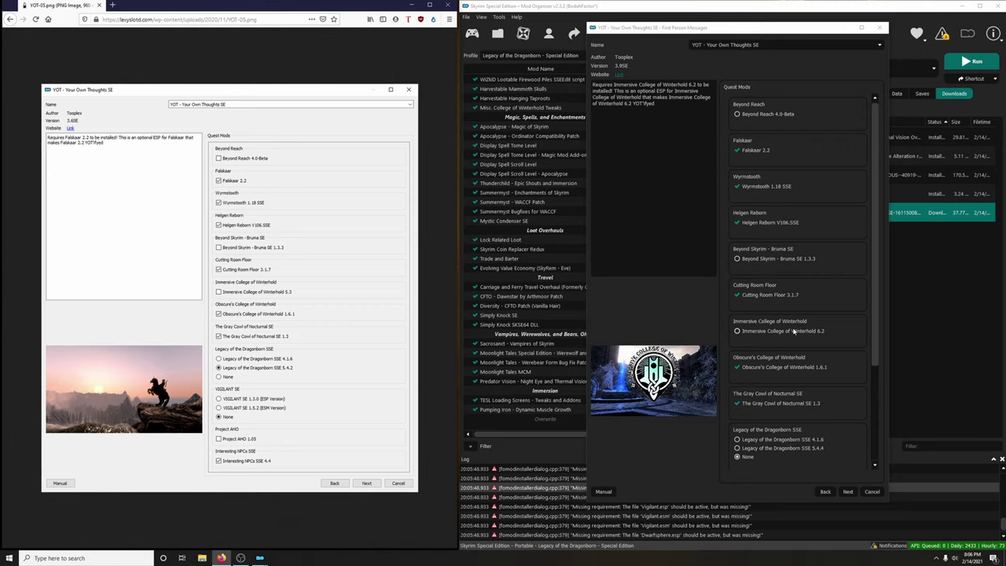
pyautogui.moveTo(761, 373)
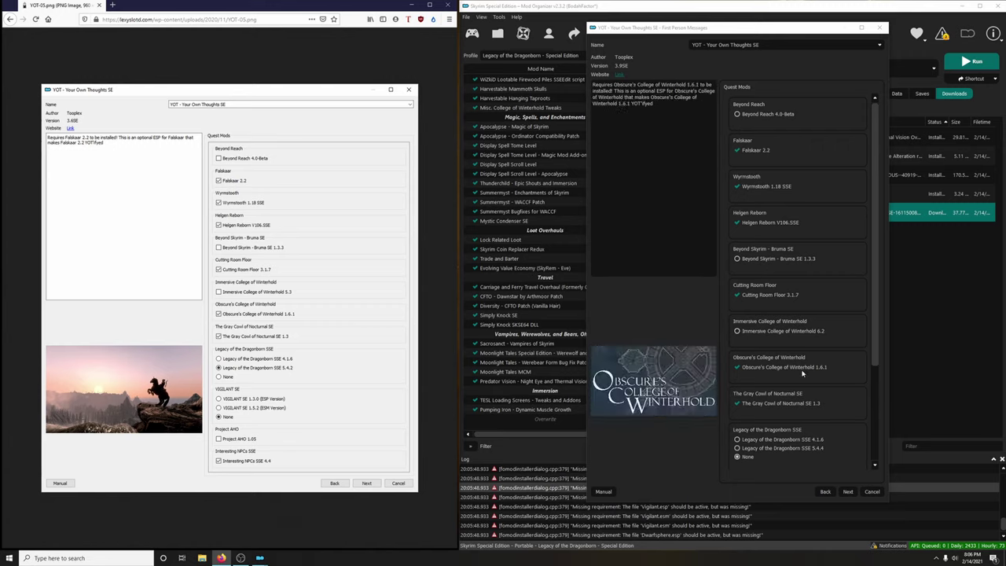
pyautogui.moveTo(798, 411)
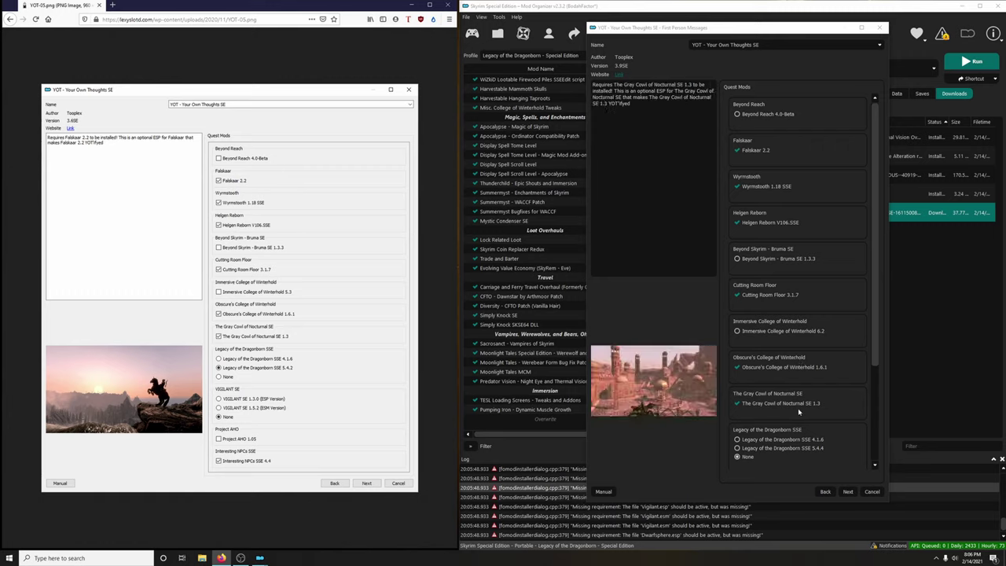
pyautogui.moveTo(802, 454)
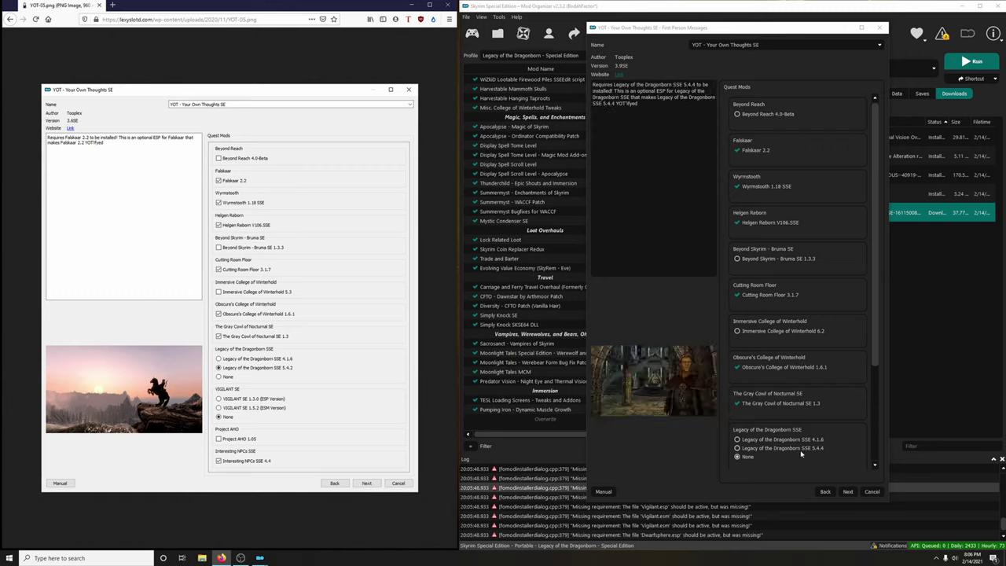
pyautogui.click(769, 451)
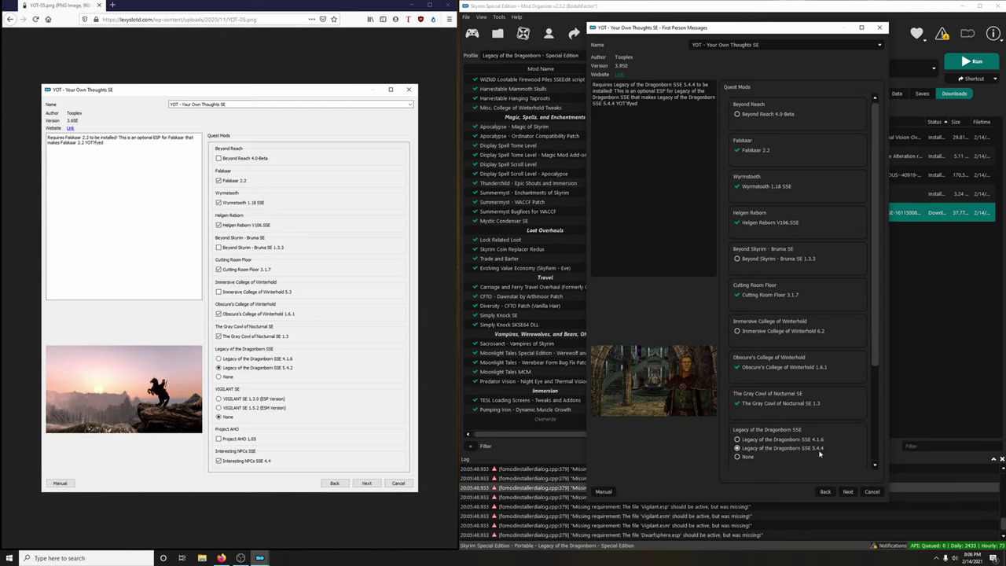
# Advance the installer to the EnaiSiaion Mods page and return to the guide page.
pyautogui.scroll(-5, 826, 448)
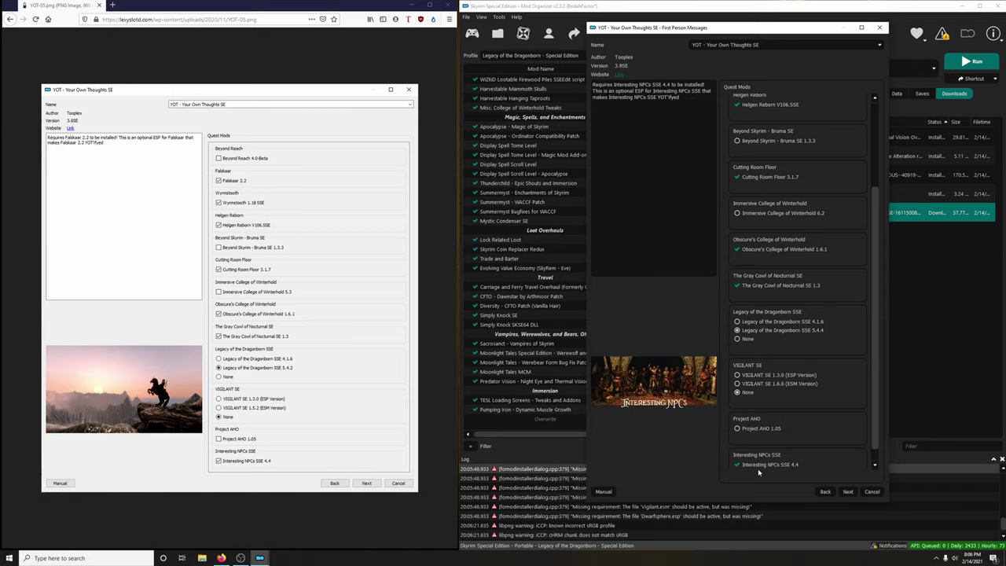
pyautogui.scroll(-1, 763, 464)
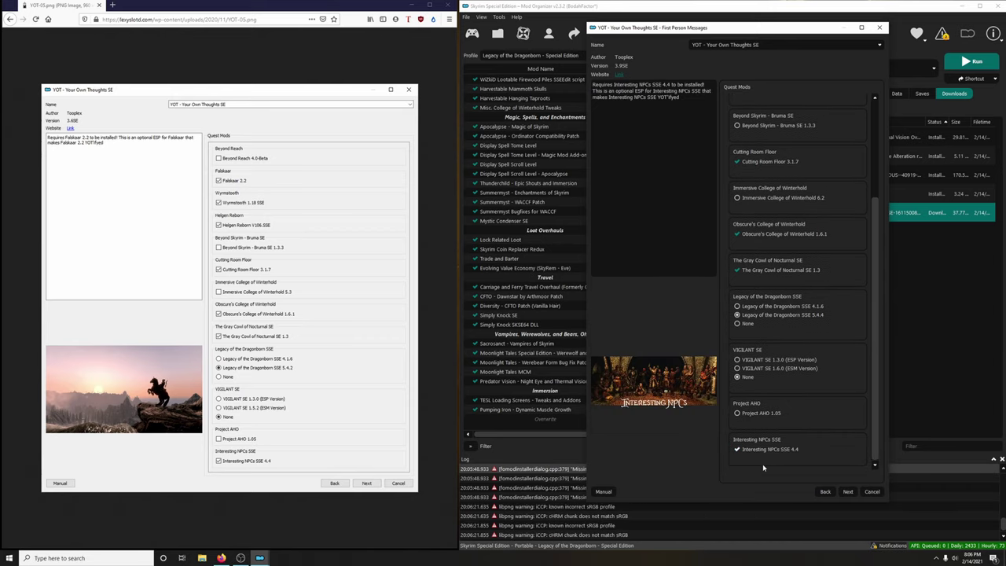
pyautogui.click(848, 492)
pyautogui.click(389, 278)
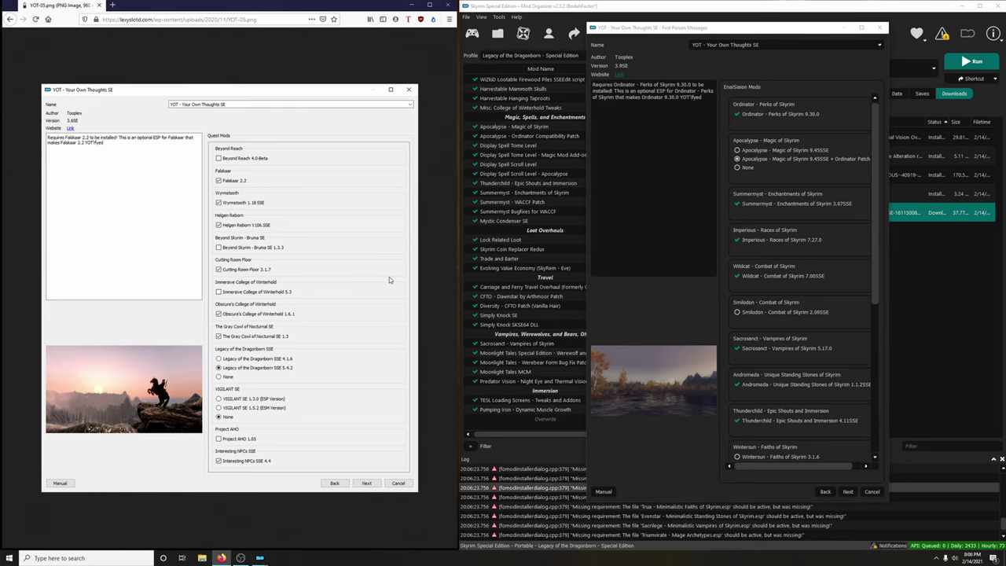
pyautogui.click(8, 20)
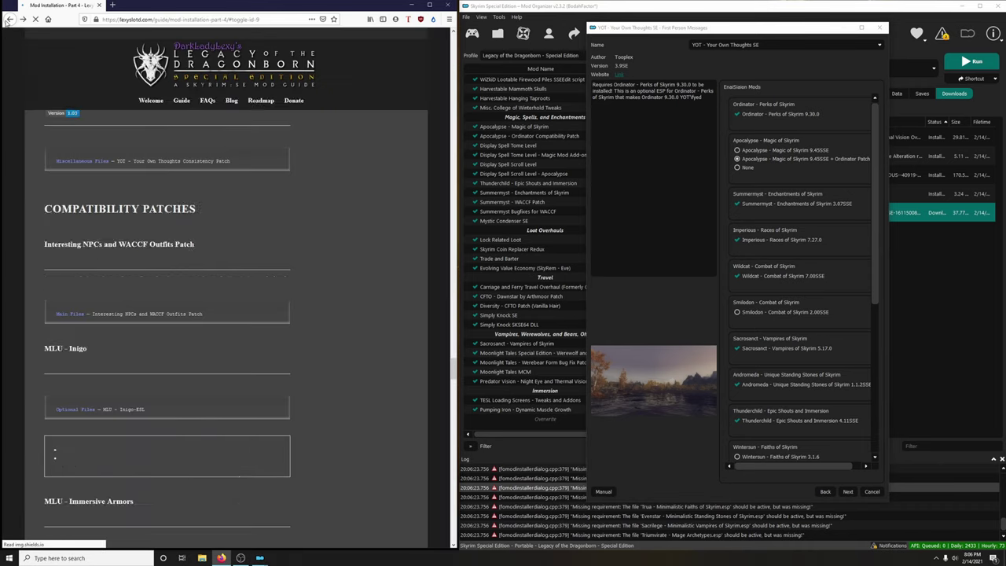